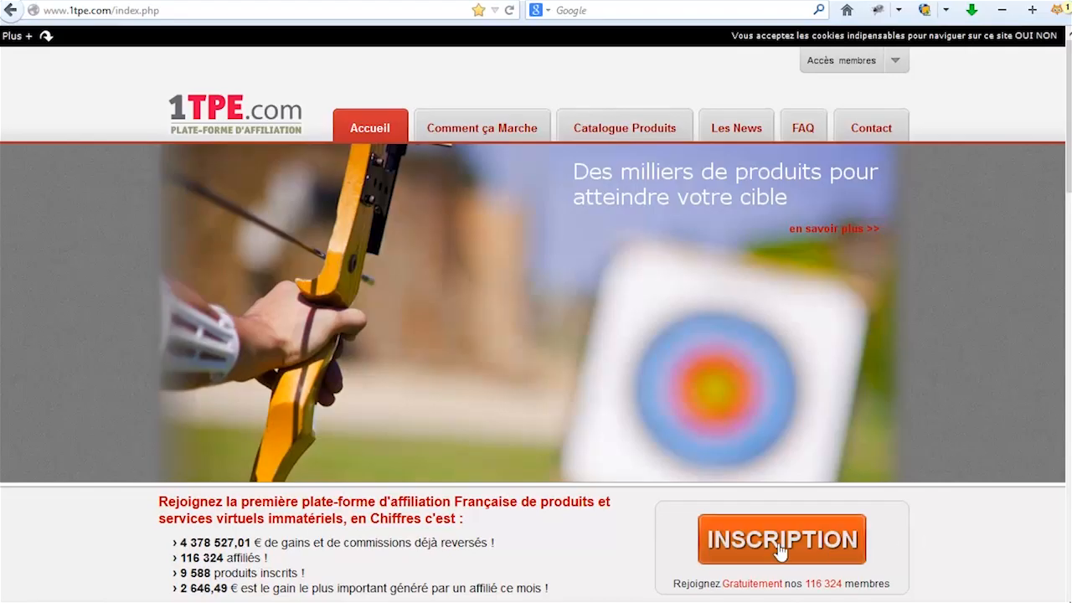
# Review the free affiliate sign-up form on 1TPE.com, then return to the homepage.
pyautogui.click(778, 543)
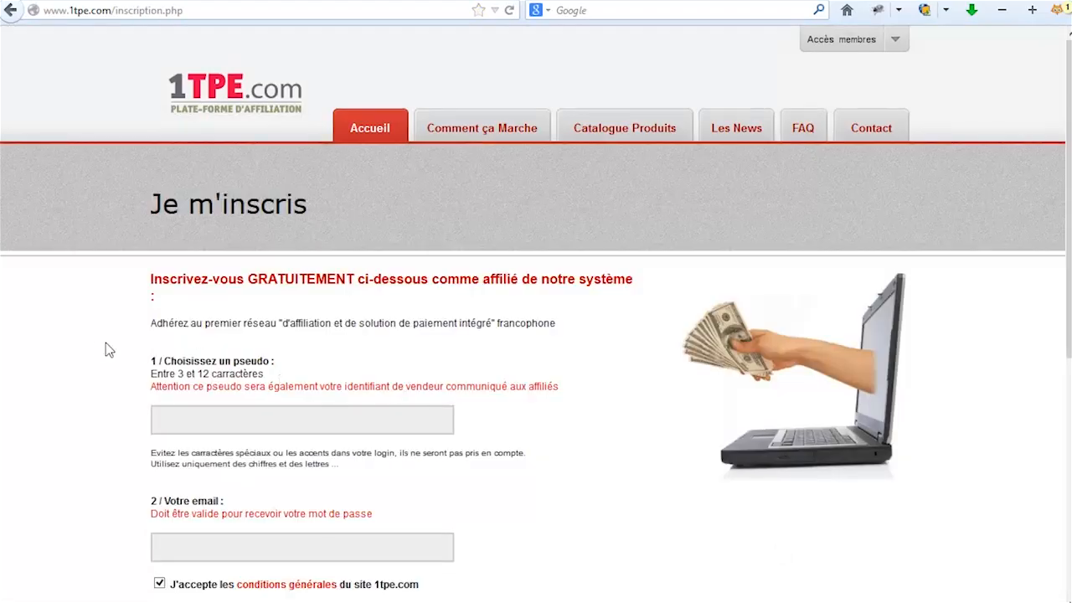
pyautogui.scroll(-2, 106, 349)
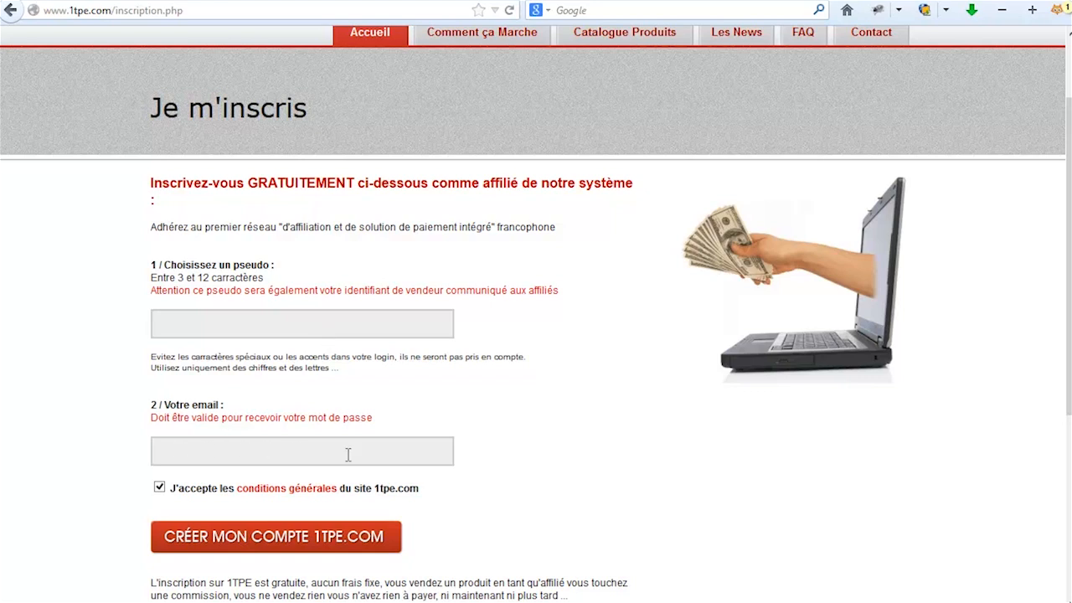
pyautogui.scroll(2, 550, 433)
pyautogui.click(361, 132)
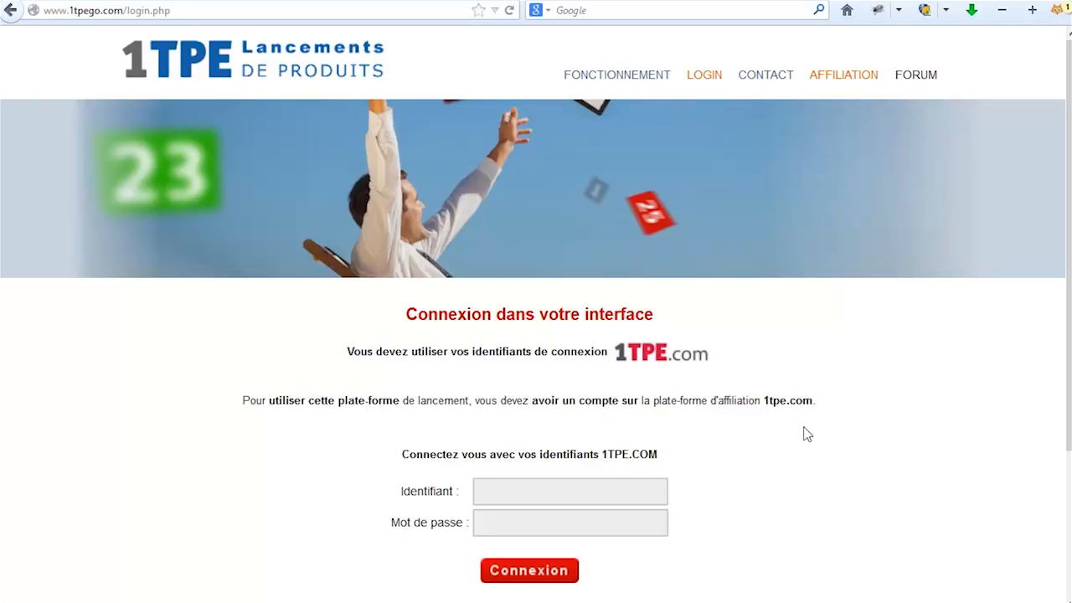
# Log into 1TPEGO with the saved 1TPE account username and password.
pyautogui.scroll(-2, 904, 433)
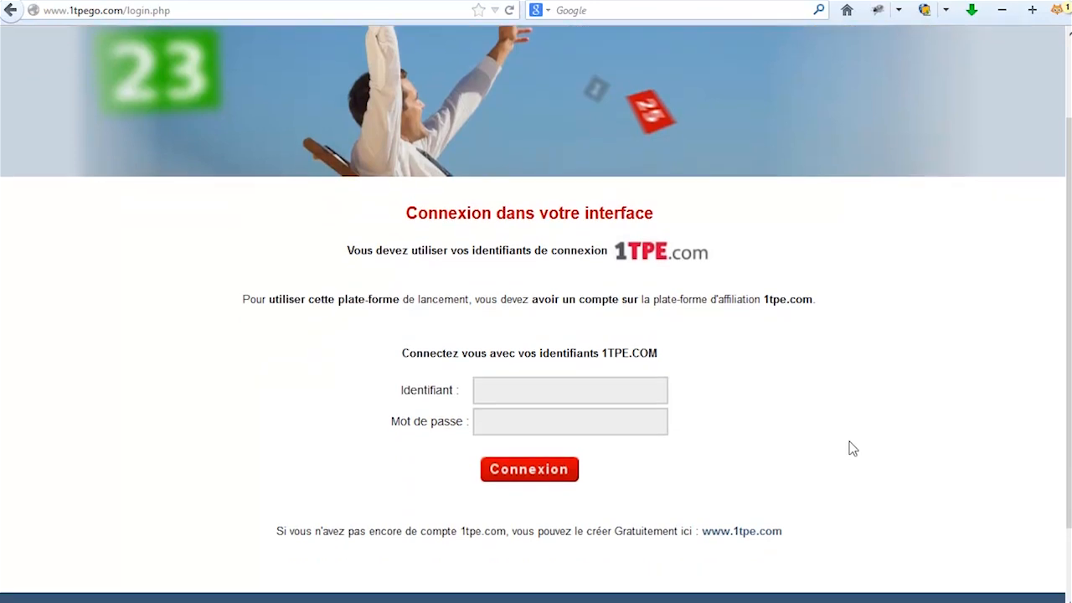
pyautogui.click(509, 392)
pyautogui.write('s')
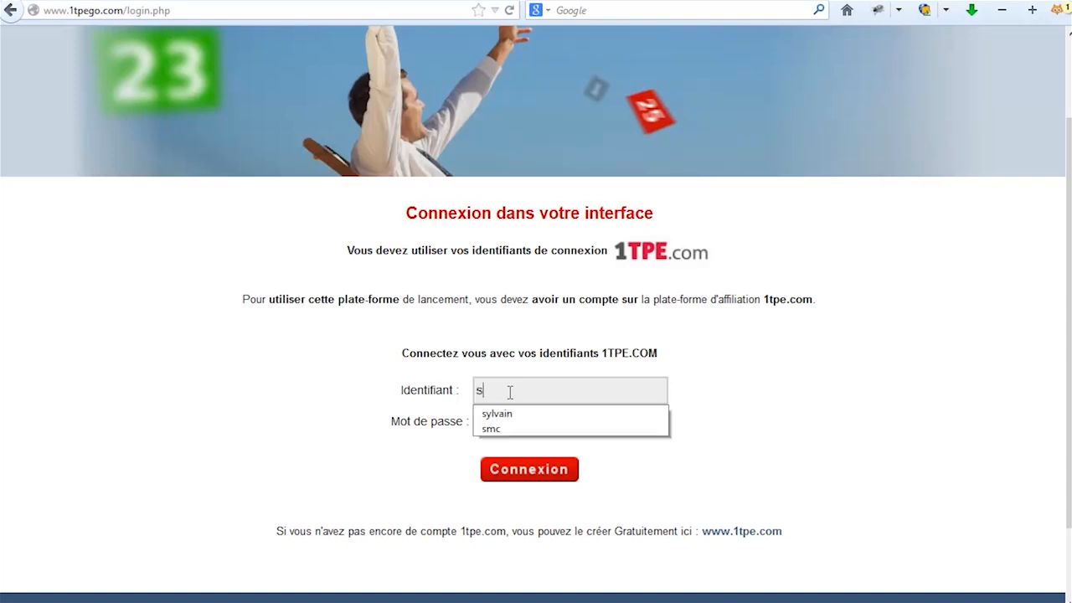
pyautogui.write('mc')
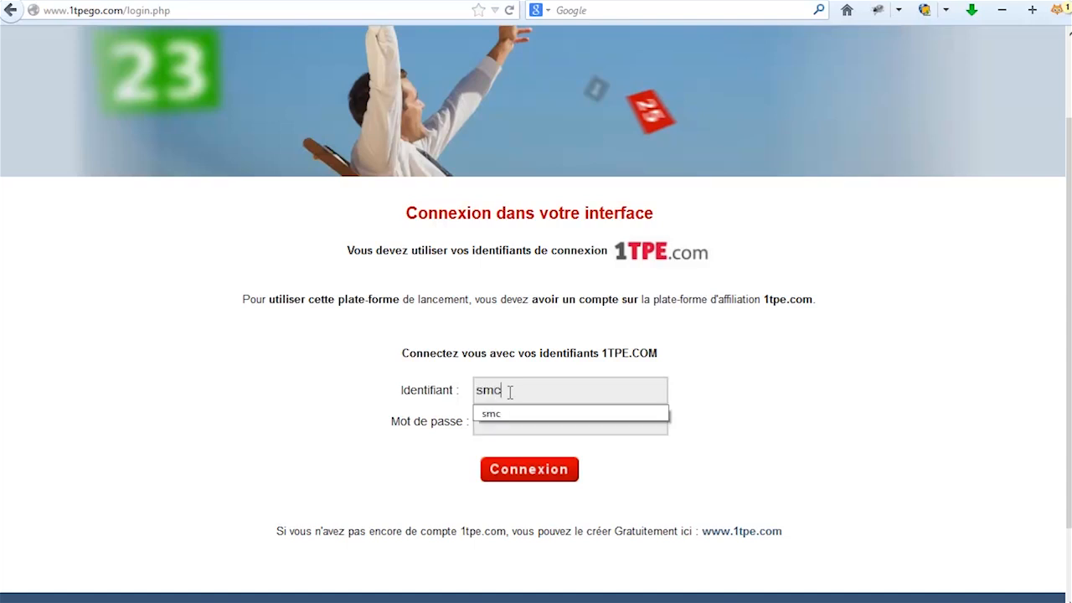
pyautogui.click(507, 412)
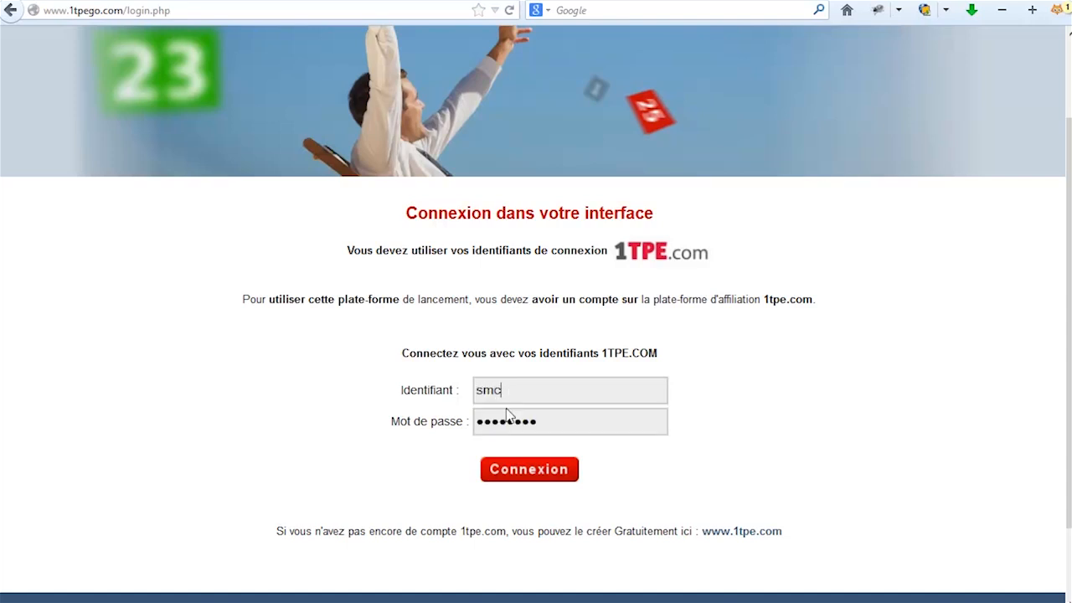
pyautogui.click(556, 477)
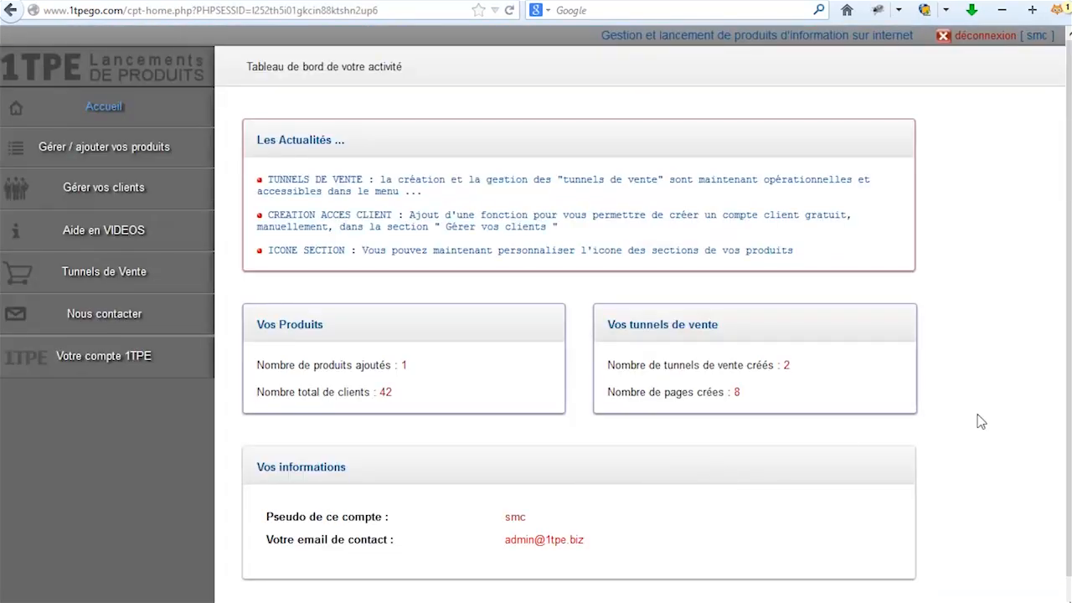
pyautogui.scroll(-1, 974, 426)
pyautogui.scroll(1, 976, 432)
# Start a new product named 'Mon produit de test en PDF'.
pyautogui.click(138, 148)
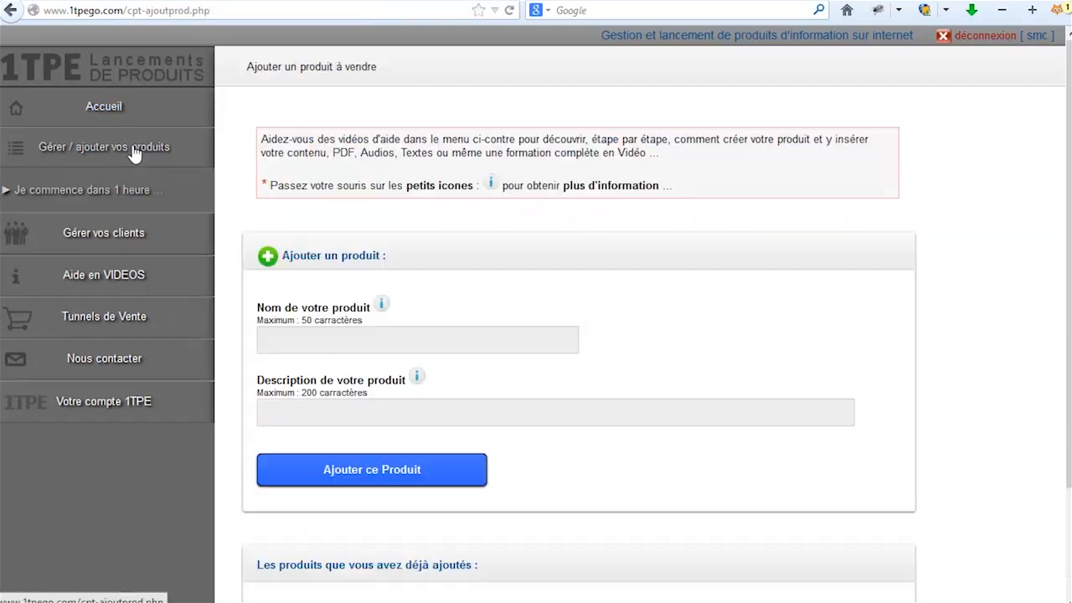
pyautogui.click(302, 337)
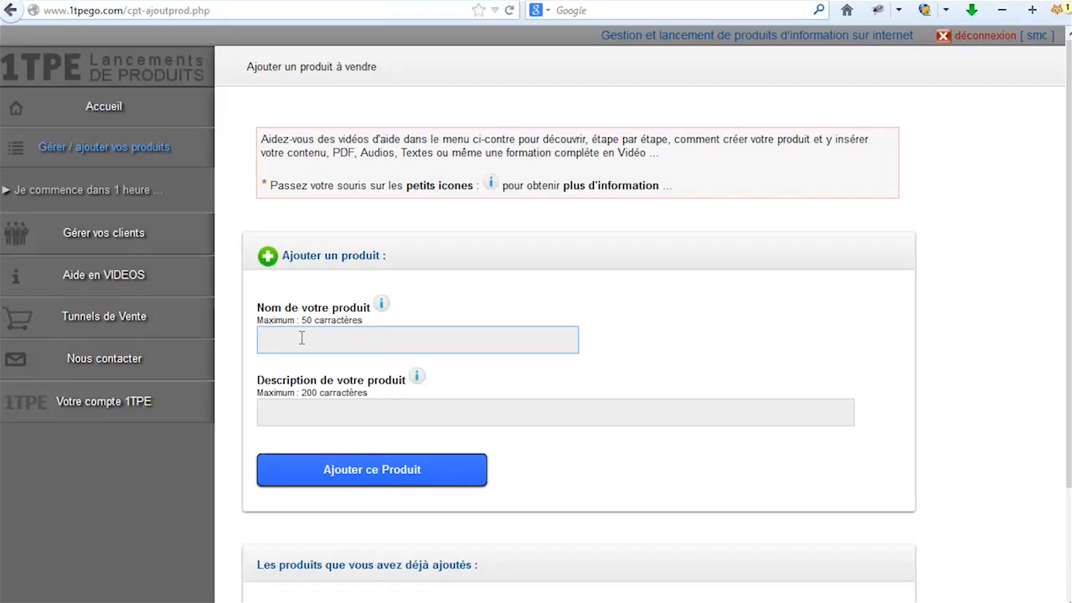
pyautogui.write('Mon')
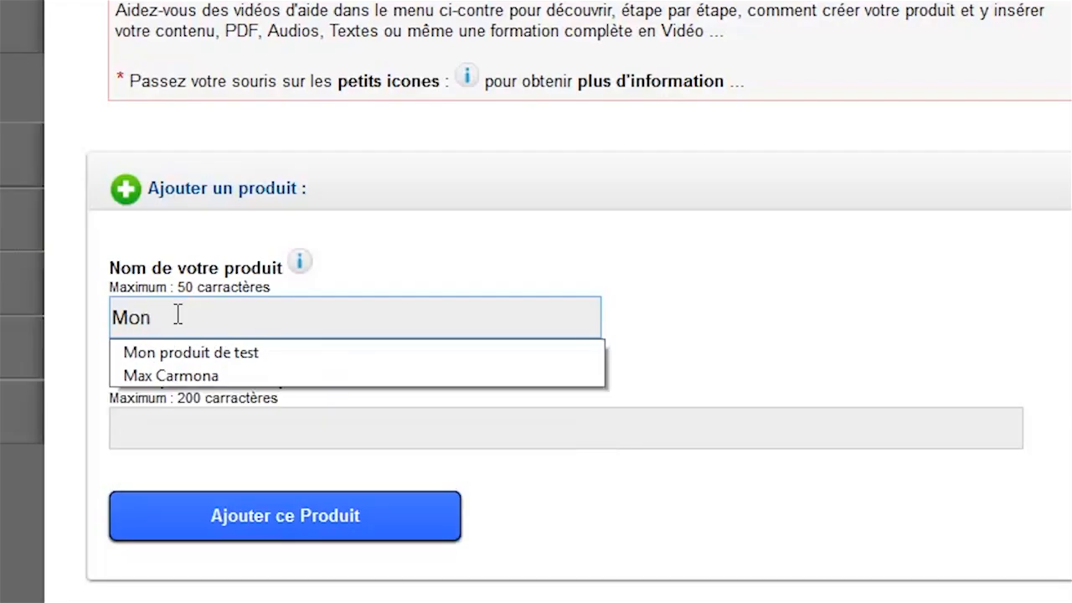
pyautogui.click(196, 353)
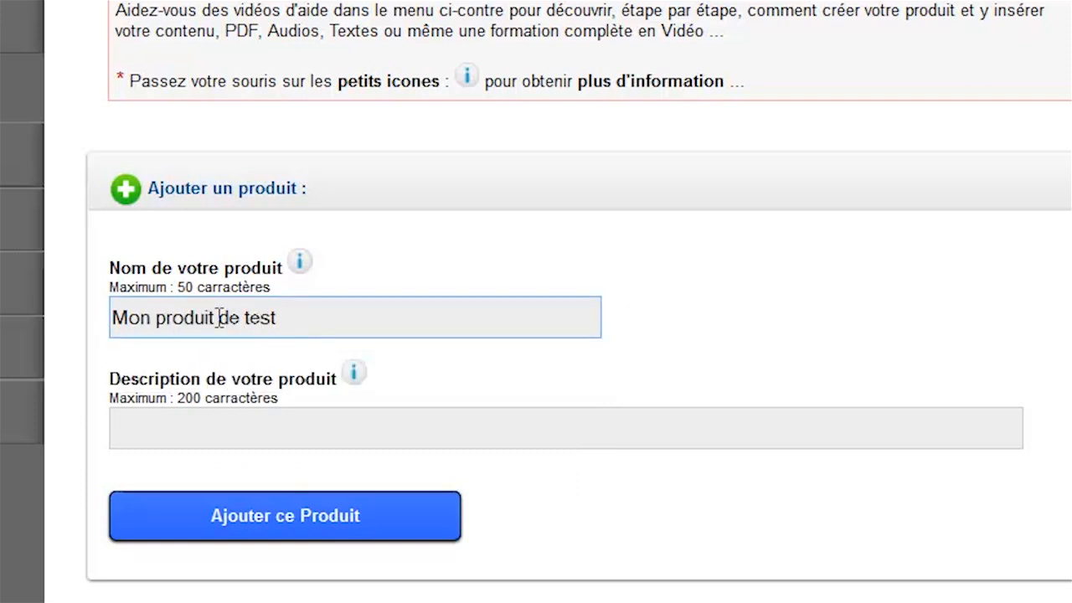
pyautogui.write('en PDF')
# Describe it as 'Mon produit de test en PDF description' and add the product.
pyautogui.click(191, 441)
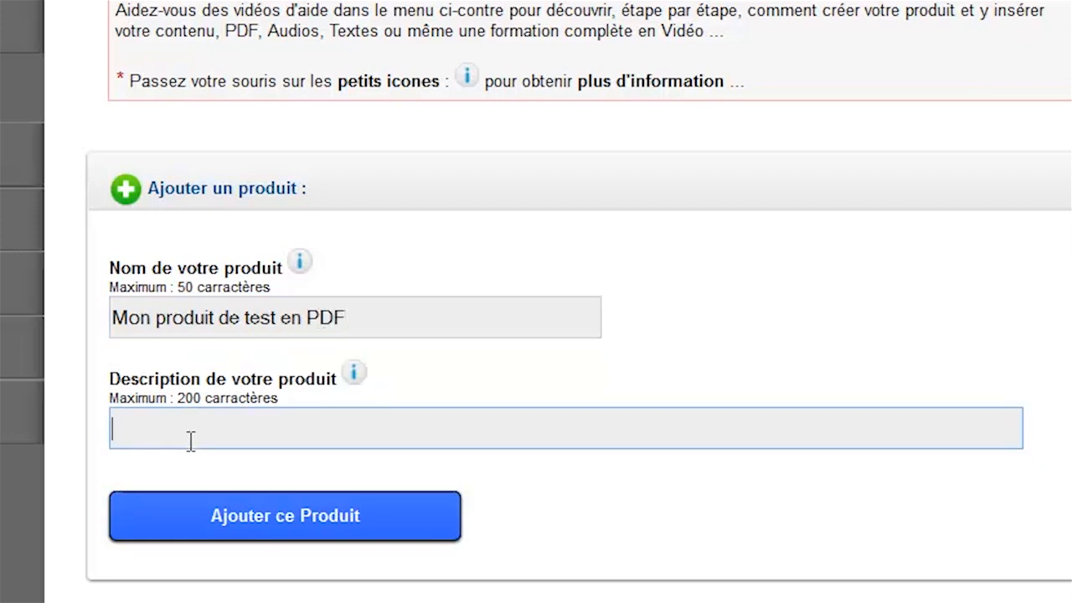
pyautogui.moveTo(342, 321); pyautogui.dragTo(20, 334)
pyautogui.hotkey('ctrl', 'c')
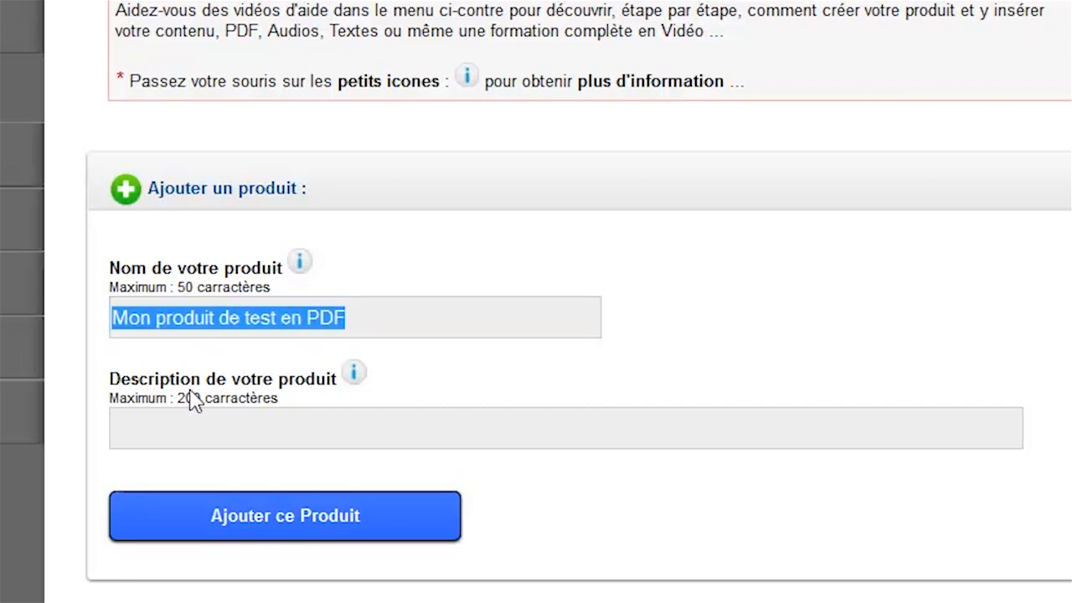
pyautogui.click(158, 426)
pyautogui.hotkey('ctrl', 'v')
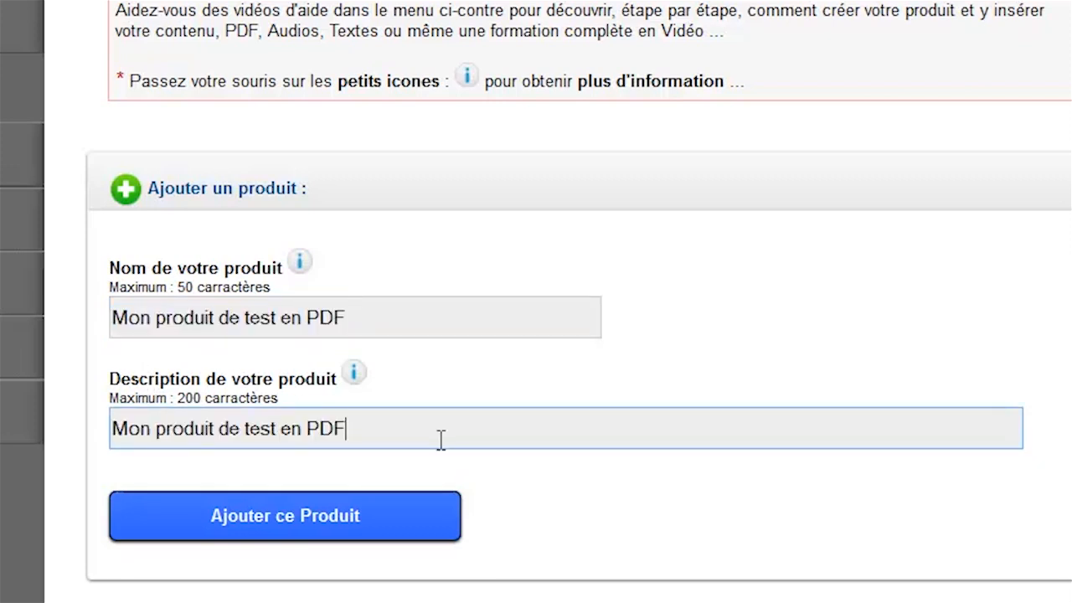
pyautogui.write('description')
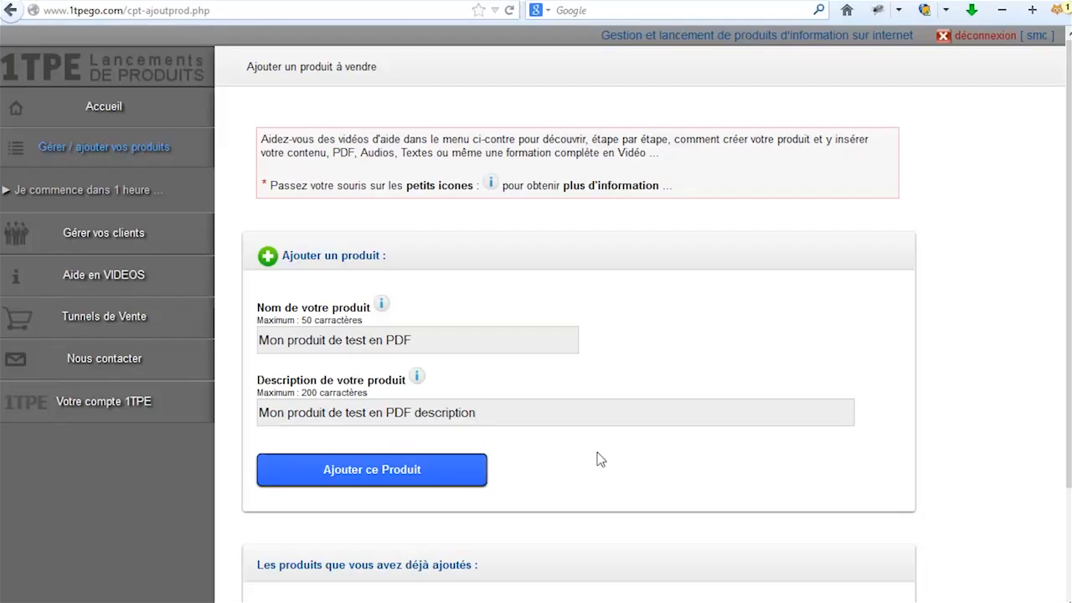
pyautogui.click(327, 476)
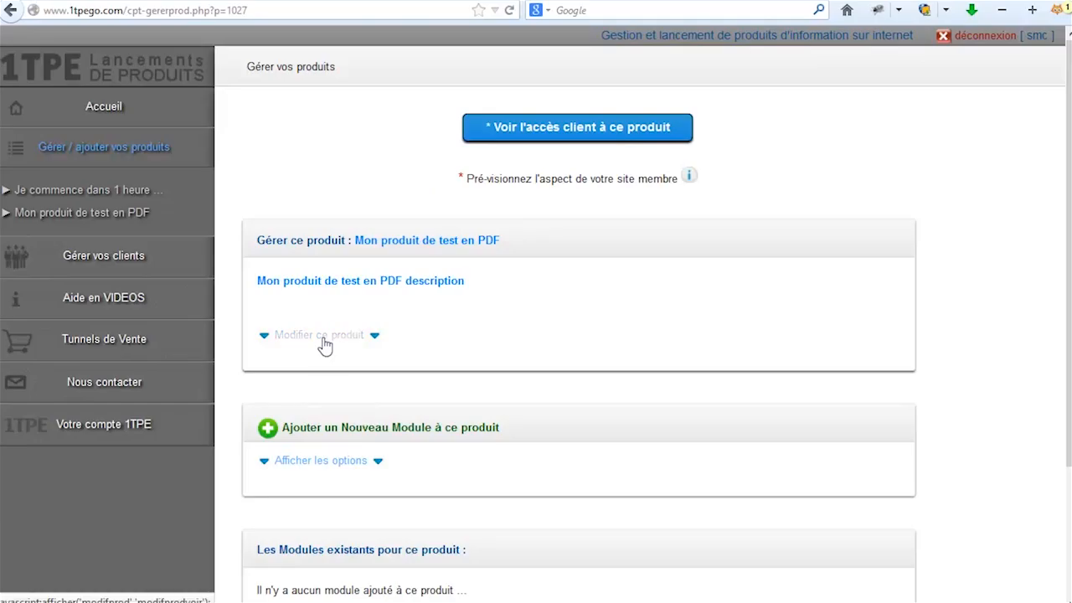
# Expand the product's title, description and image upload fields for review, then collapse them.
pyautogui.click(191, 362)
pyautogui.scroll(-1, 739, 430)
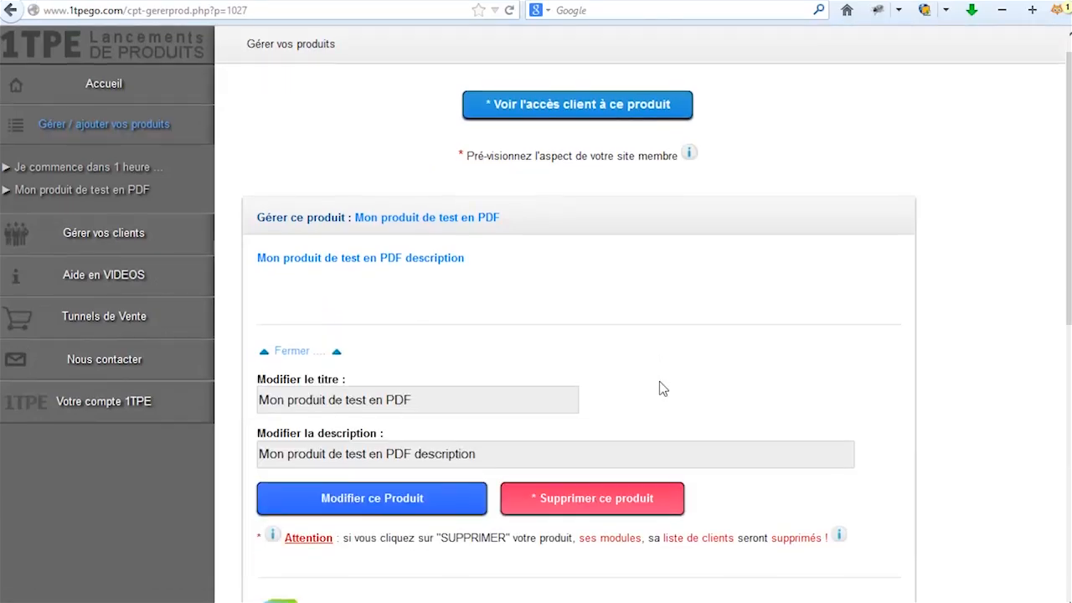
pyautogui.scroll(-2, 659, 386)
pyautogui.scroll(-3, 782, 402)
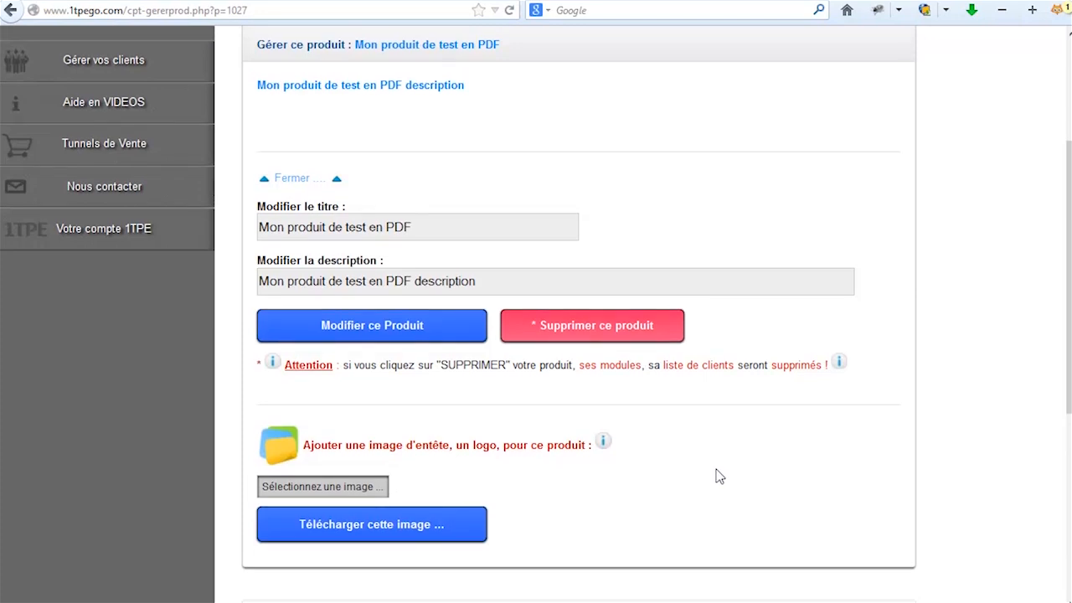
pyautogui.scroll(3, 719, 476)
pyautogui.click(301, 374)
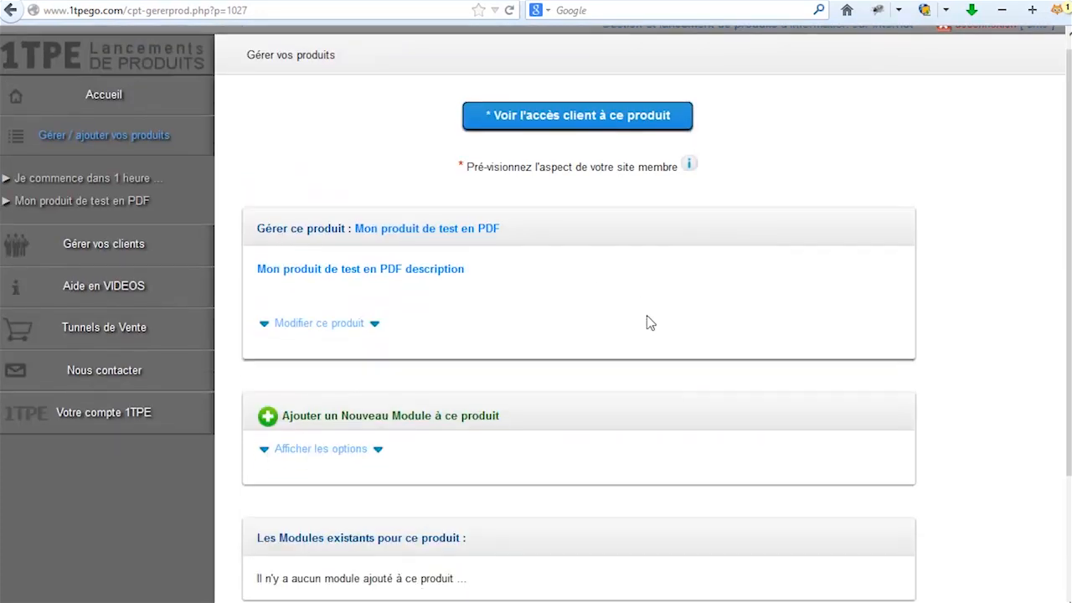
pyautogui.scroll(-2, 578, 343)
pyautogui.scroll(-1, 496, 365)
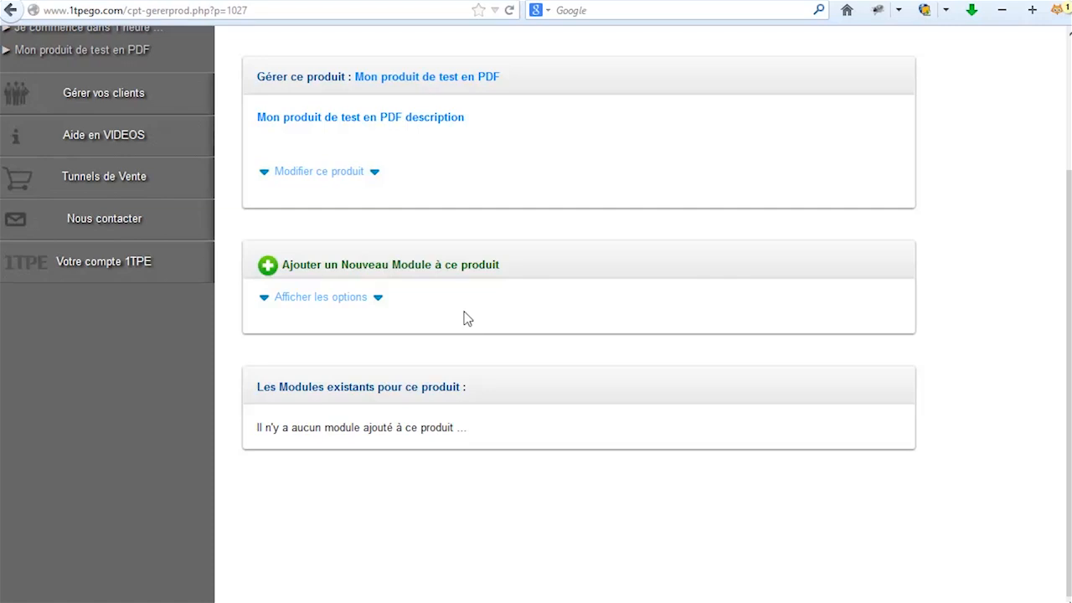
# In the add-module form, enter 'Accédez à votre Livre' and 'Téléchargez le support en PDF de la formation'.
pyautogui.click(335, 308)
pyautogui.scroll(-5, 567, 343)
pyautogui.click(305, 209)
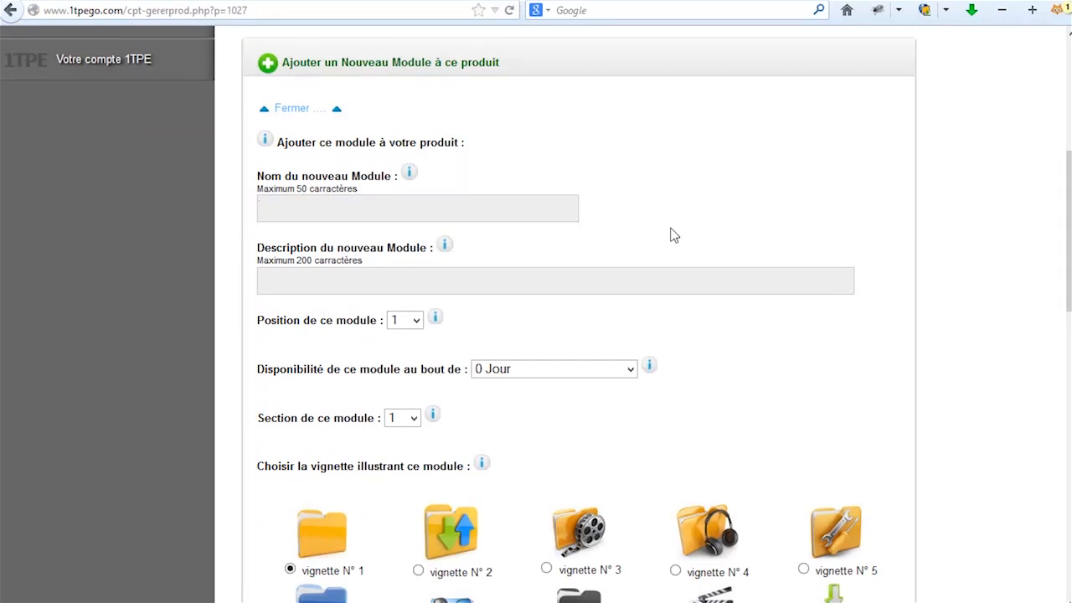
pyautogui.write('Acc')
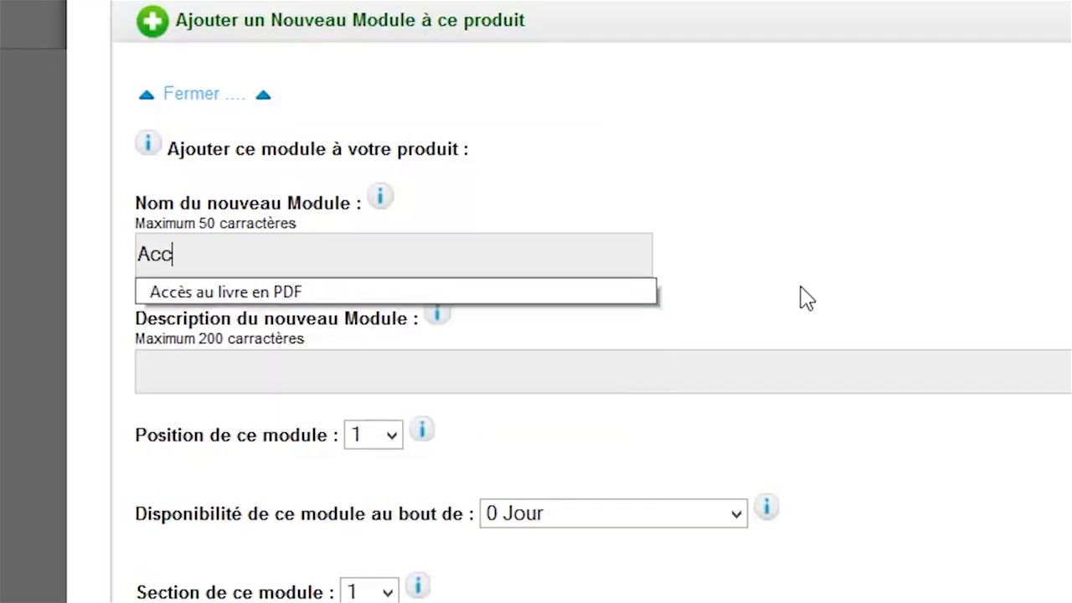
pyautogui.write('éde')
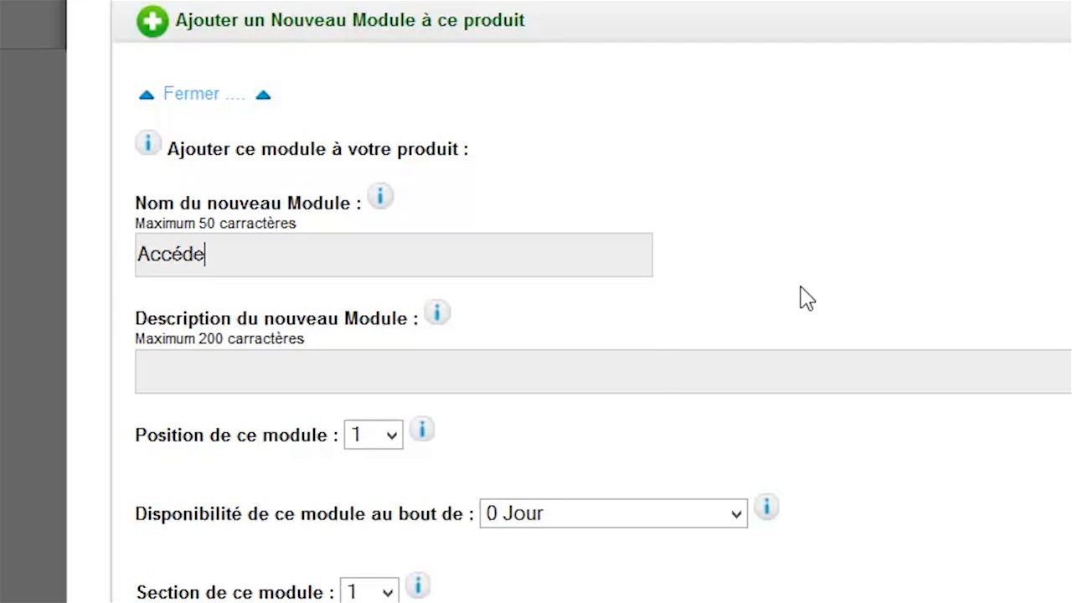
pyautogui.write('z à ')
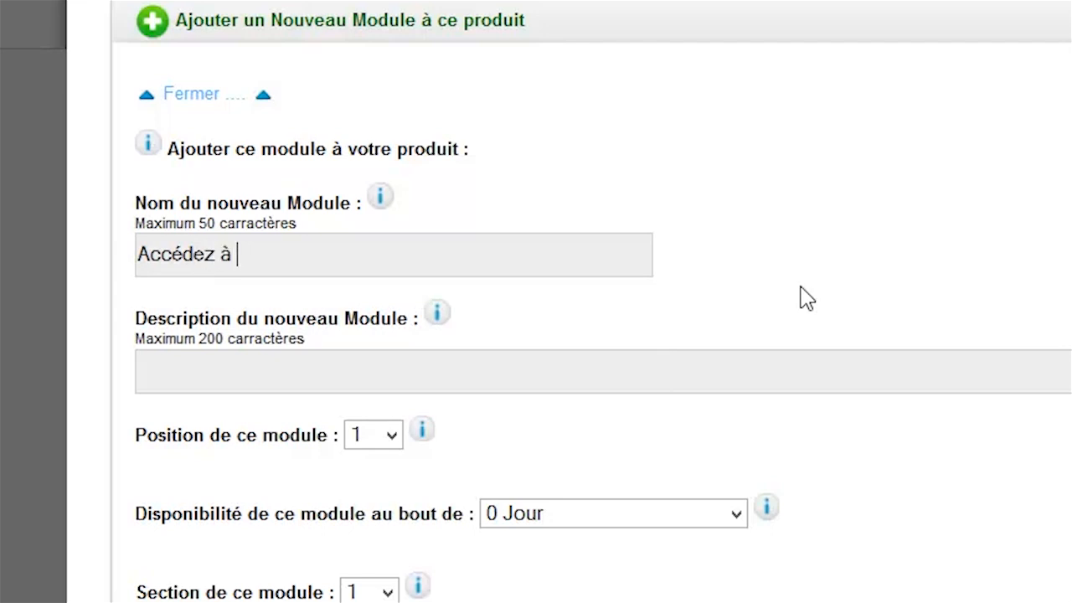
pyautogui.write('votre Livre')
pyautogui.click(202, 369)
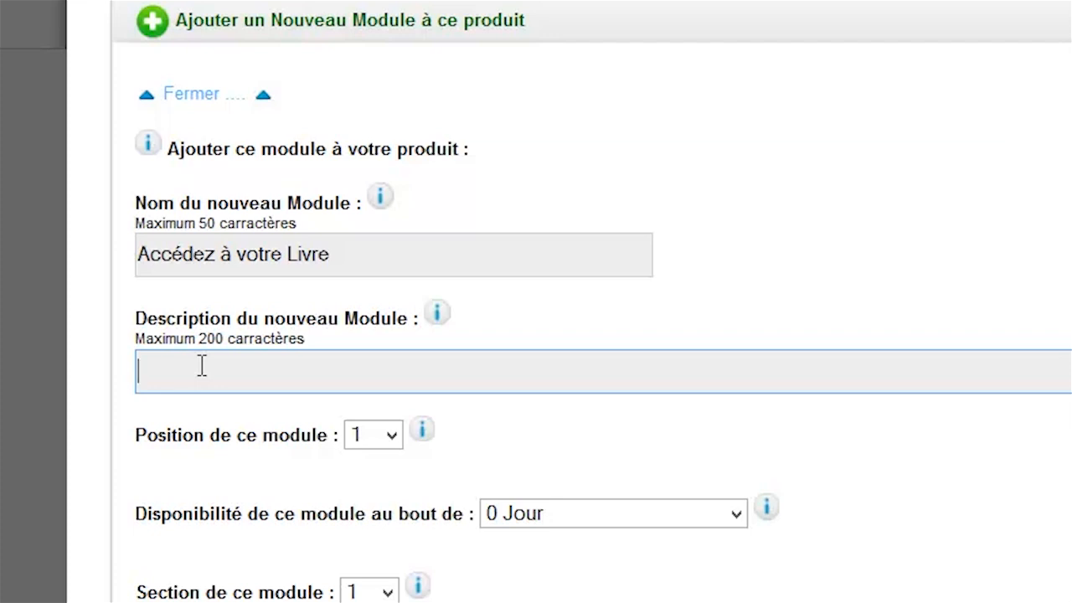
pyautogui.write('Té')
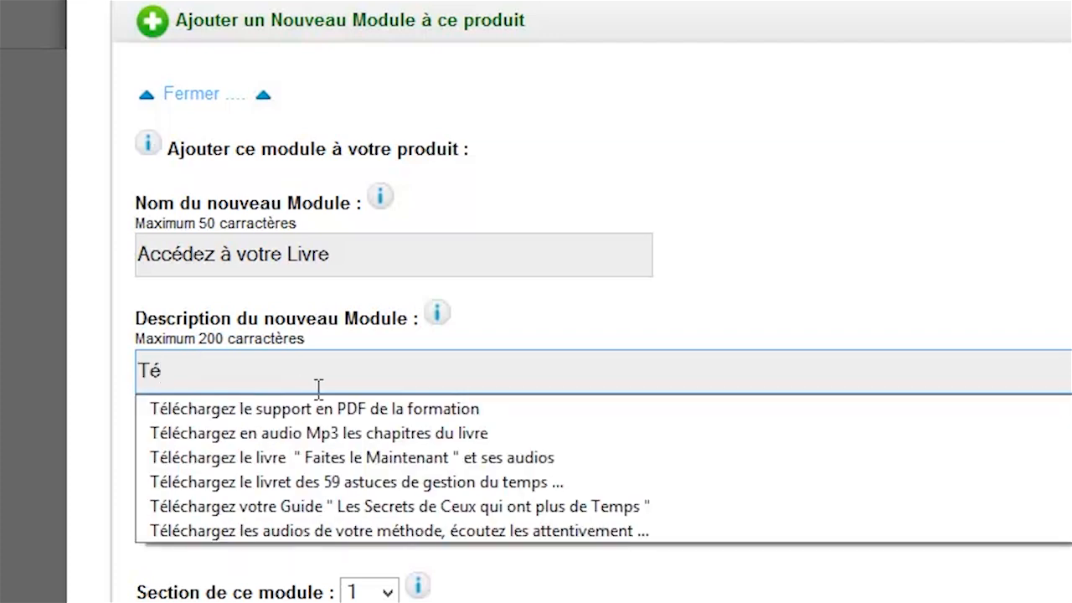
pyautogui.click(339, 410)
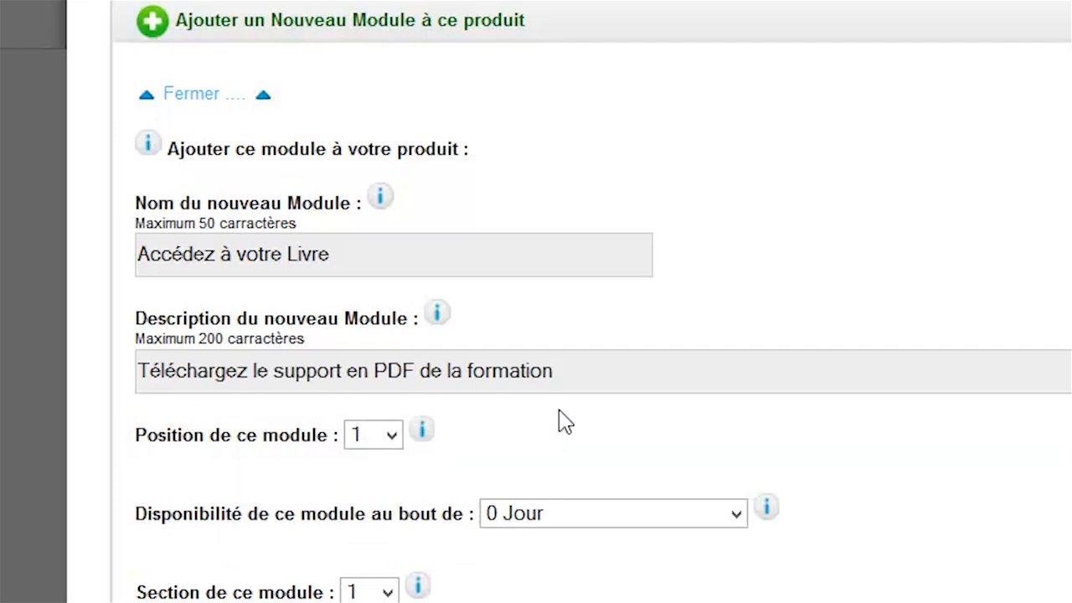
pyautogui.scroll(-2, 935, 419)
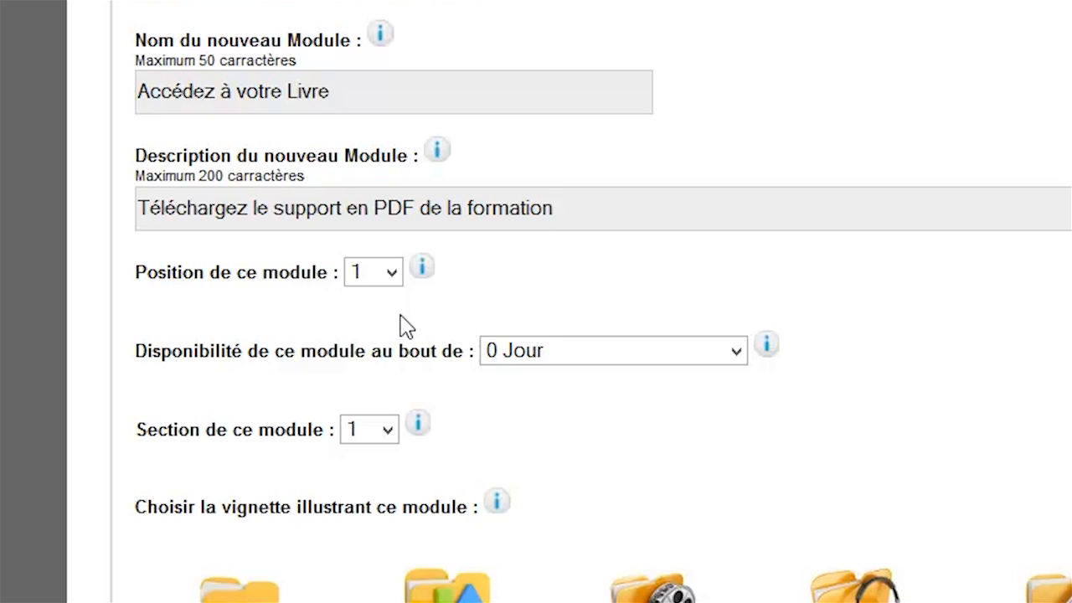
pyautogui.click(373, 283)
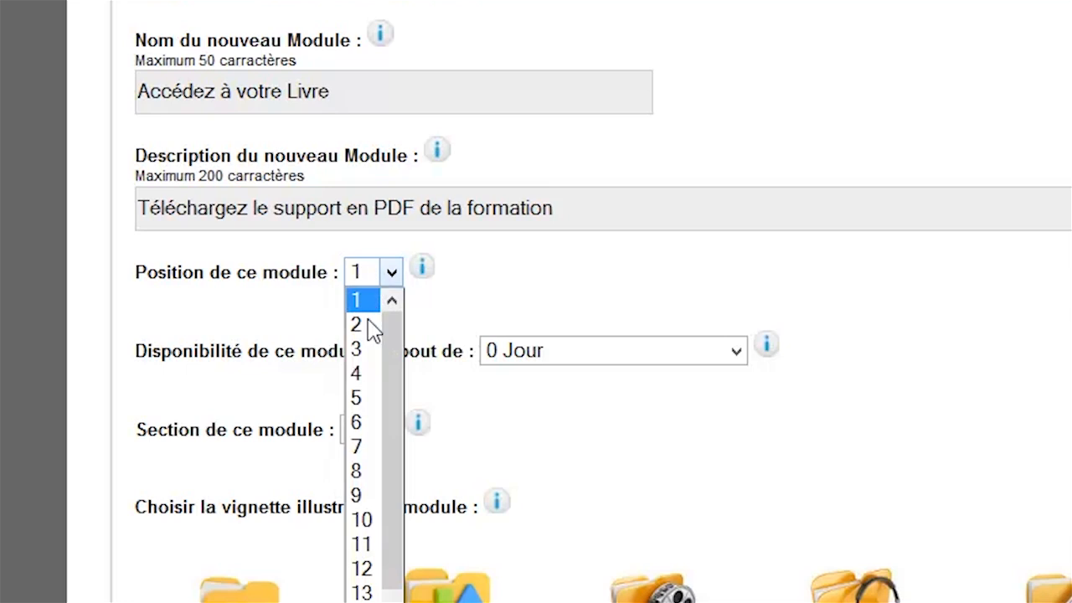
pyautogui.click(371, 376)
pyautogui.click(371, 281)
pyautogui.click(381, 307)
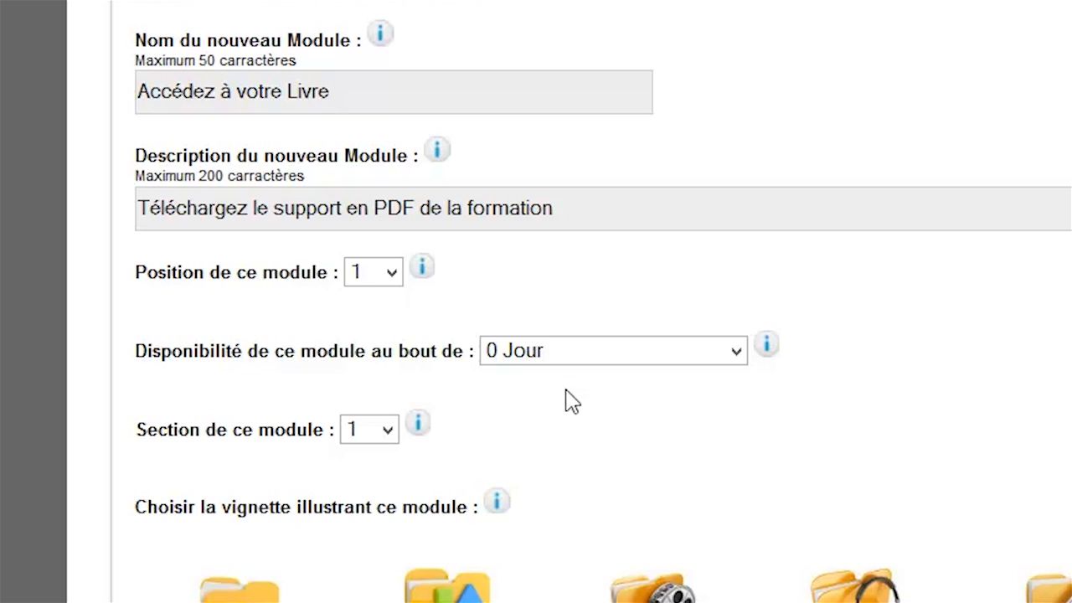
pyautogui.click(581, 358)
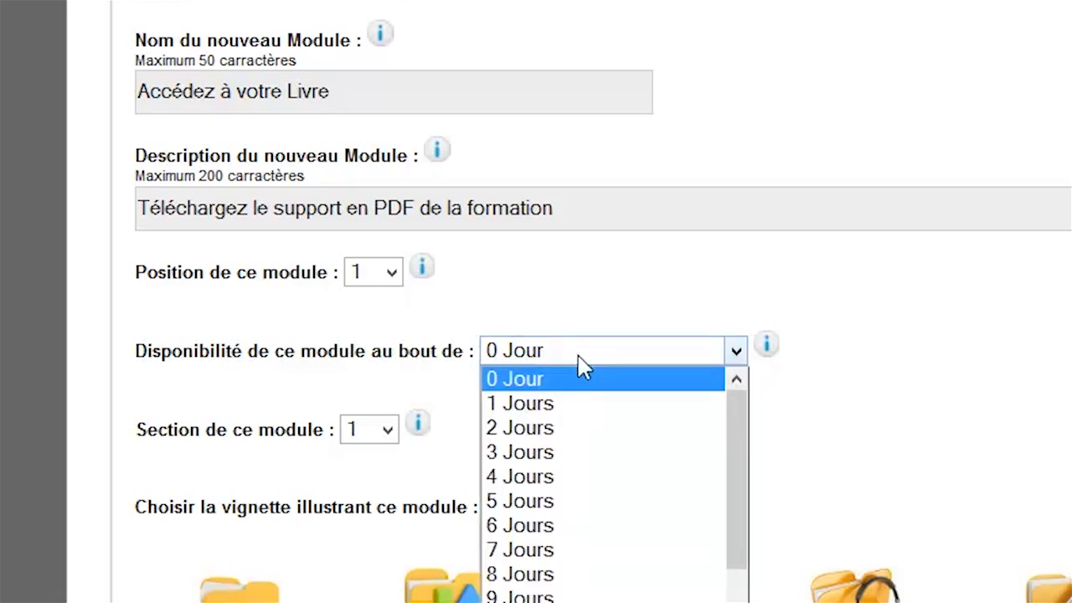
pyautogui.click(557, 505)
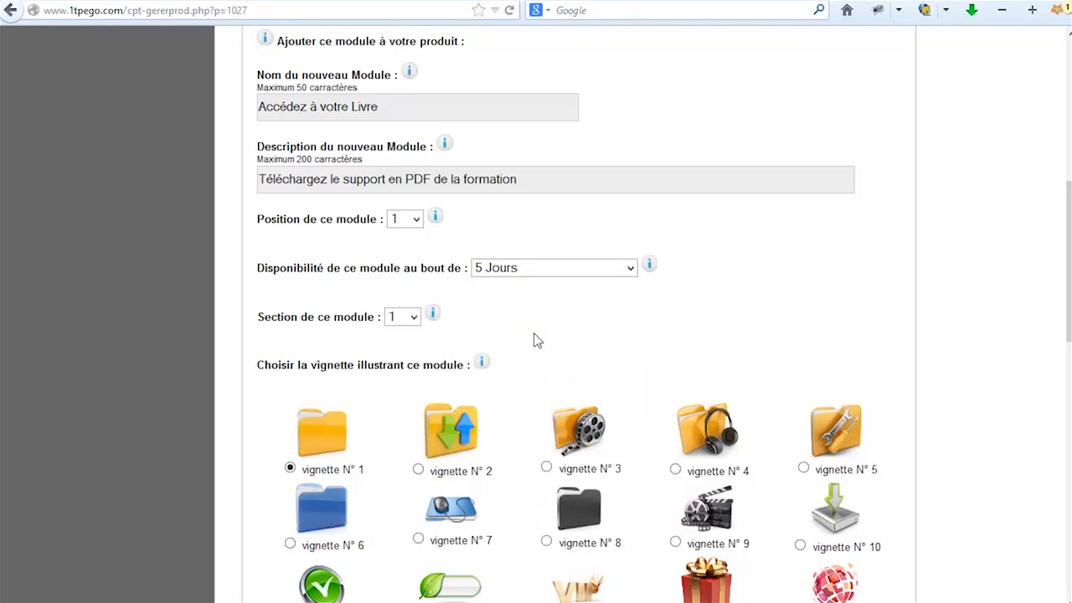
pyautogui.click(587, 351)
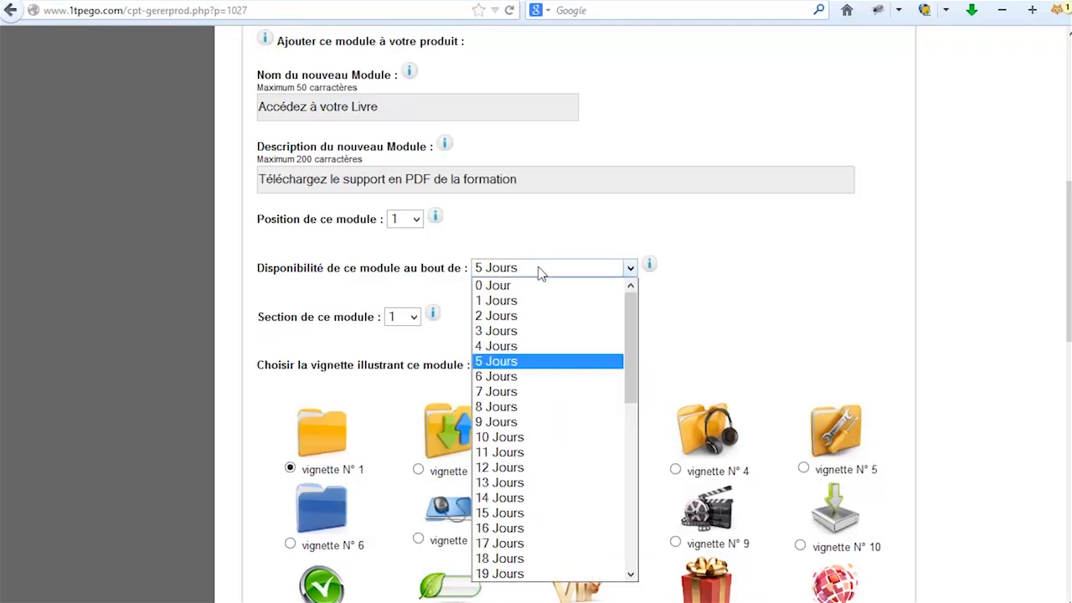
pyautogui.click(529, 436)
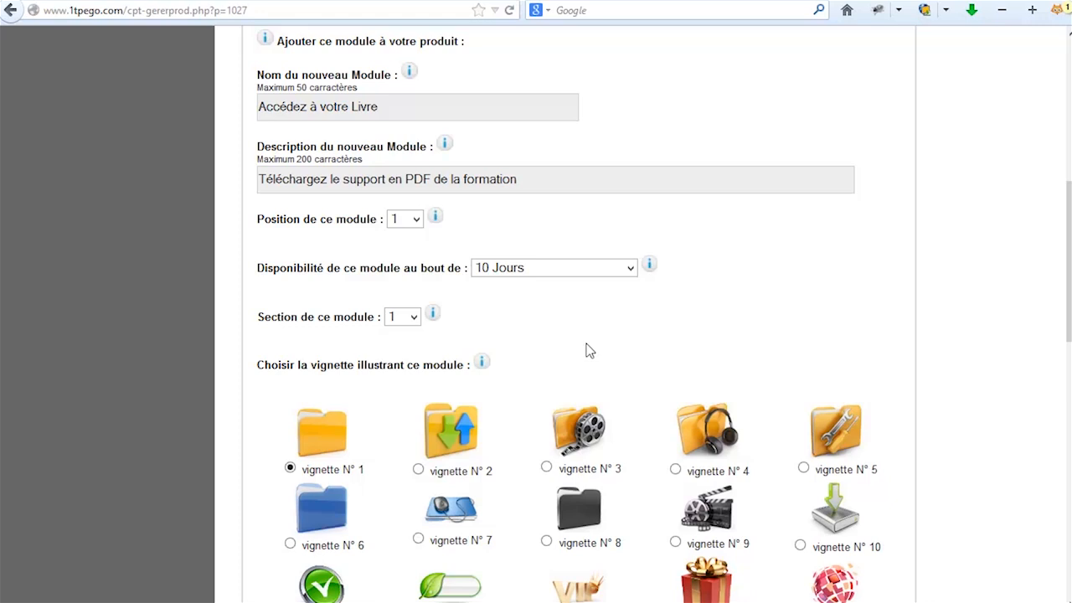
pyautogui.click(536, 270)
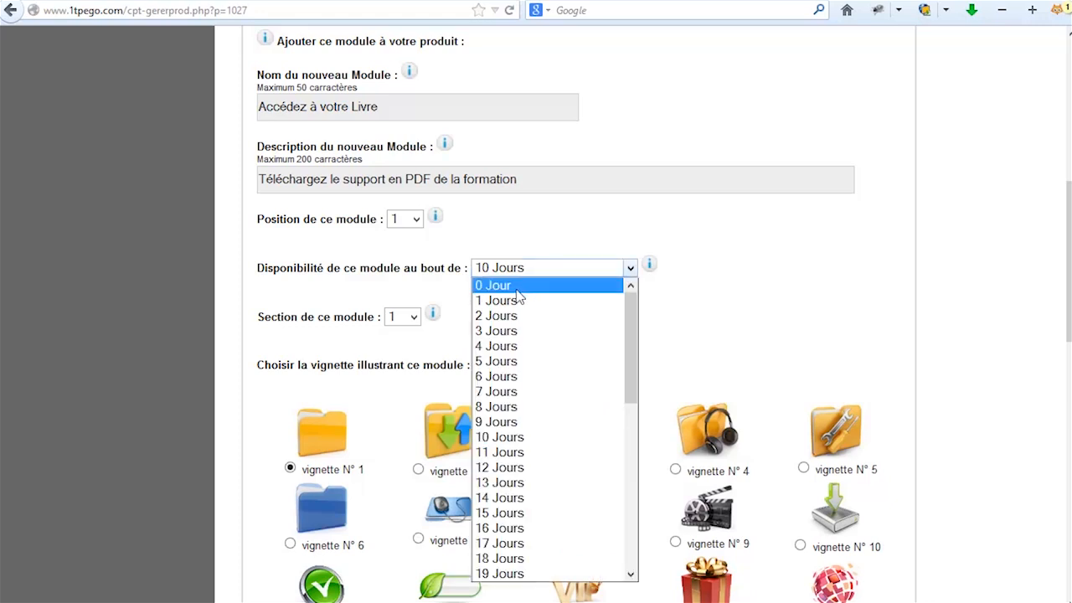
pyautogui.click(516, 289)
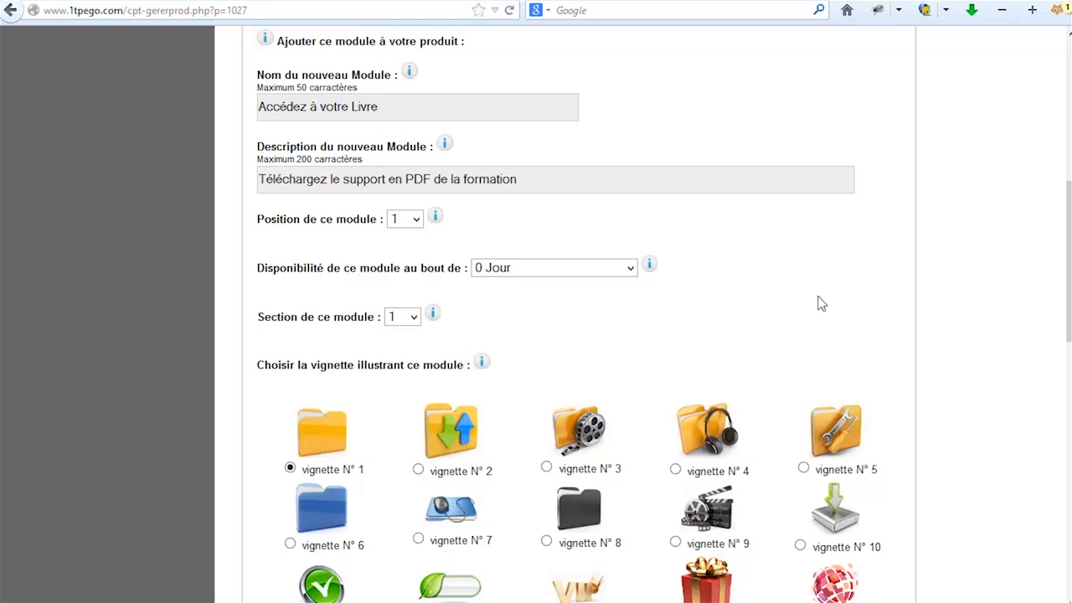
# Select vignette N° 20, the pencil-and-notepad picture, as the module thumbnail.
pyautogui.scroll(-2, 818, 303)
pyautogui.scroll(-1, 770, 268)
pyautogui.scroll(-3, 748, 258)
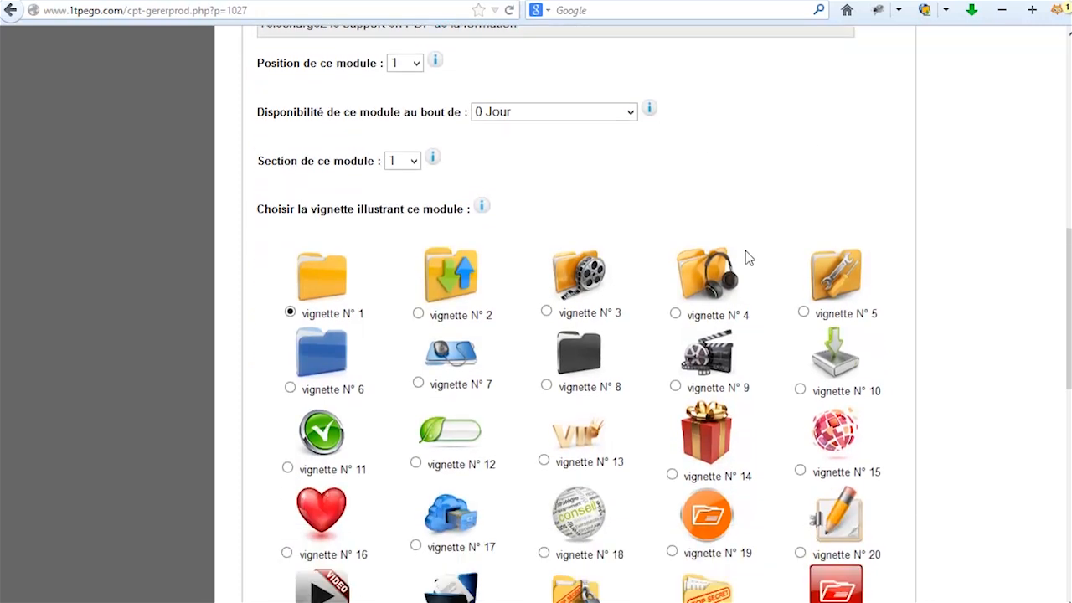
pyautogui.scroll(-3, 938, 302)
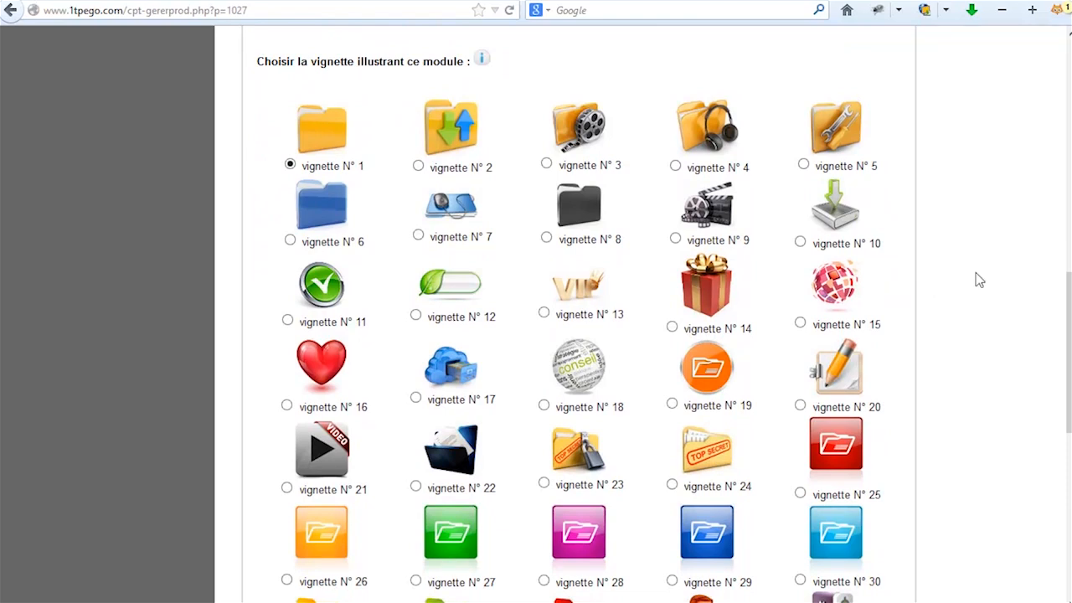
pyautogui.scroll(-1, 1069, 302)
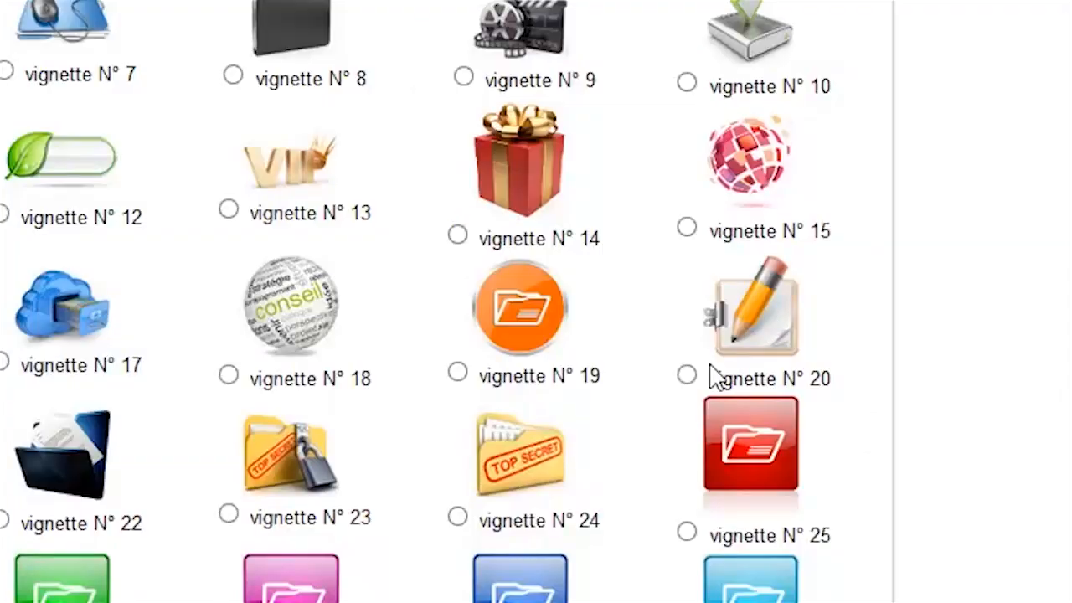
pyautogui.click(687, 376)
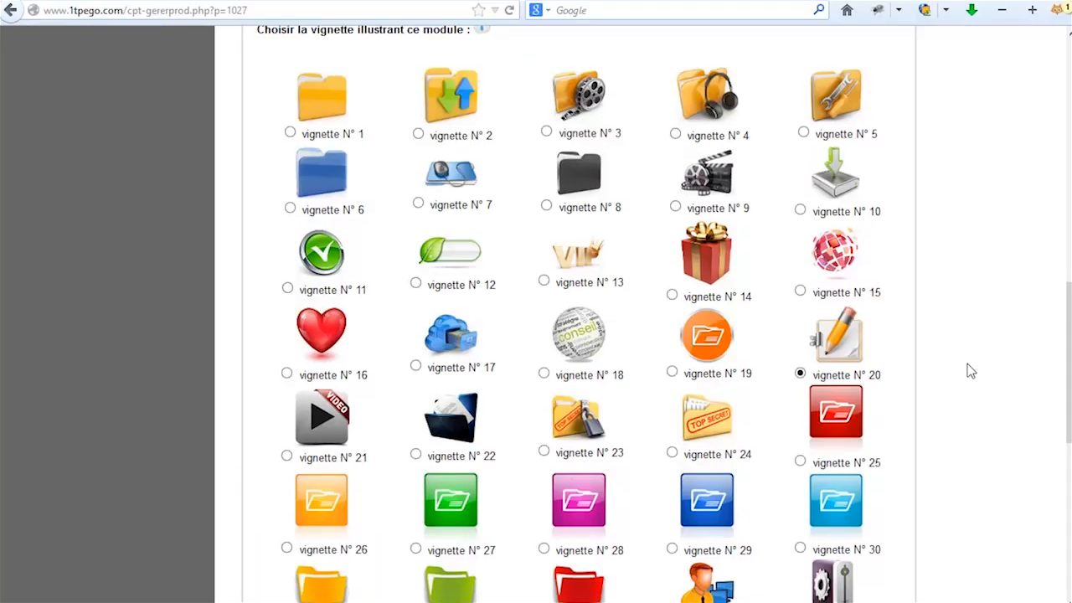
pyautogui.scroll(-2, 969, 371)
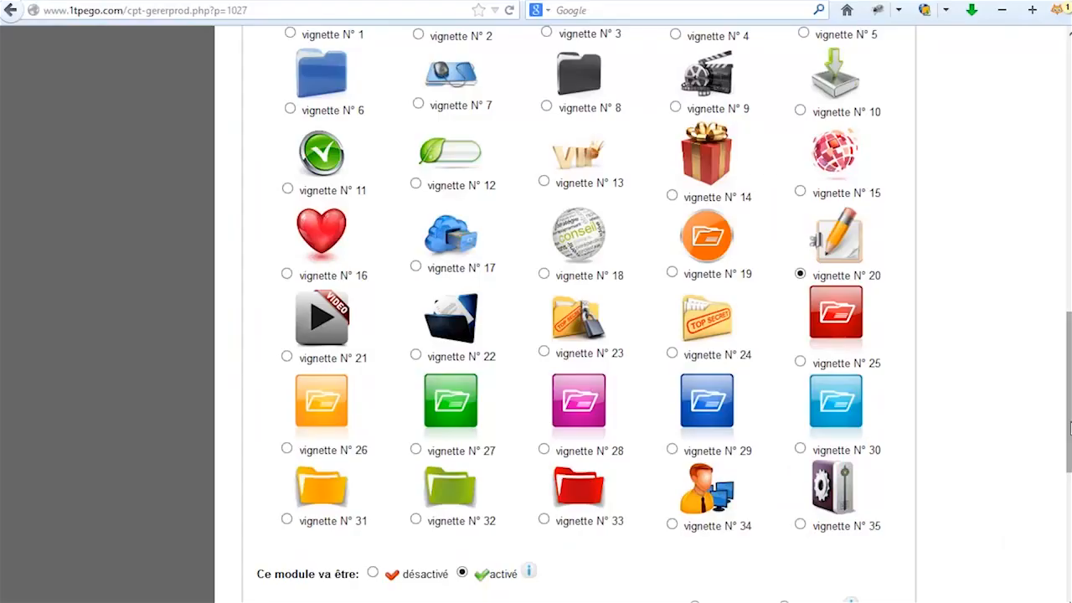
pyautogui.scroll(3, 561, 335)
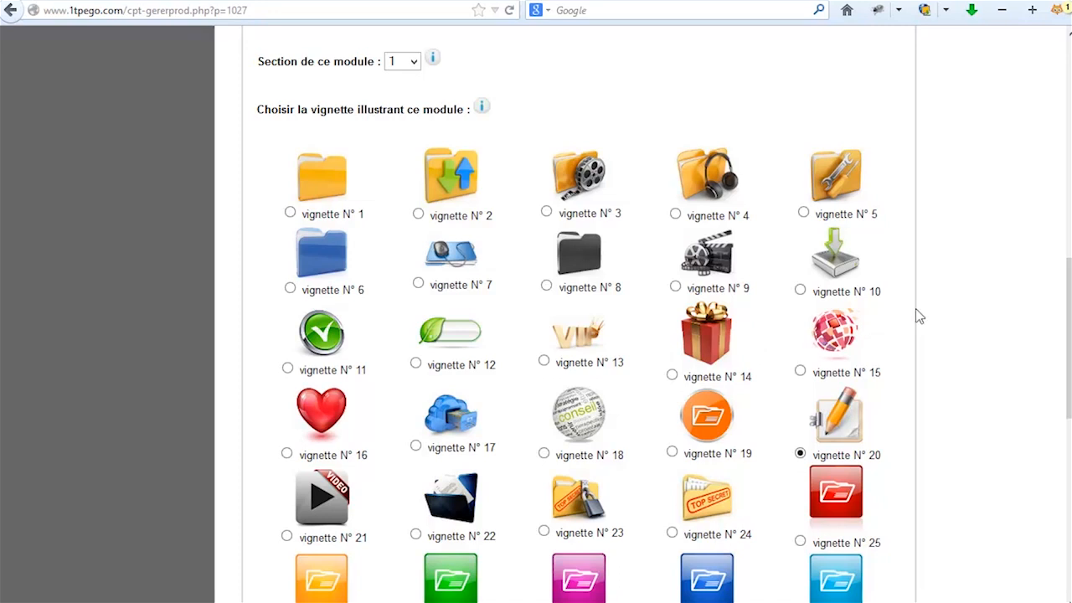
pyautogui.scroll(-3, 1066, 315)
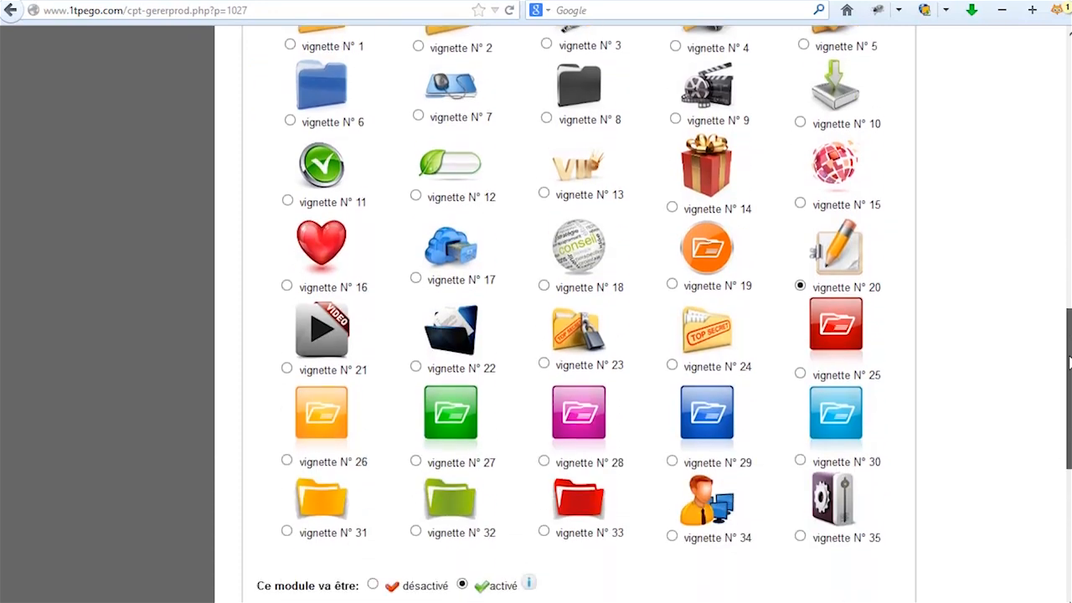
pyautogui.scroll(3, 1066, 315)
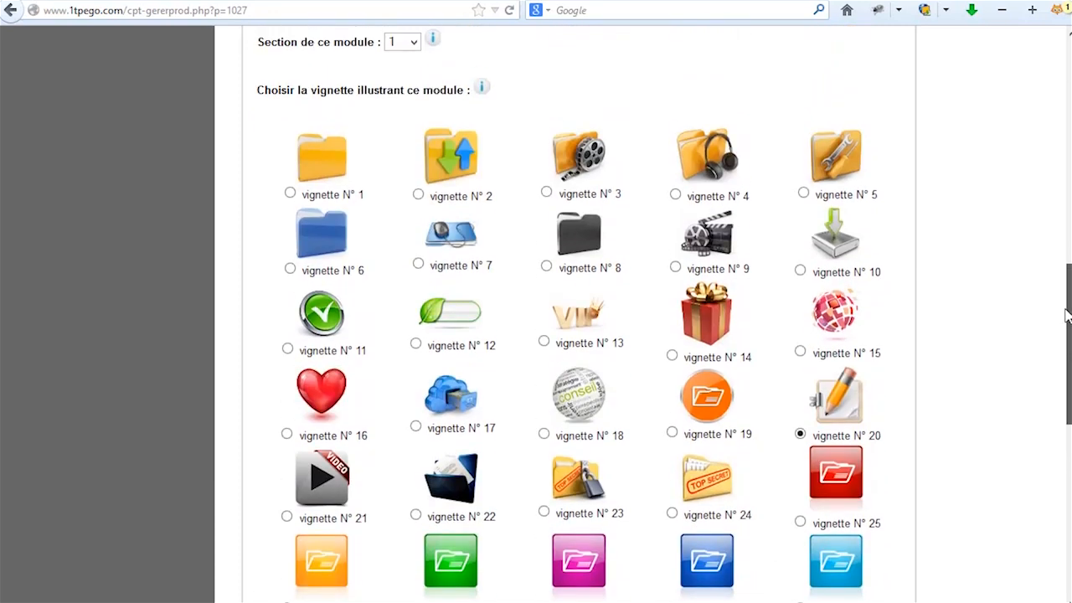
pyautogui.moveTo(1066, 315); pyautogui.dragTo(1069, 469)
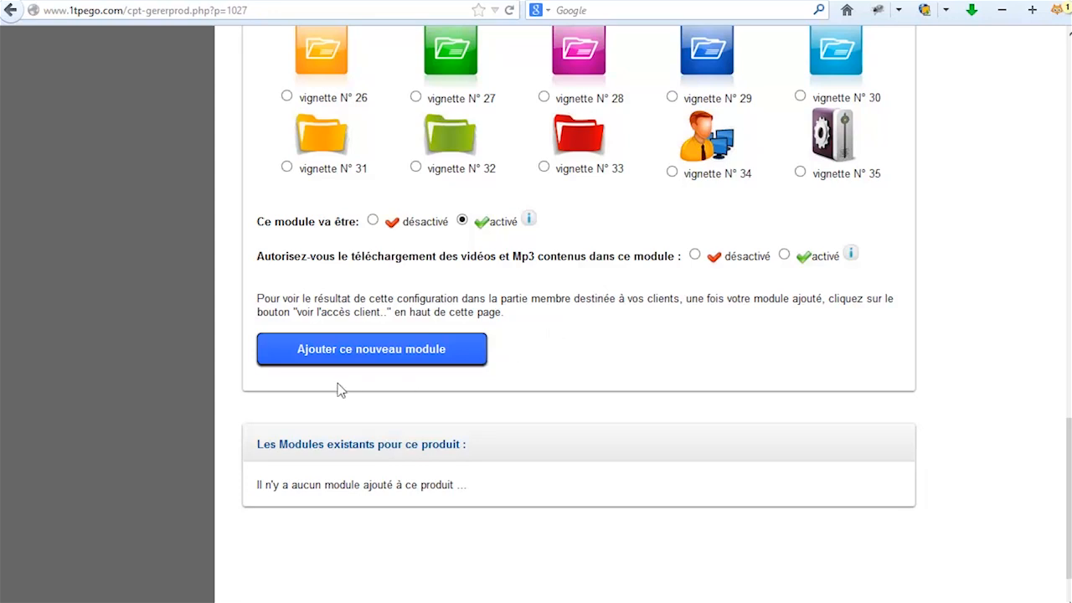
# Add the module, then open Module N° 1's management page at its content section.
pyautogui.click(347, 352)
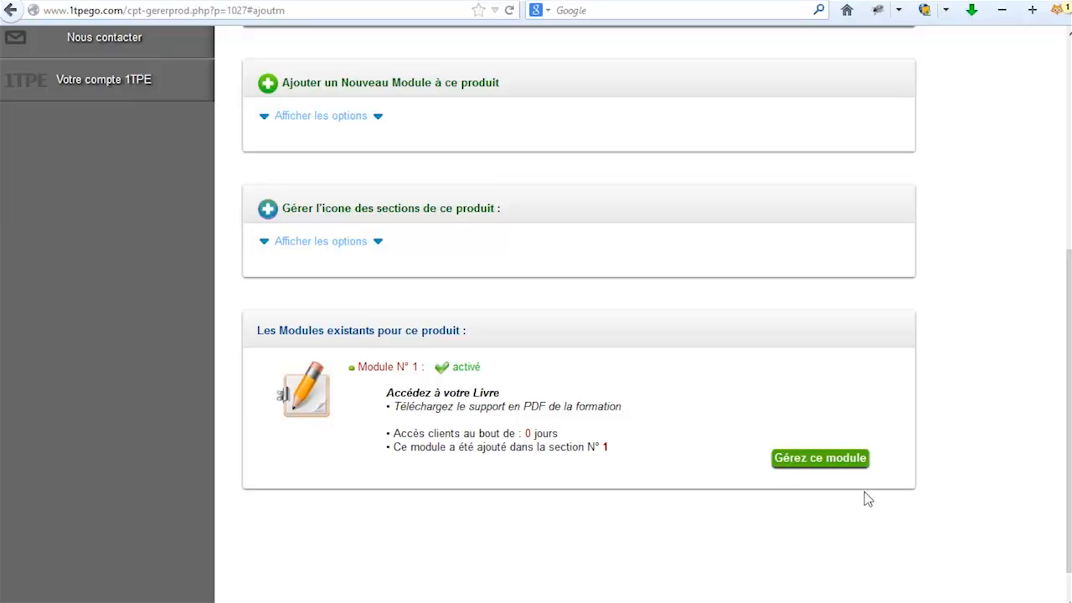
pyautogui.click(812, 462)
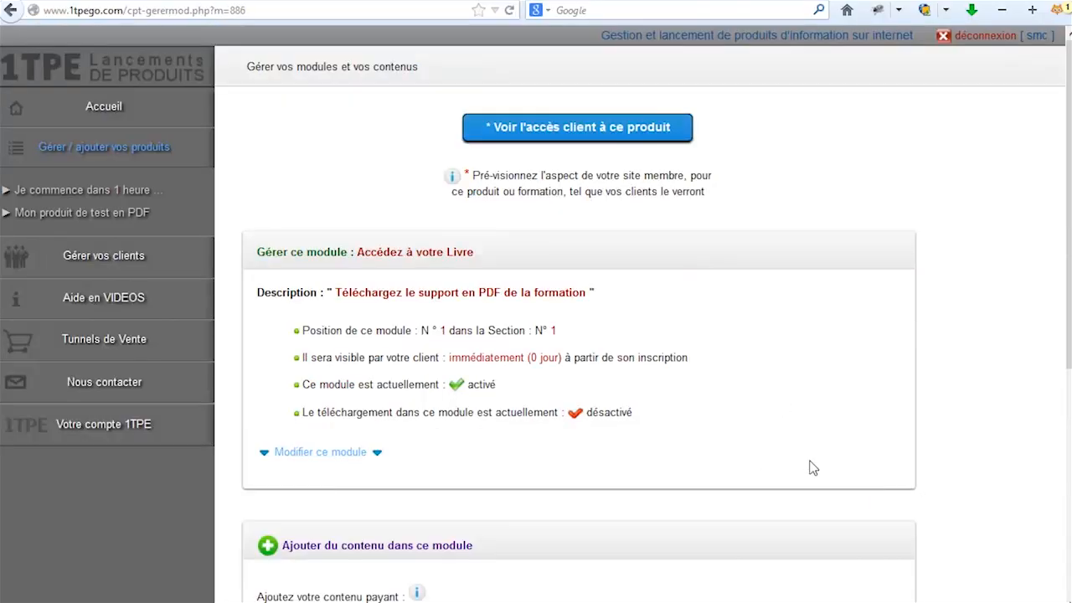
pyautogui.scroll(-1, 722, 376)
pyautogui.scroll(-2, 727, 376)
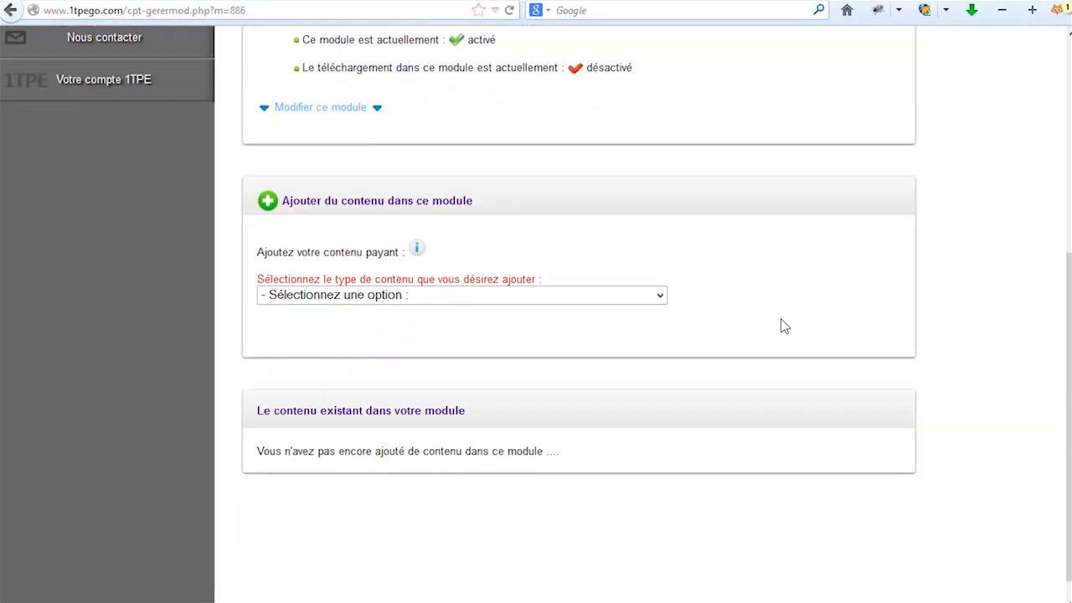
pyautogui.scroll(-1, 780, 323)
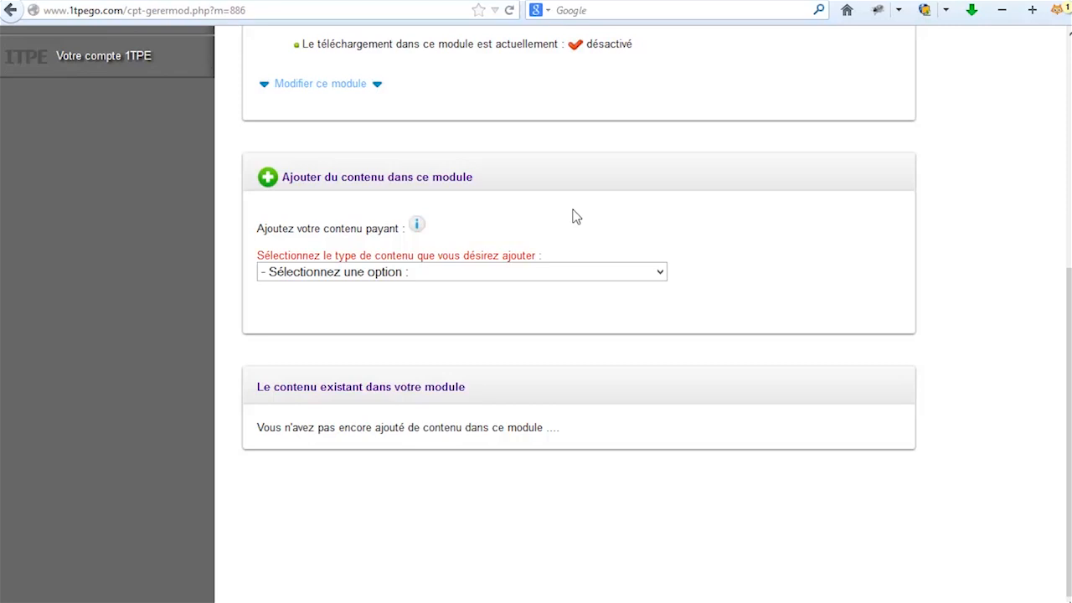
# Choose '[ TEXTE ] - Une présentation en TEXTE' as the module's content type.
pyautogui.click(426, 277)
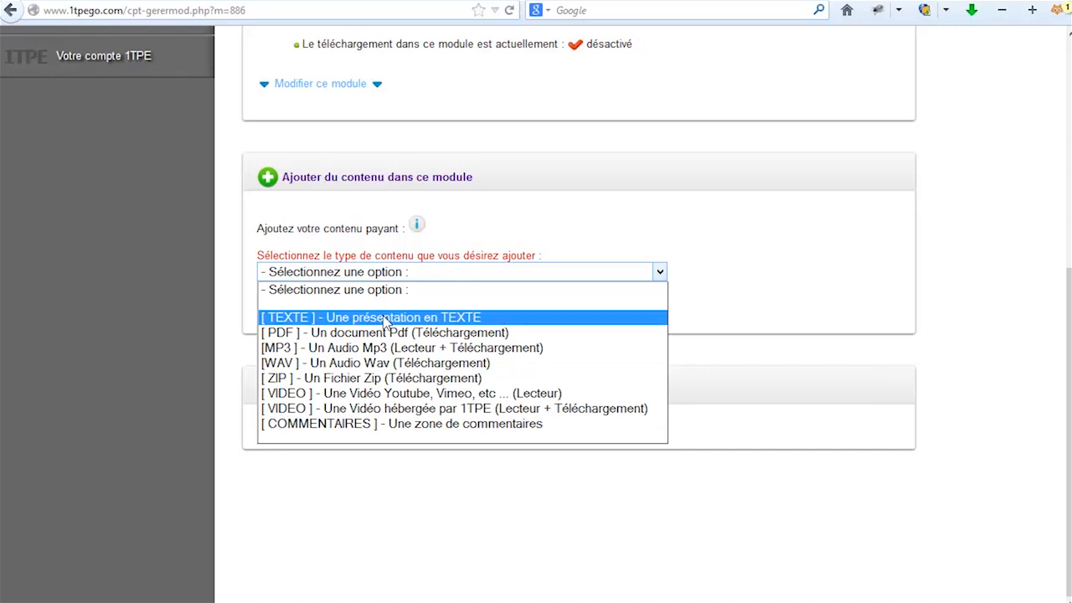
pyautogui.click(383, 318)
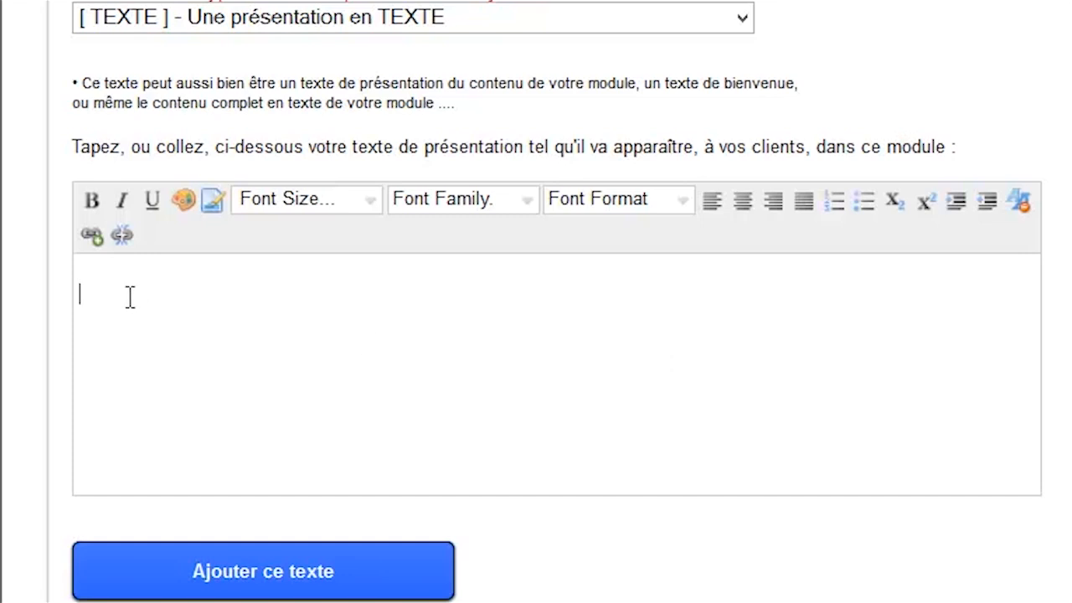
# Type 'Téléchargez le livre que vous venez de commander ci-dessous :', correcting typos along the way.
pyautogui.write('Téléchargez')
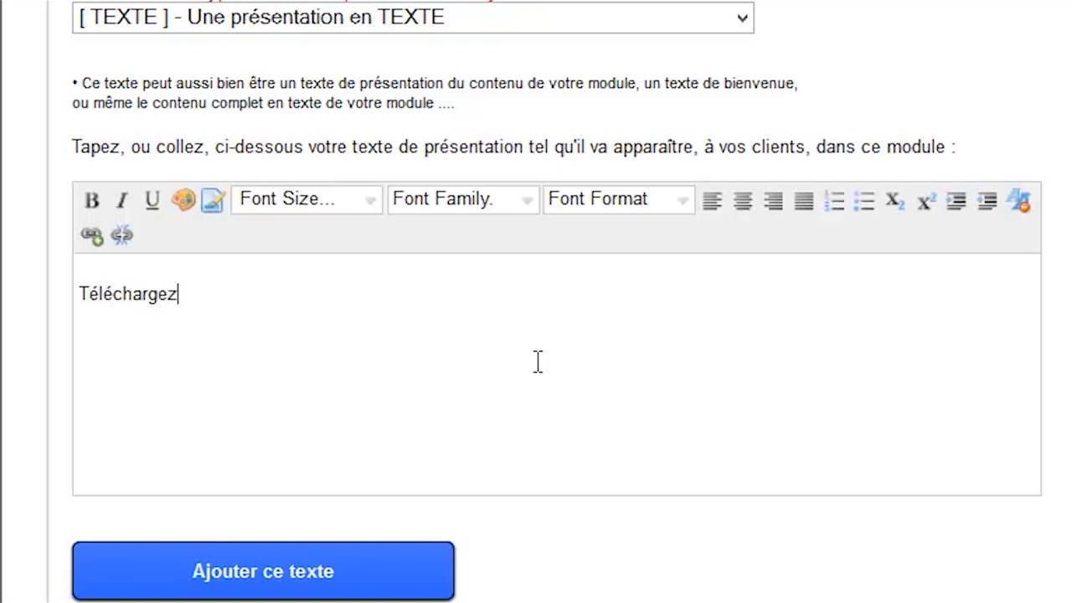
pyautogui.write(' vot')
pyautogui.press('BackSpace')
pyautogui.press('BackSpace')
pyautogui.press('BackSpace')
pyautogui.write('le')
pyautogui.press('BackSpace')
pyautogui.press('BackSpace')
pyautogui.press('BackSpace')
pyautogui.write('z le livre q')
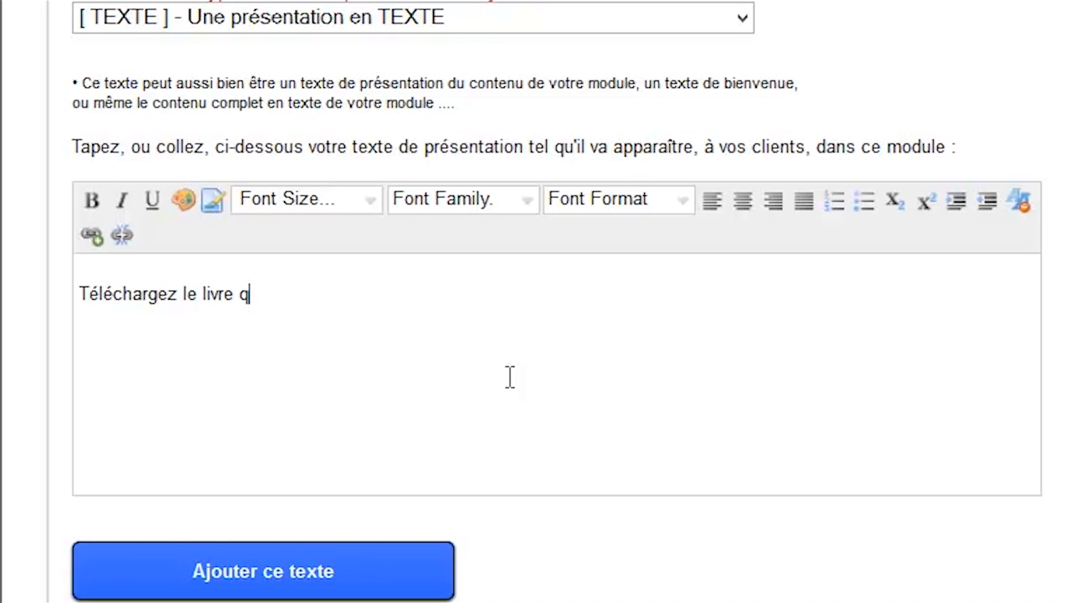
pyautogui.write('ue vous venez')
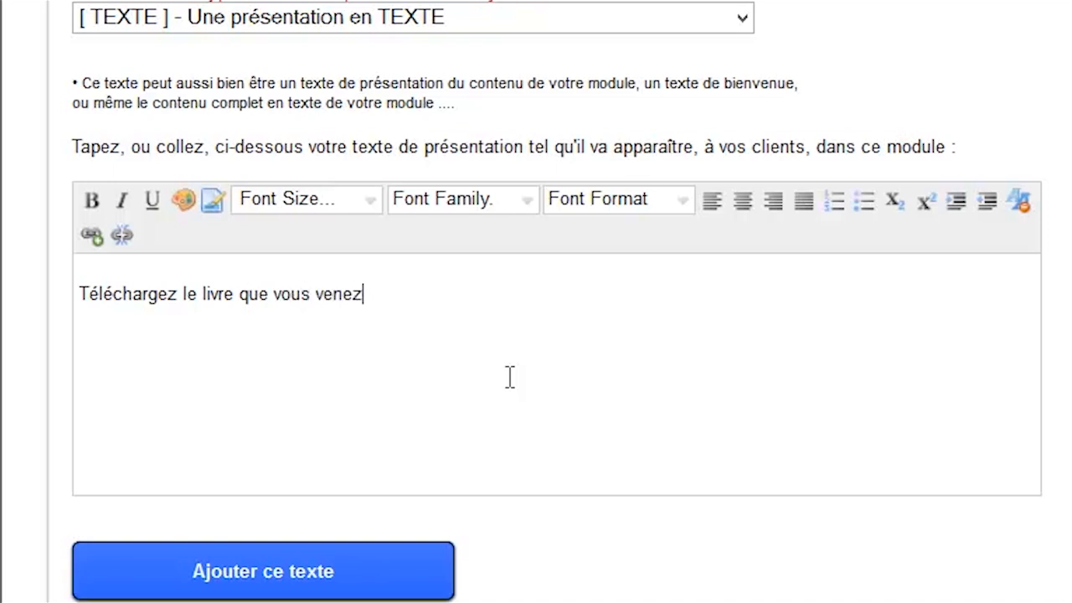
pyautogui.write(' de comma')
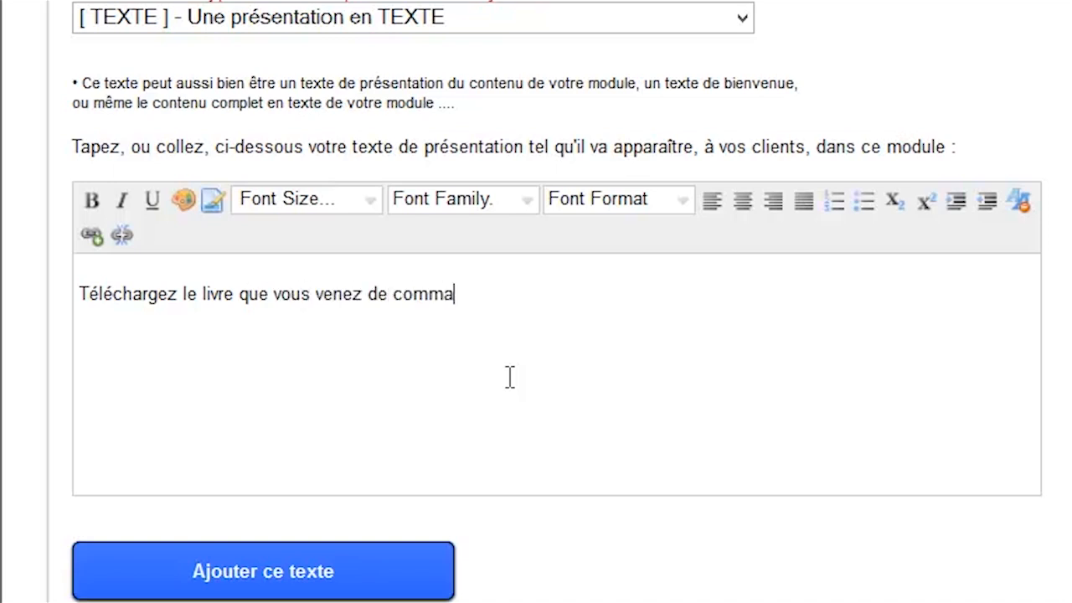
pyautogui.write('nder ci-dessous :')
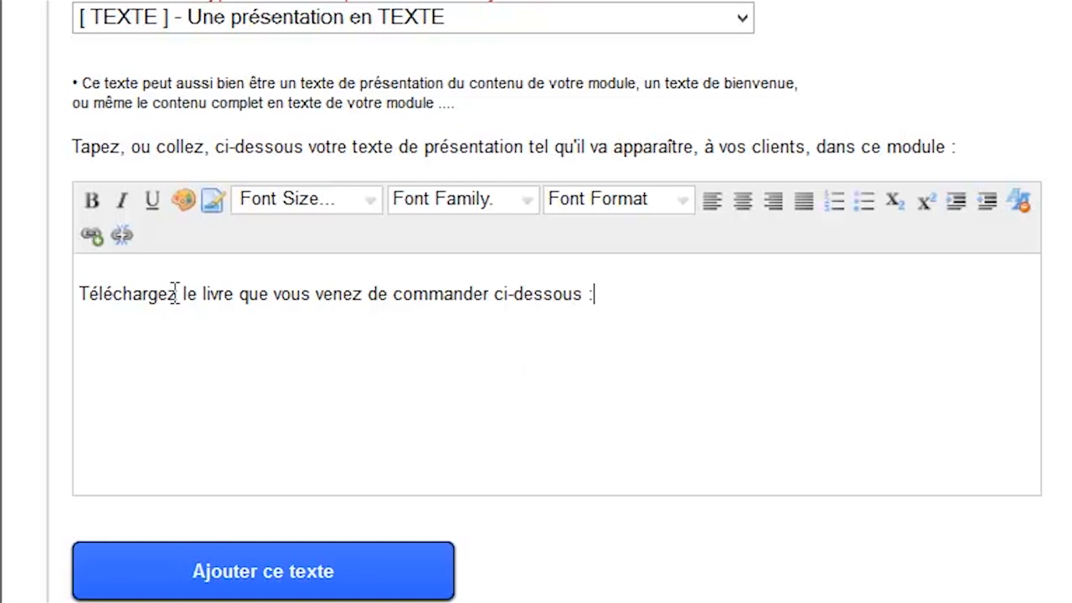
# Make 'Téléchargez' bold and colour the word 'livre' dark red.
pyautogui.doubleClick(163, 295)
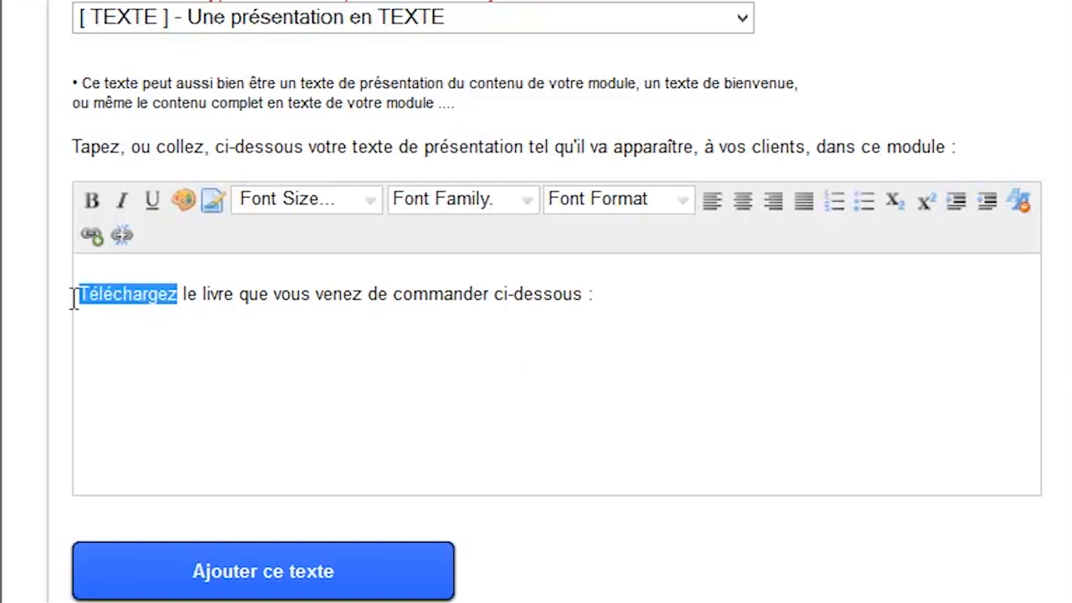
pyautogui.click(92, 205)
pyautogui.click(292, 317)
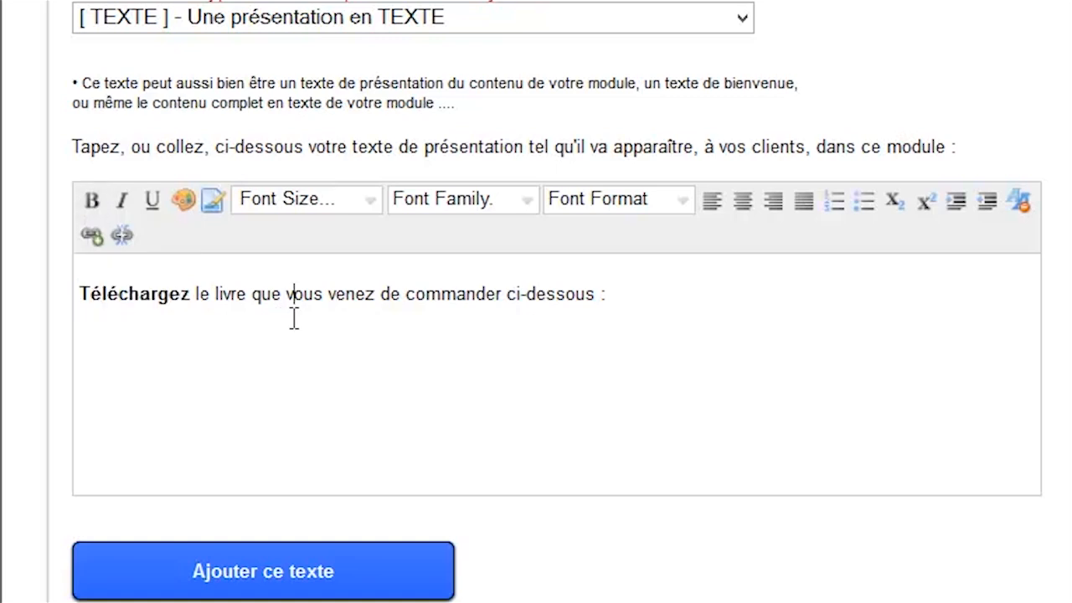
pyautogui.moveTo(248, 295); pyautogui.dragTo(215, 294)
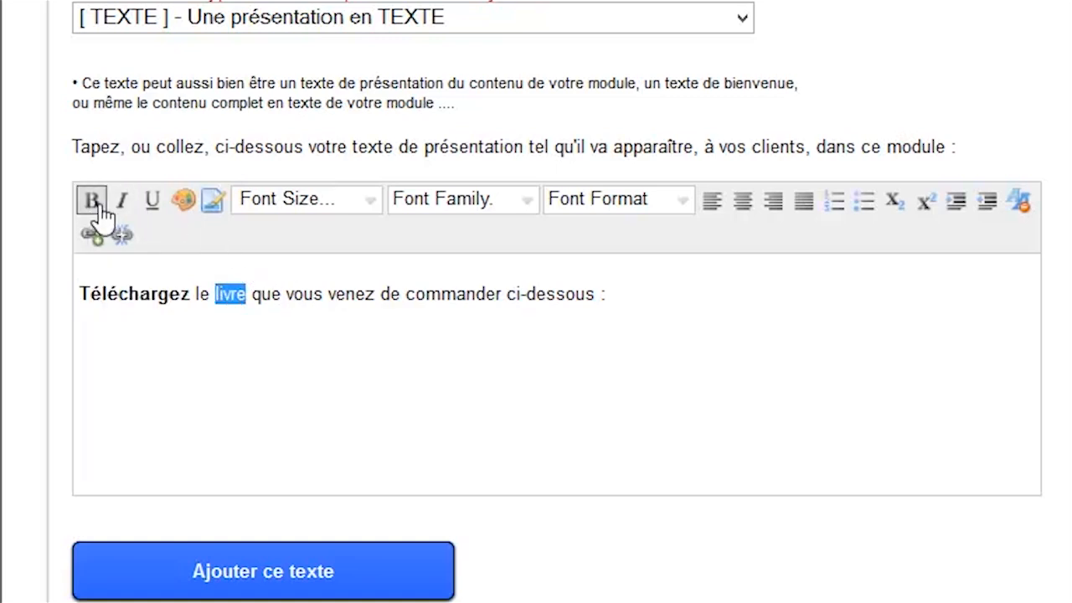
pyautogui.click(183, 202)
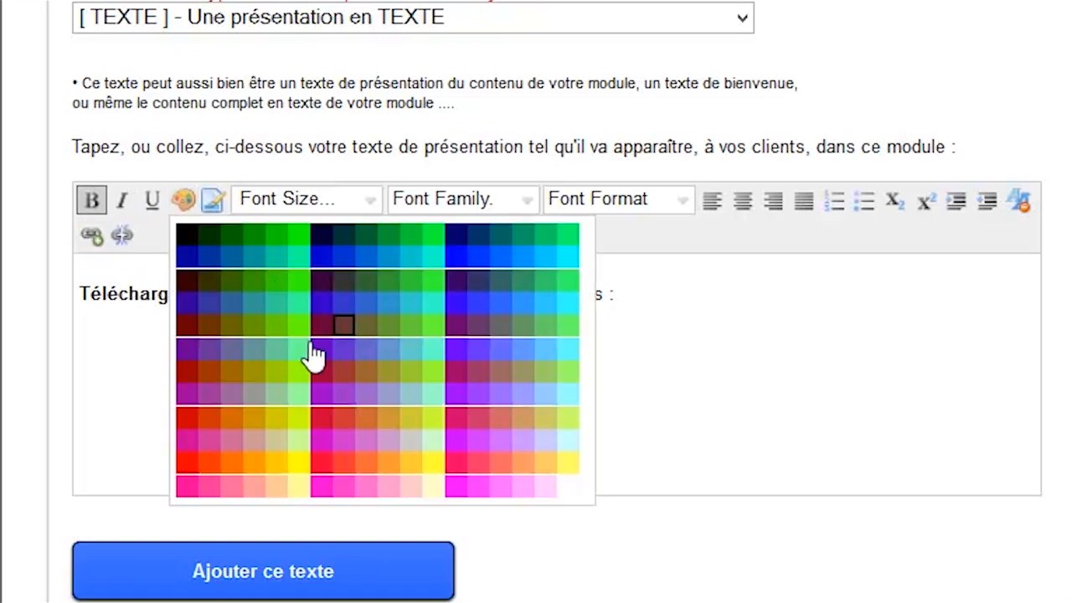
pyautogui.click(190, 369)
# Bold 'ci-dessous :', centre the line, and add the text to the module.
pyautogui.click(594, 402)
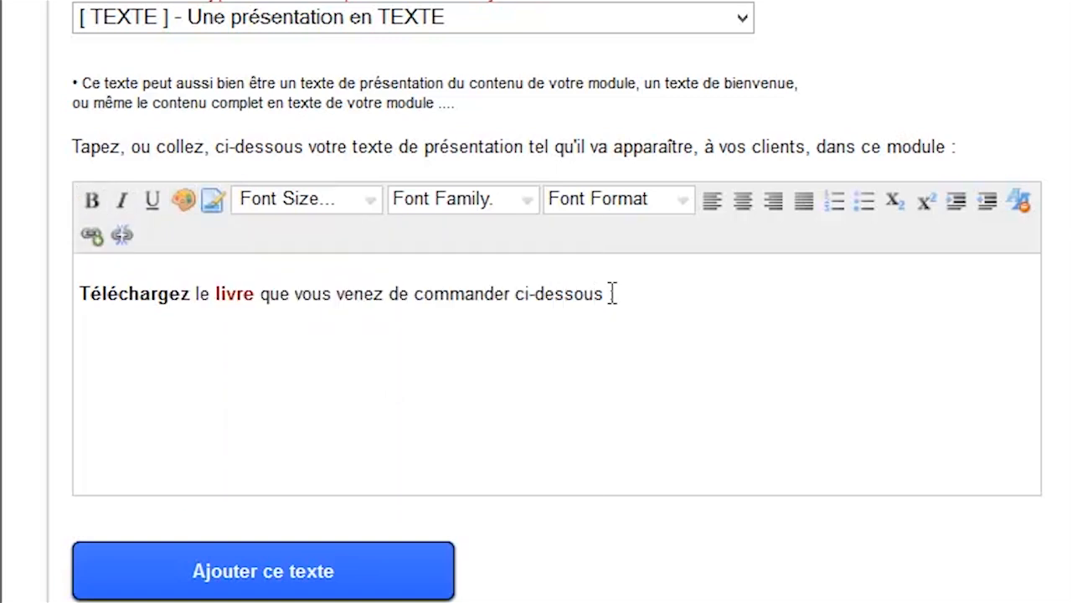
pyautogui.write(':')
pyautogui.moveTo(618, 295); pyautogui.dragTo(520, 298)
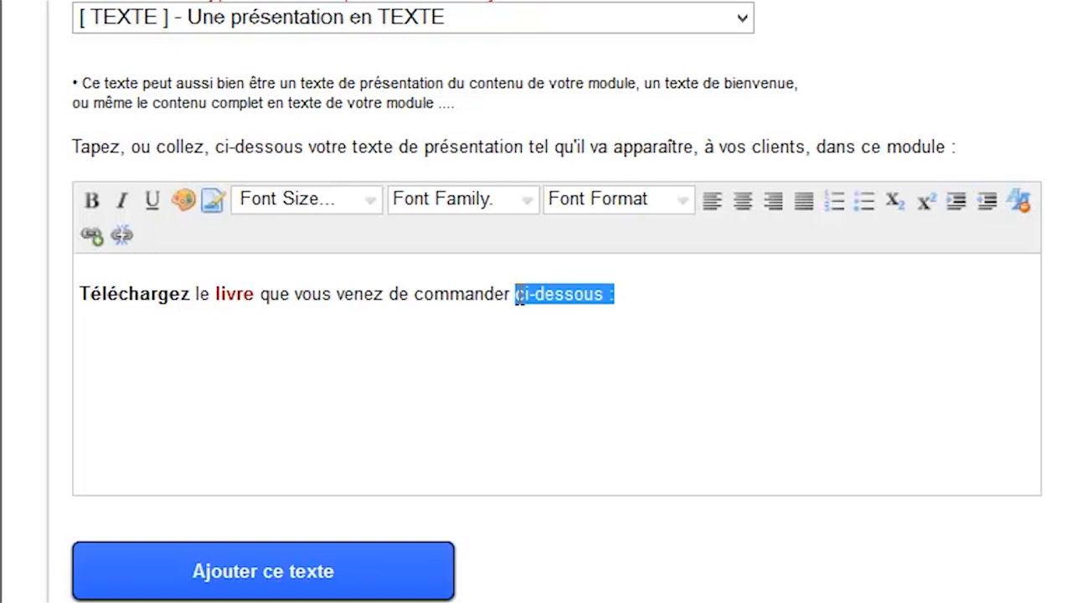
pyautogui.click(91, 200)
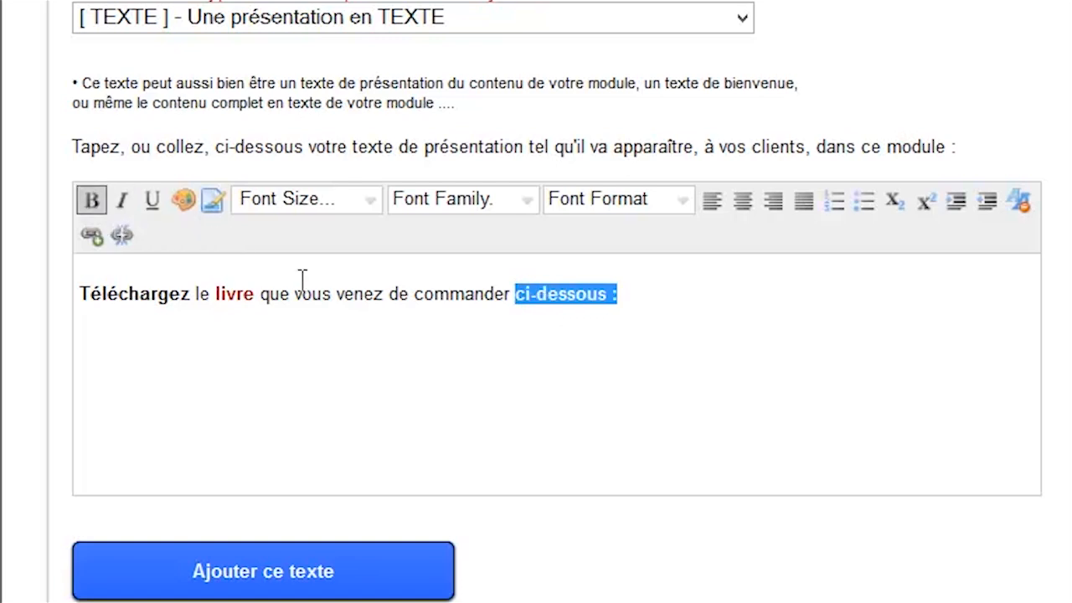
pyautogui.click(626, 293)
pyautogui.click(743, 201)
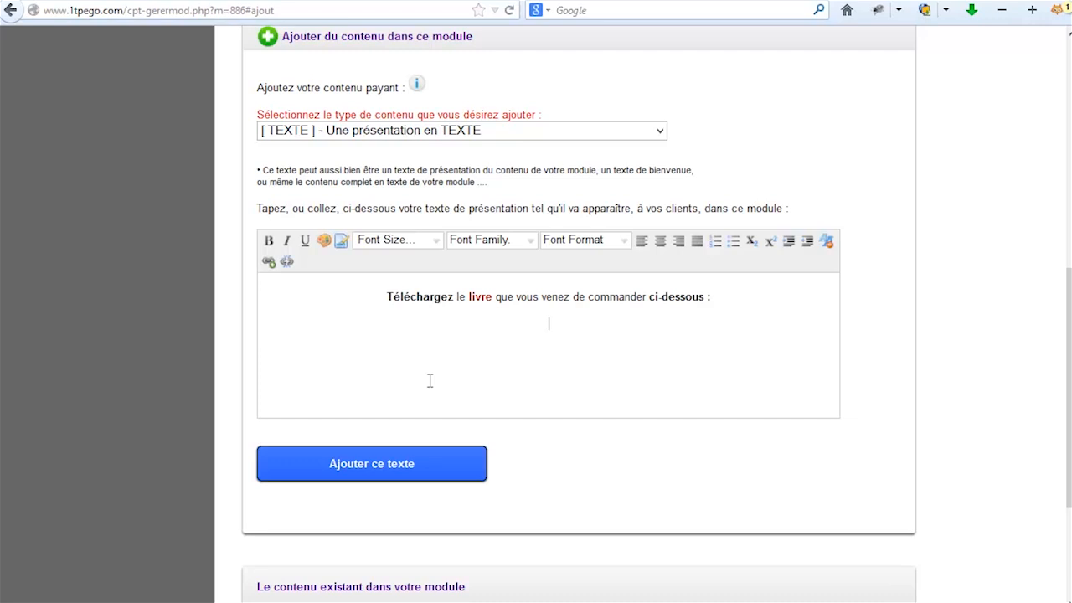
pyautogui.click(363, 469)
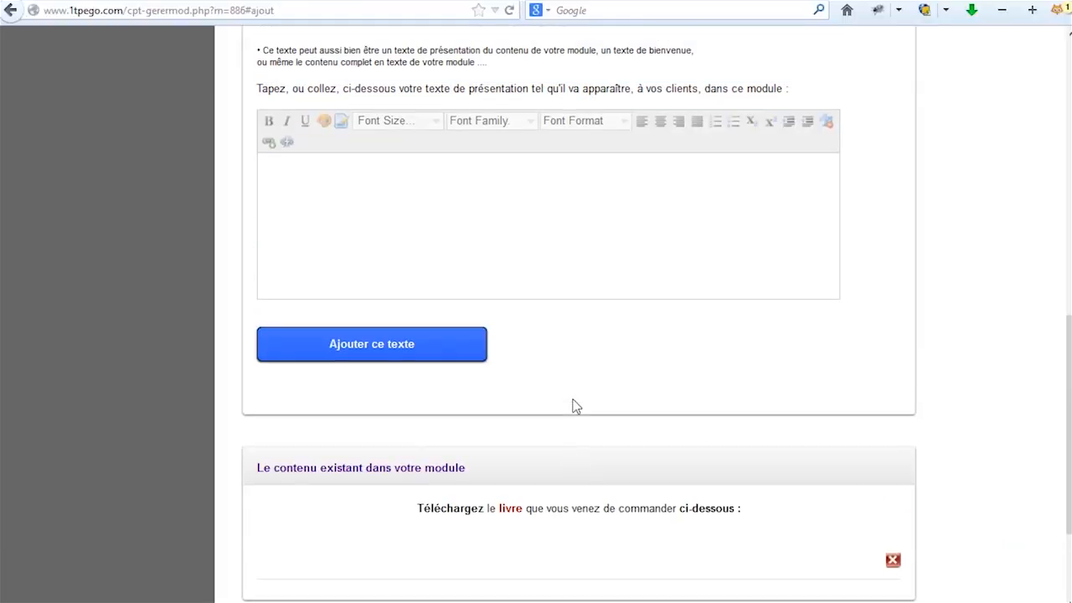
pyautogui.scroll(3, 524, 222)
# Add a '[ PDF ] - Un document Pdf' item to the module by uploading 59secretstemps.pdf.
pyautogui.click(385, 126)
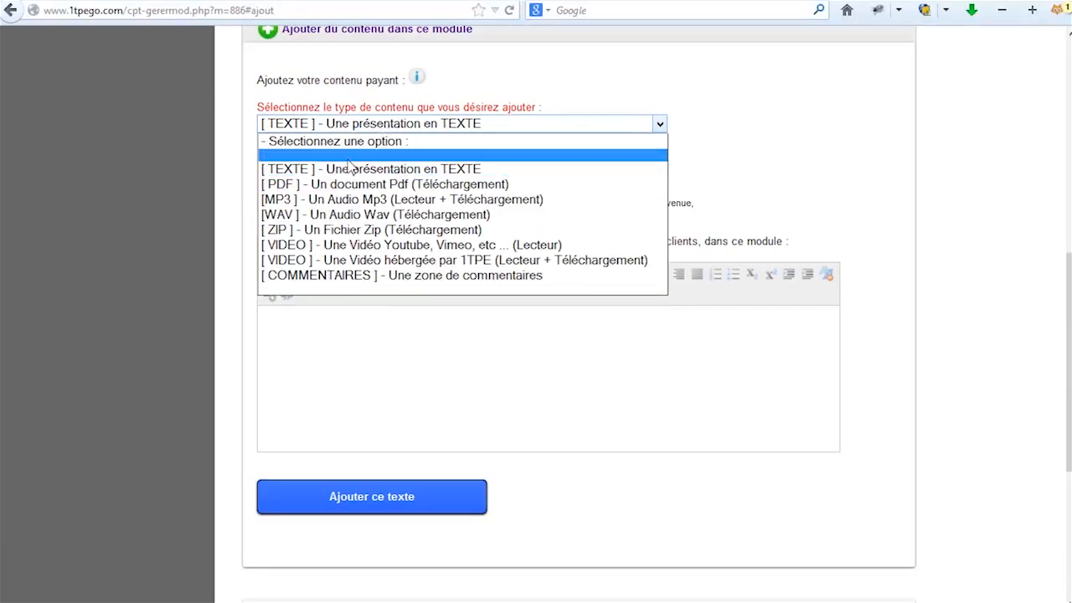
pyautogui.click(344, 184)
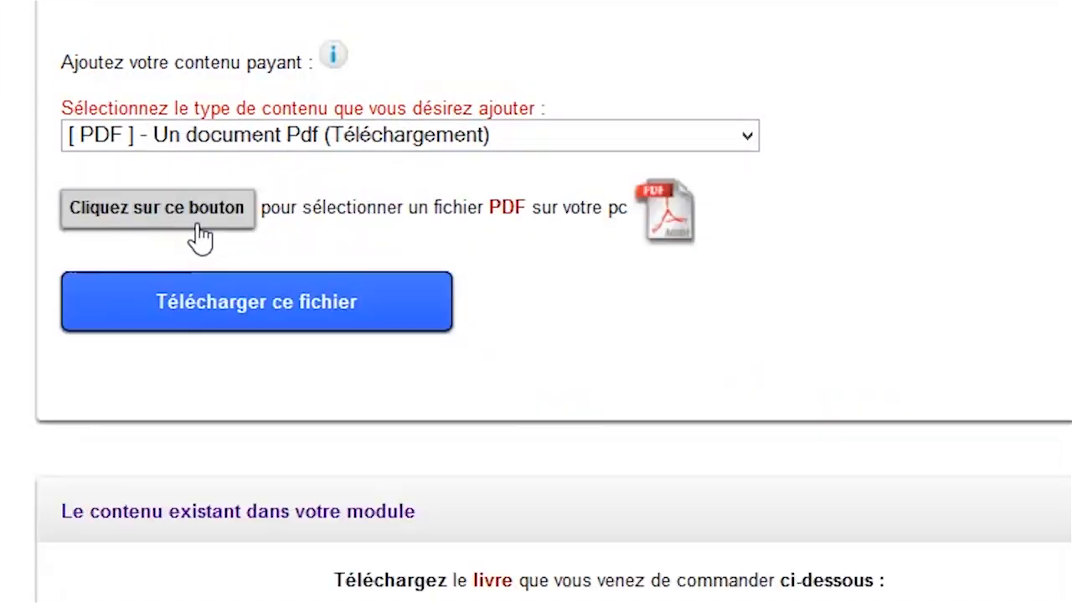
pyautogui.click(199, 225)
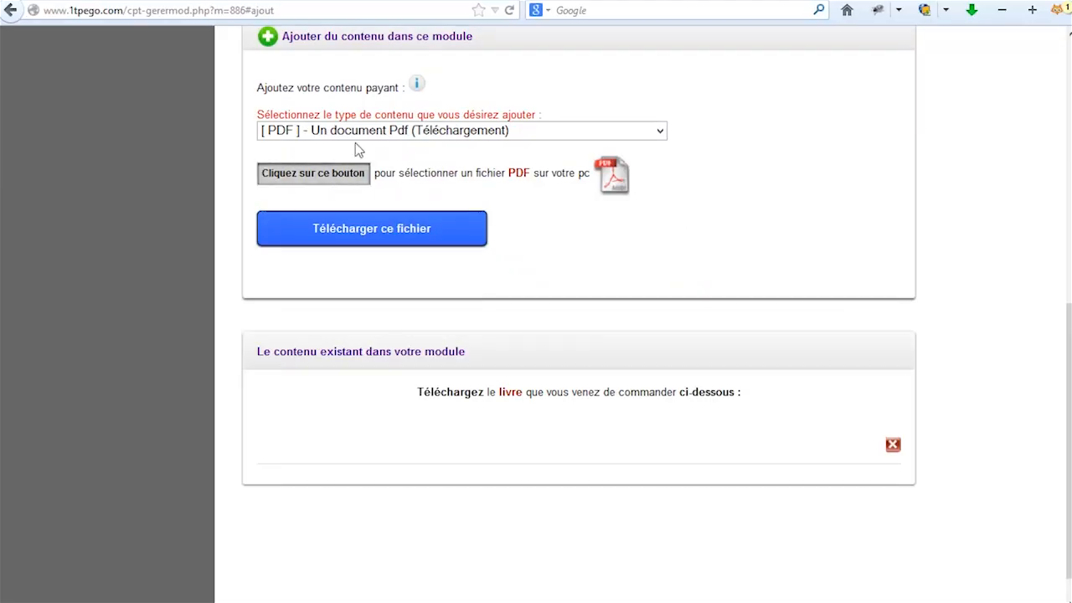
pyautogui.click(314, 176)
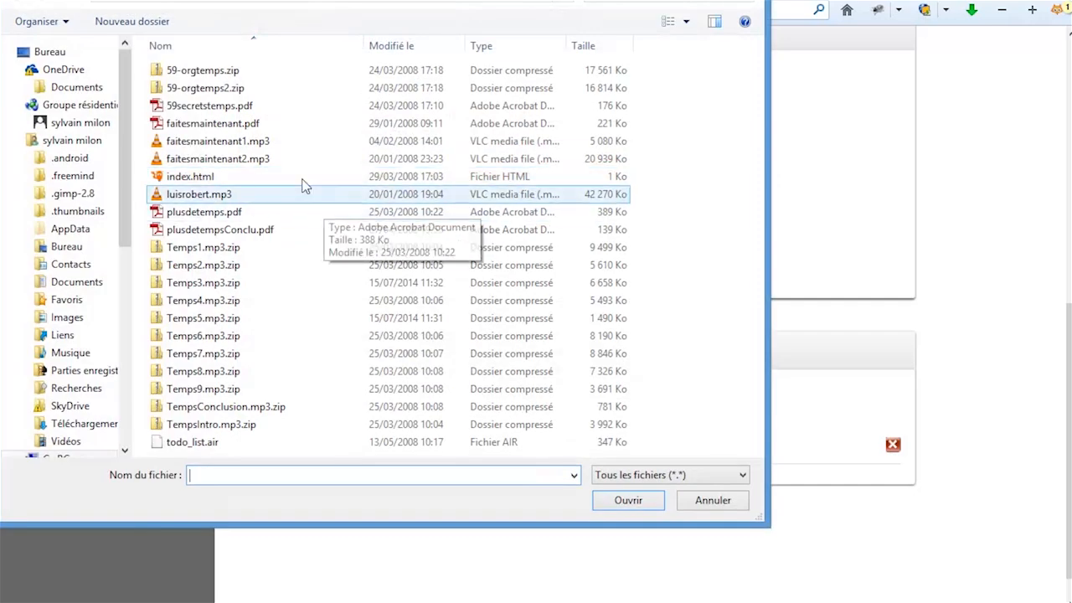
pyautogui.doubleClick(192, 107)
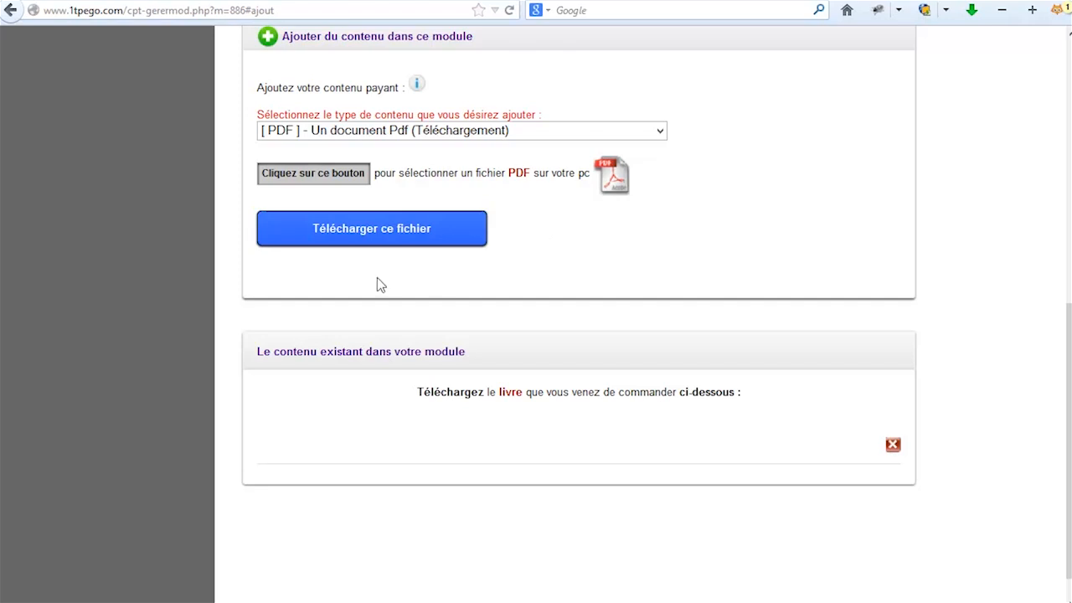
pyautogui.click(360, 238)
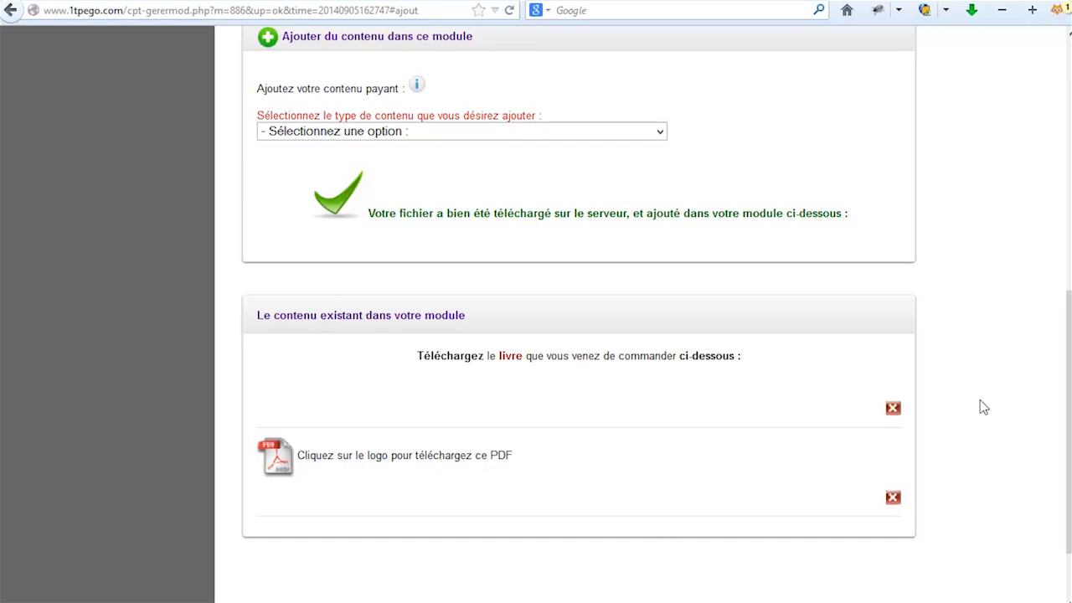
pyautogui.scroll(6, 978, 413)
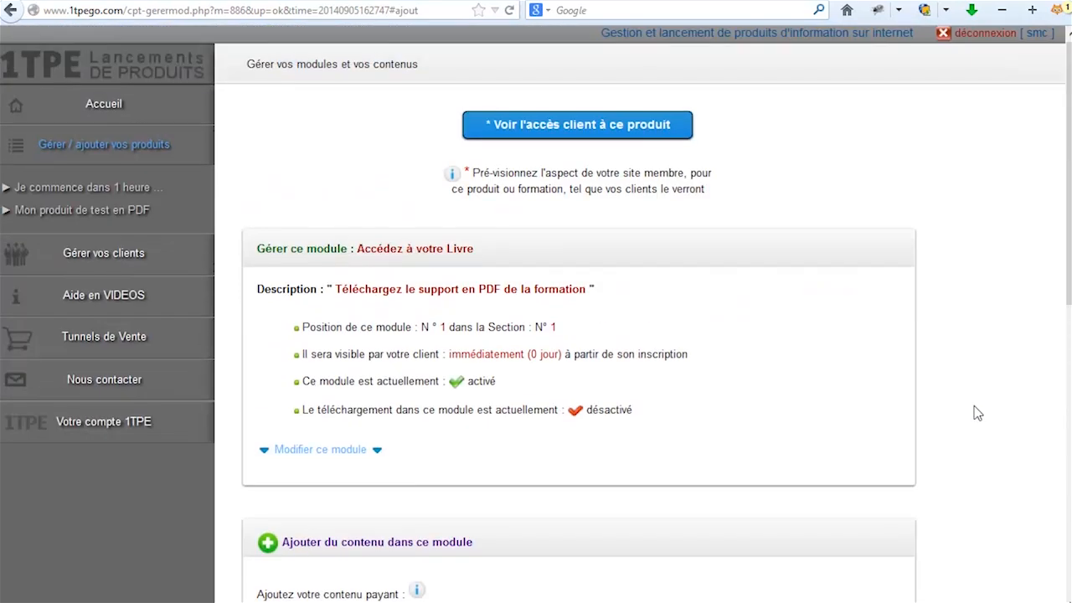
pyautogui.click(569, 138)
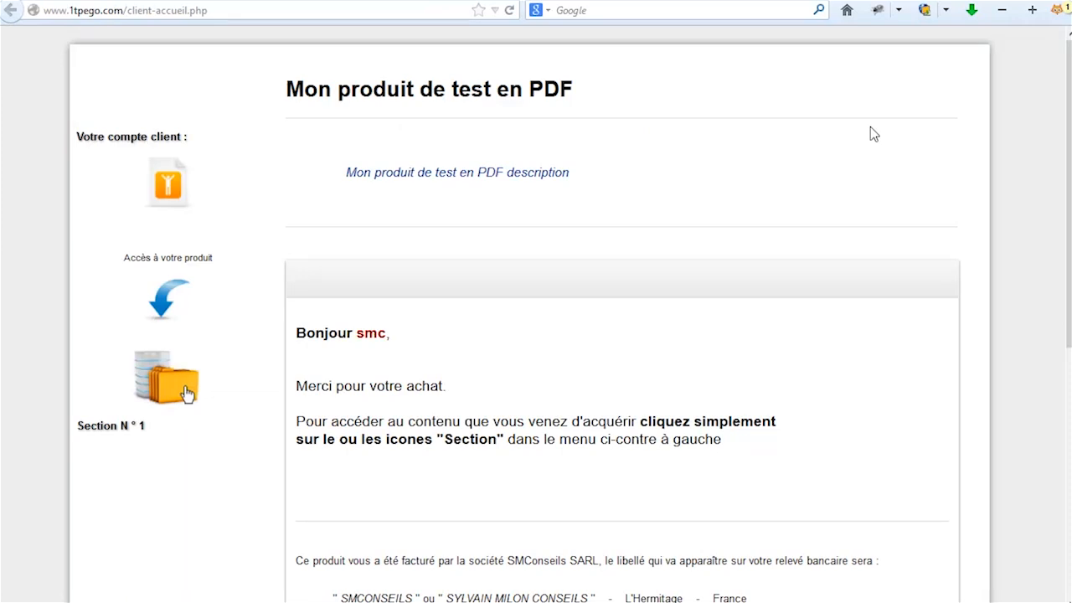
pyautogui.scroll(-5, 877, 139)
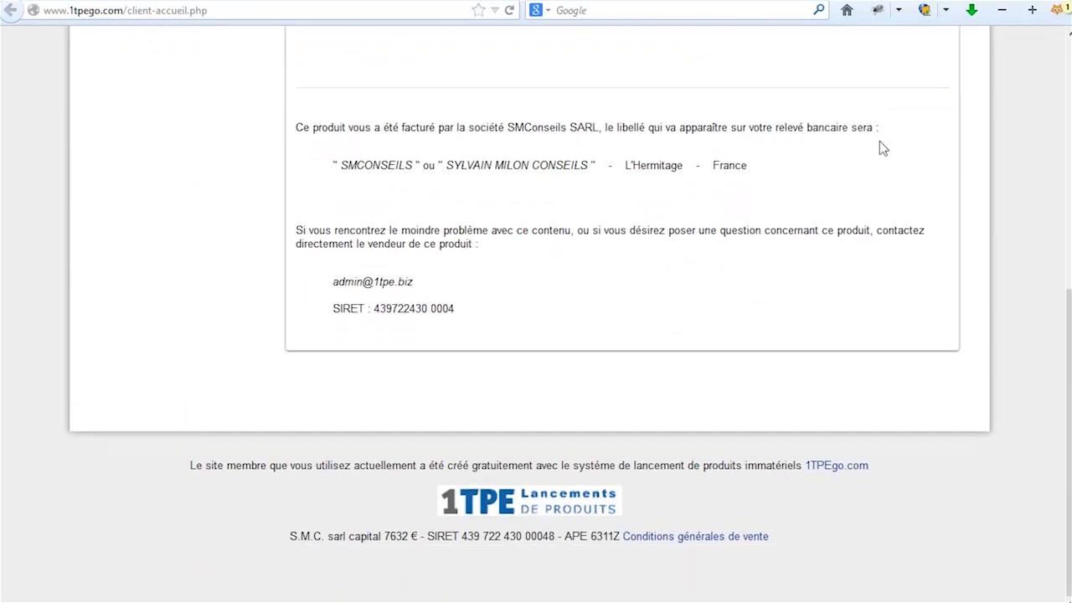
pyautogui.scroll(5, 881, 146)
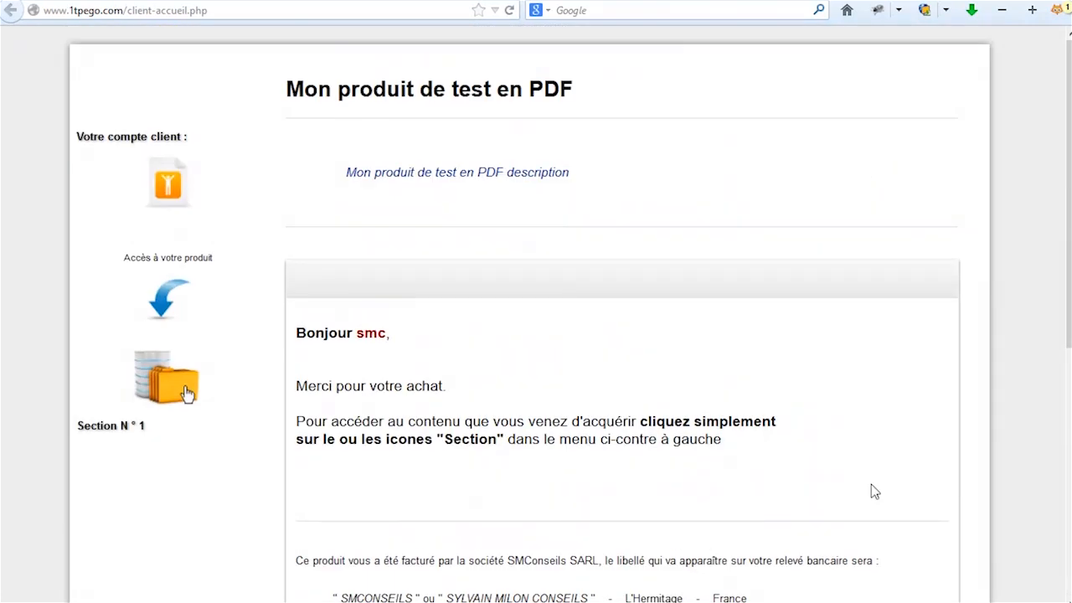
pyautogui.scroll(-1, 891, 456)
pyautogui.scroll(1, 884, 455)
pyautogui.click(184, 390)
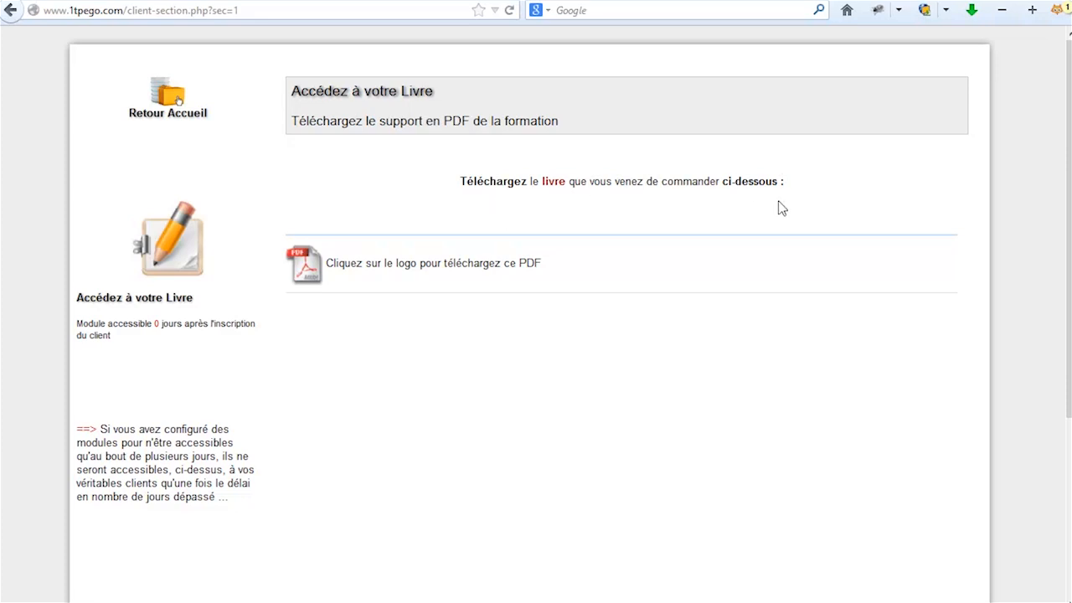
pyautogui.click(315, 275)
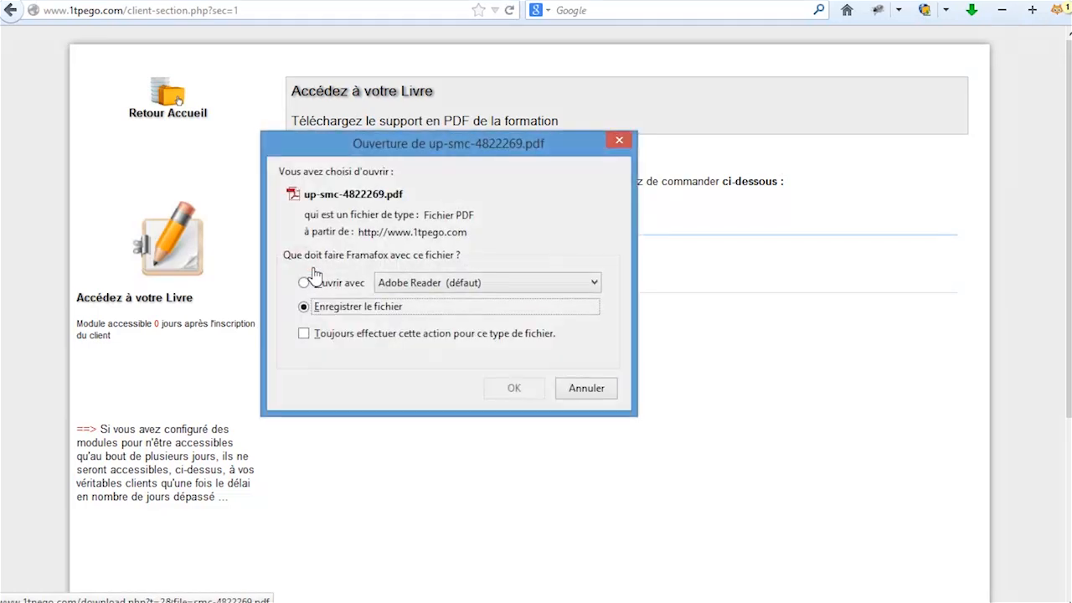
pyautogui.click(596, 398)
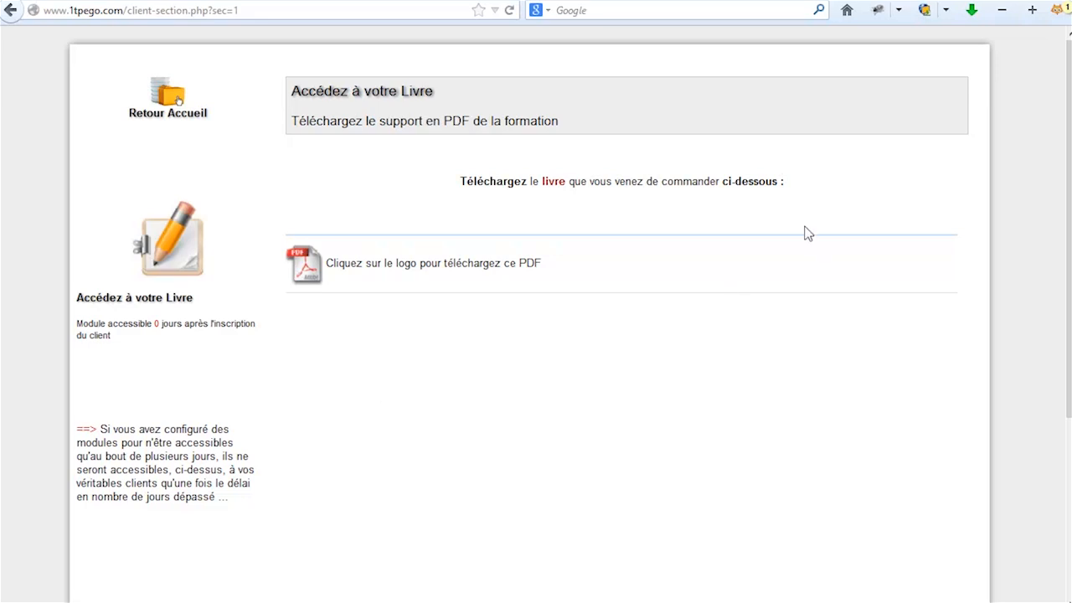
pyautogui.hotkey('ctrl', 'w')
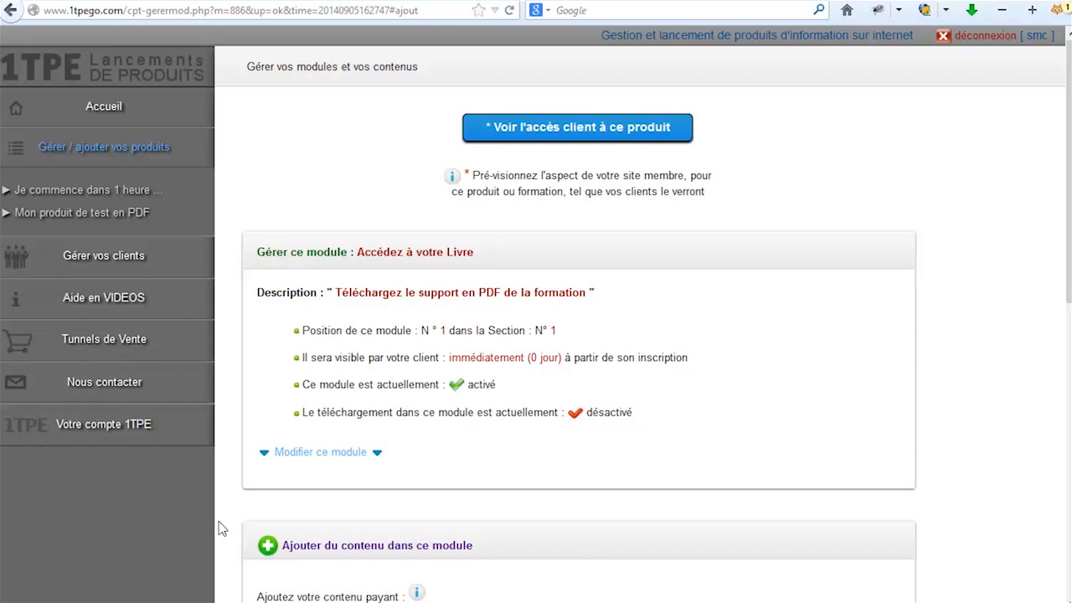
# Start a new sales tunnel for the product 'Mon produit de test en PDF'.
pyautogui.click(110, 348)
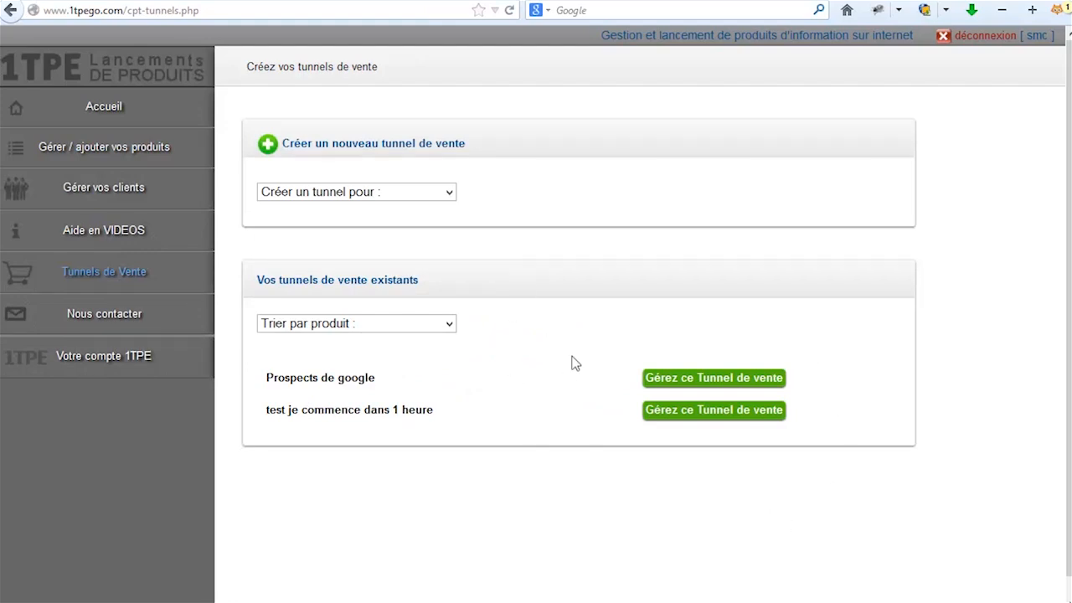
pyautogui.click(373, 194)
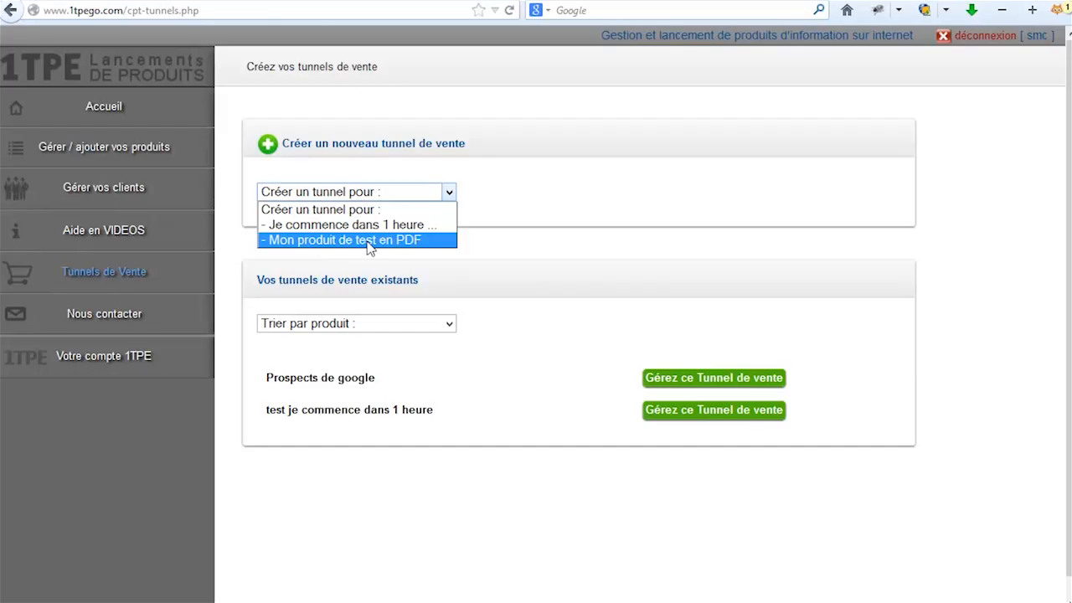
pyautogui.click(263, 203)
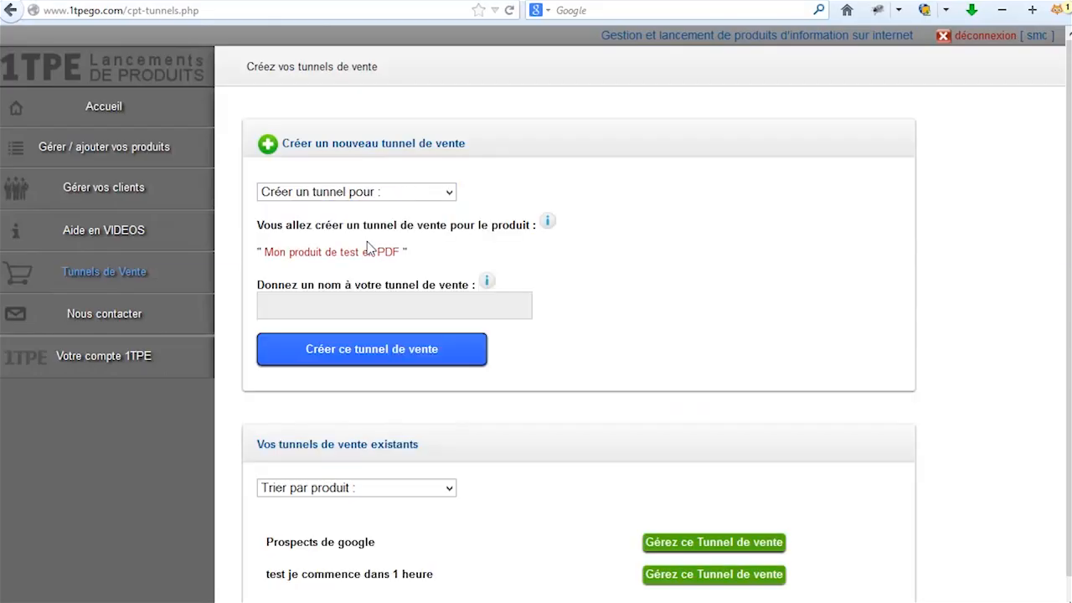
# Name the tunnel 'Prospects de google' and create it.
pyautogui.click(342, 307)
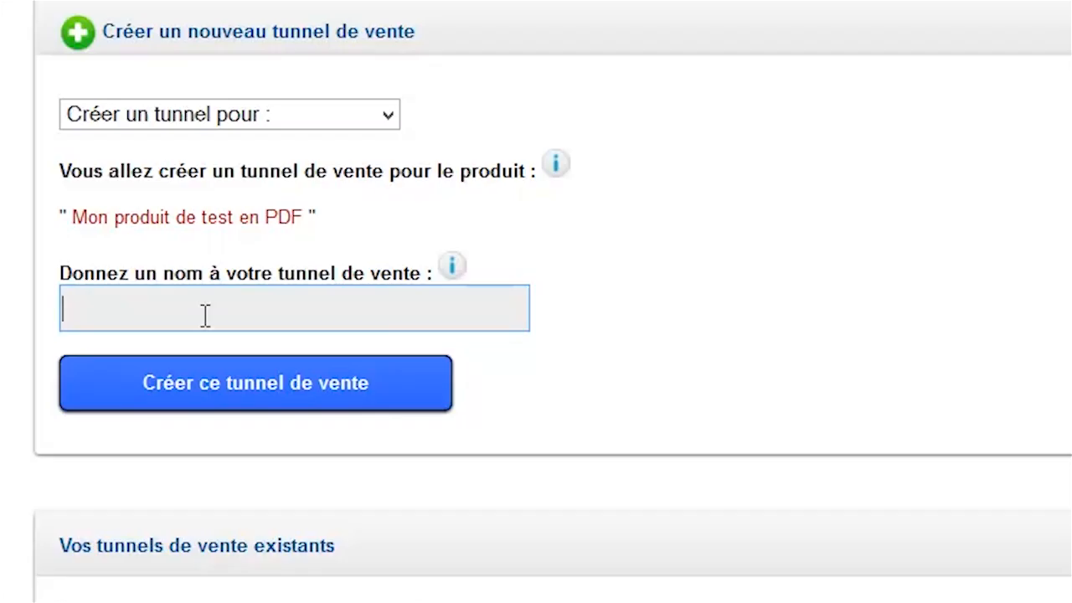
pyautogui.write('Prospe')
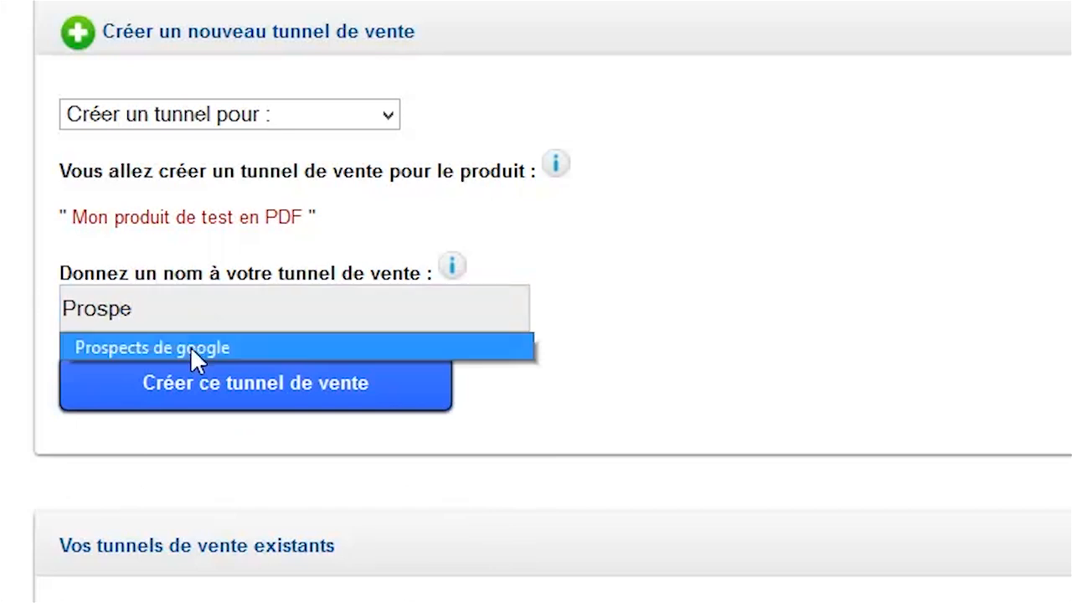
pyautogui.click(190, 347)
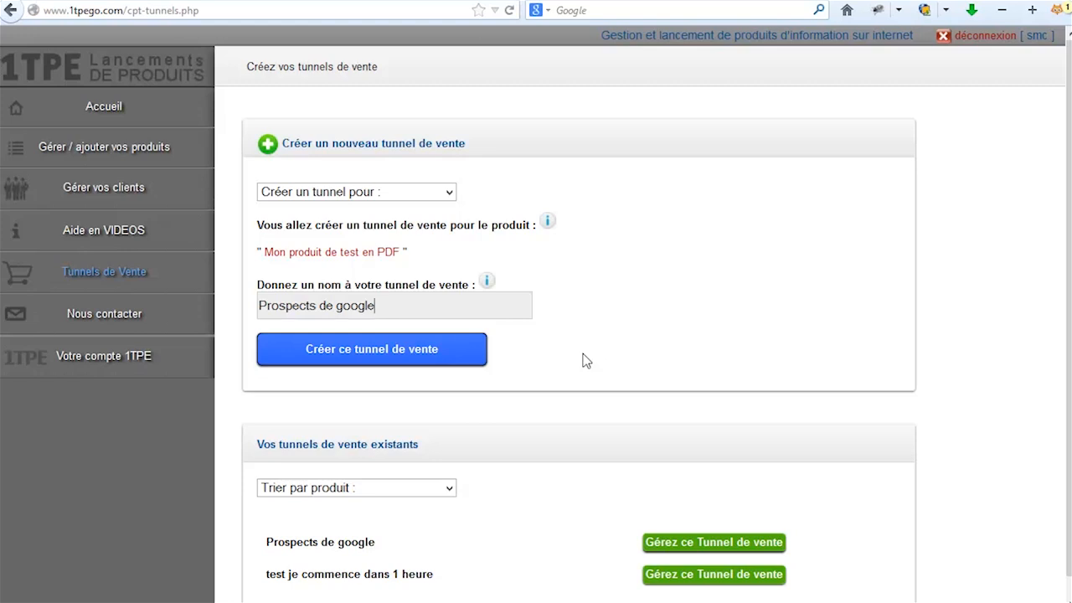
pyautogui.click(364, 355)
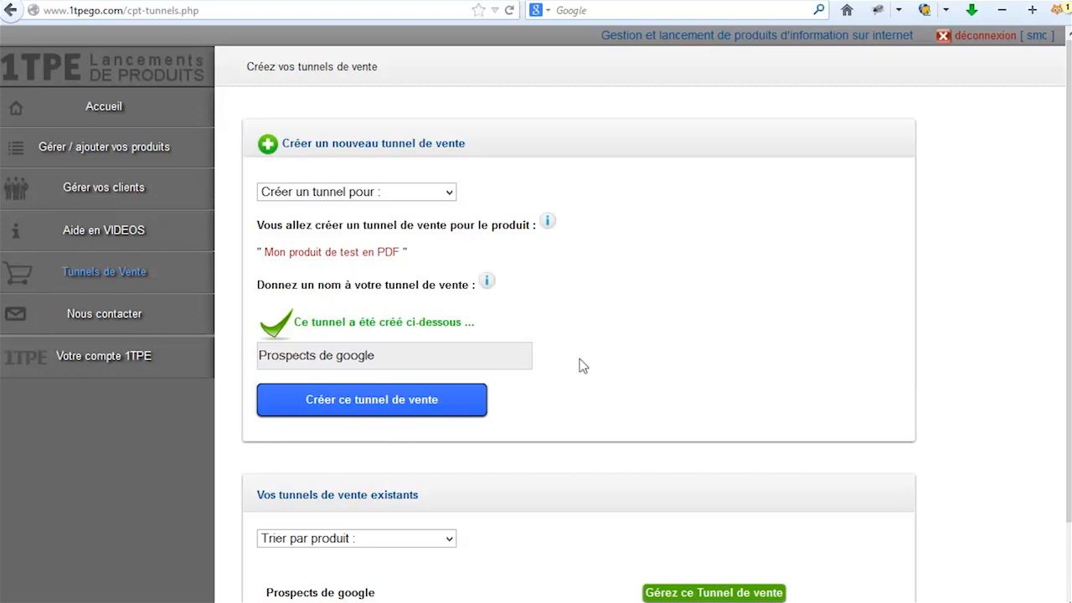
pyautogui.scroll(-2, 679, 362)
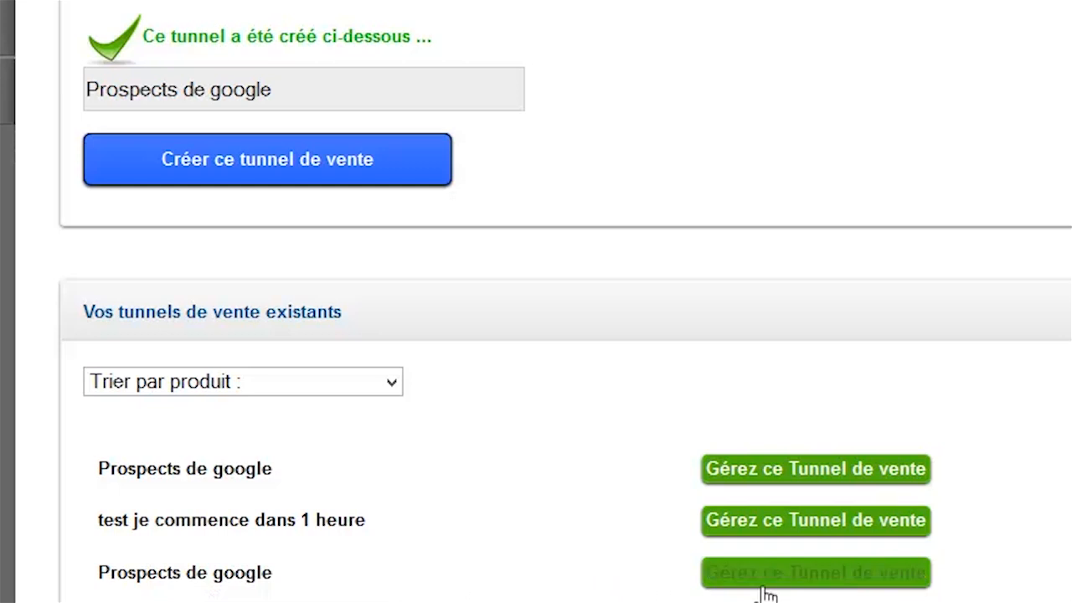
# Open the 'Prospects de google' tunnel's management page and scroll to Créer une nouvelle page.
pyautogui.click(847, 579)
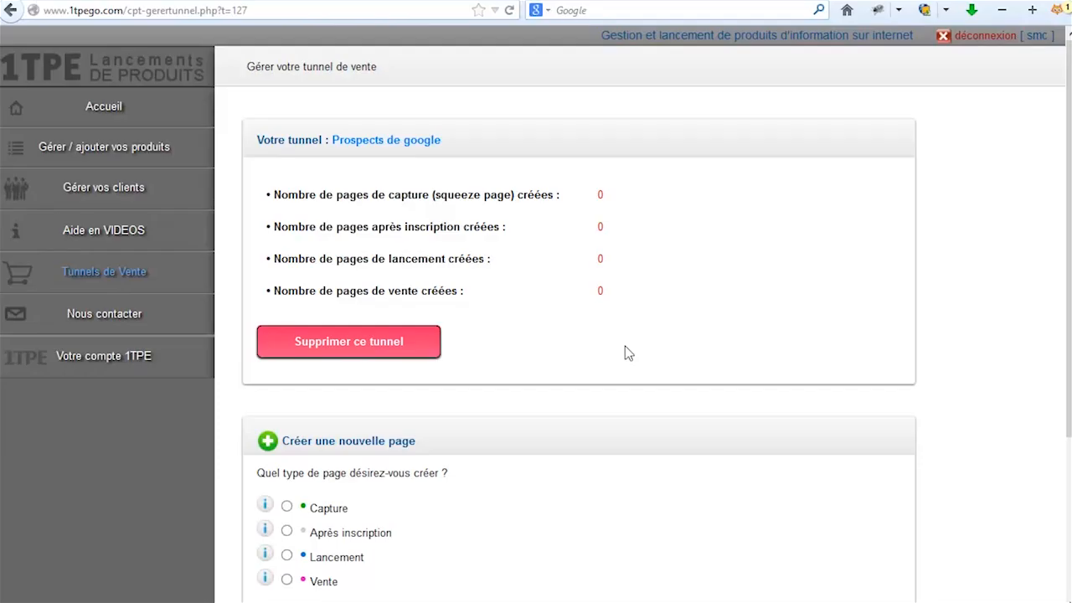
pyautogui.scroll(-3, 920, 463)
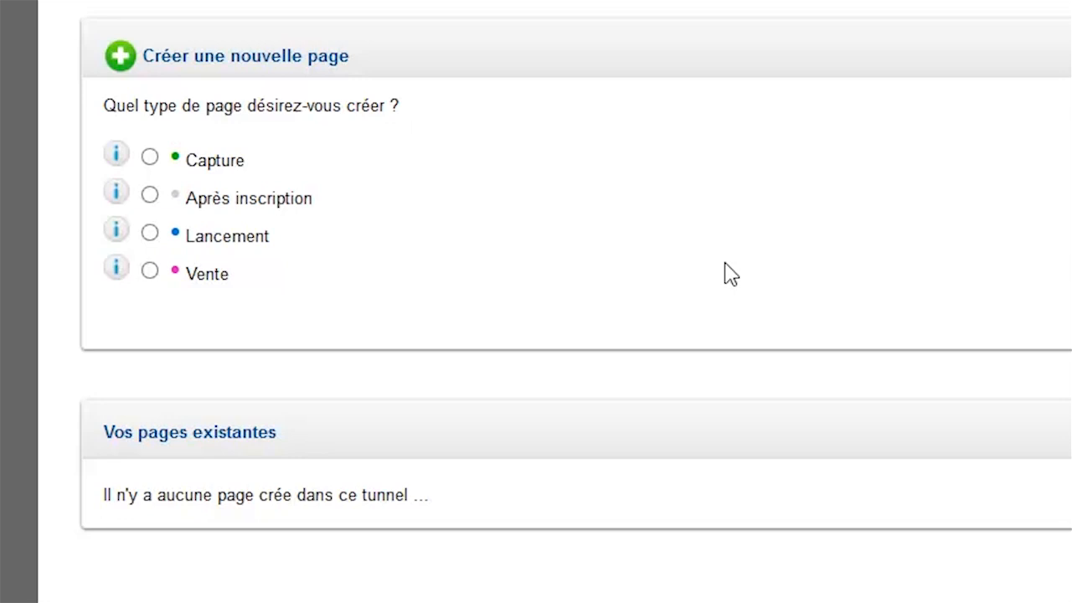
# Choose the Capture page type and enter the name 'notre nouveau produit de test à nous'.
pyautogui.click(148, 157)
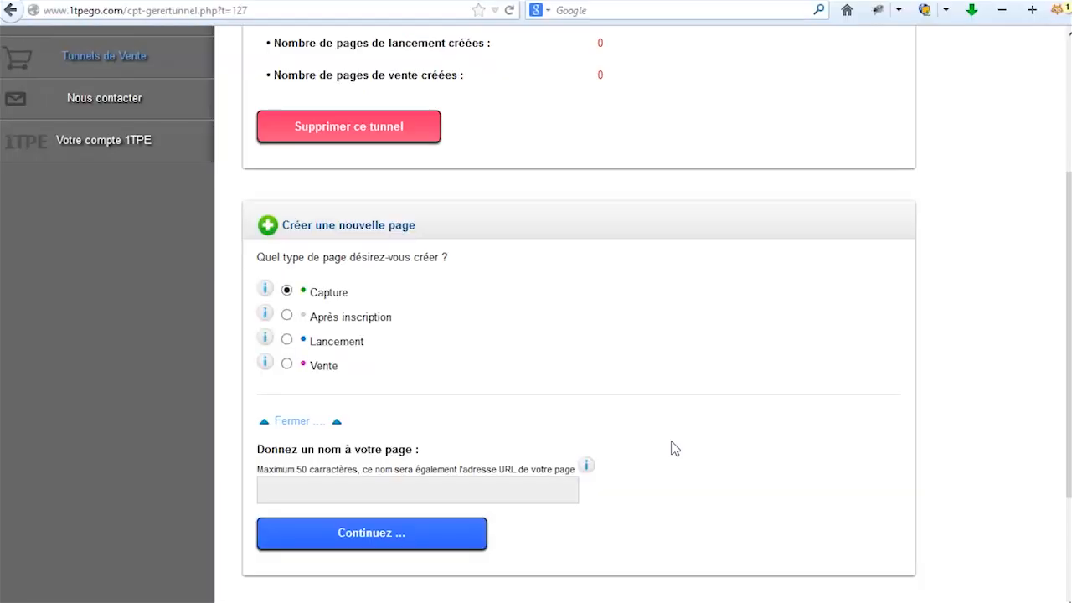
pyautogui.scroll(-2, 753, 404)
pyautogui.click(297, 390)
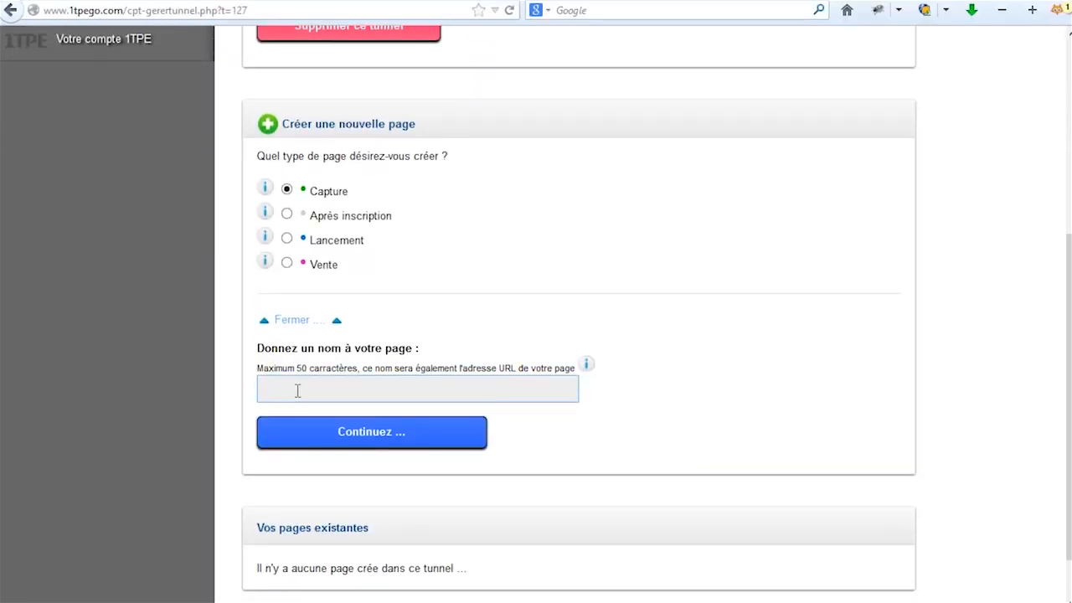
pyautogui.click(617, 332)
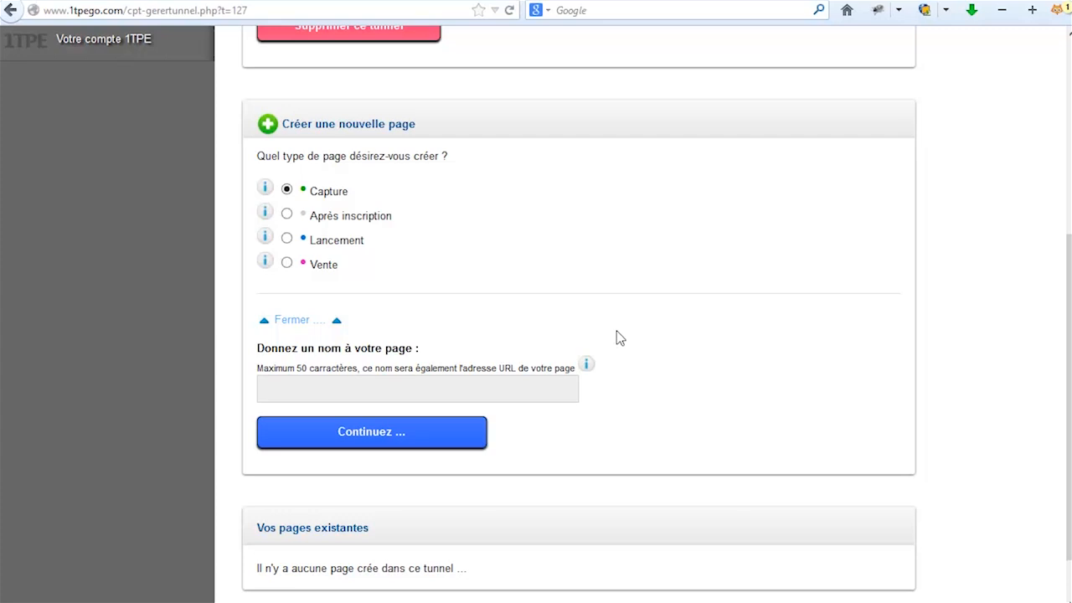
pyautogui.write('notre ')
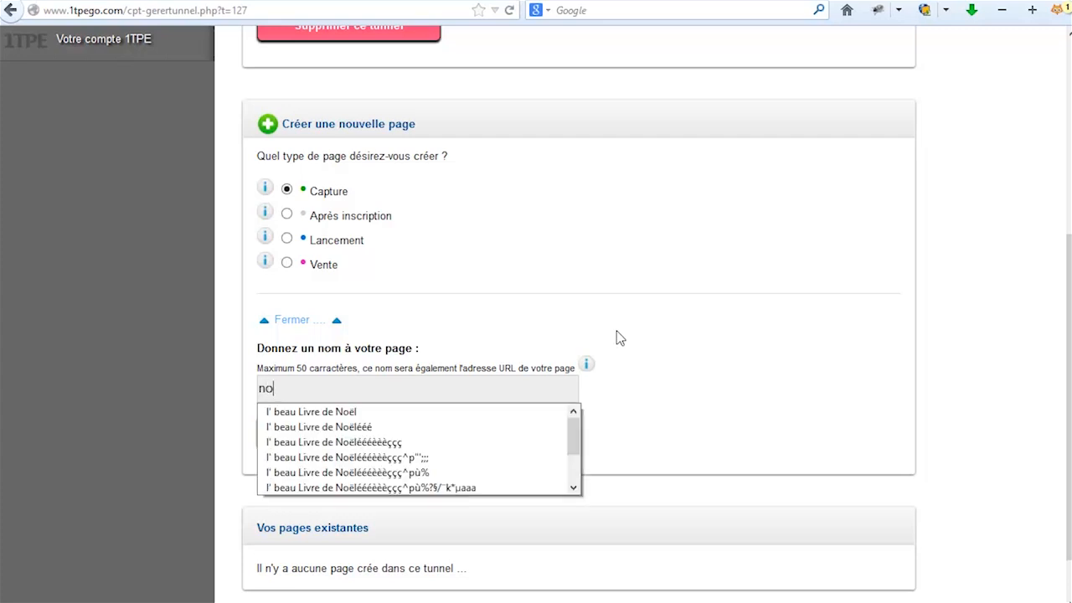
pyautogui.write('nou')
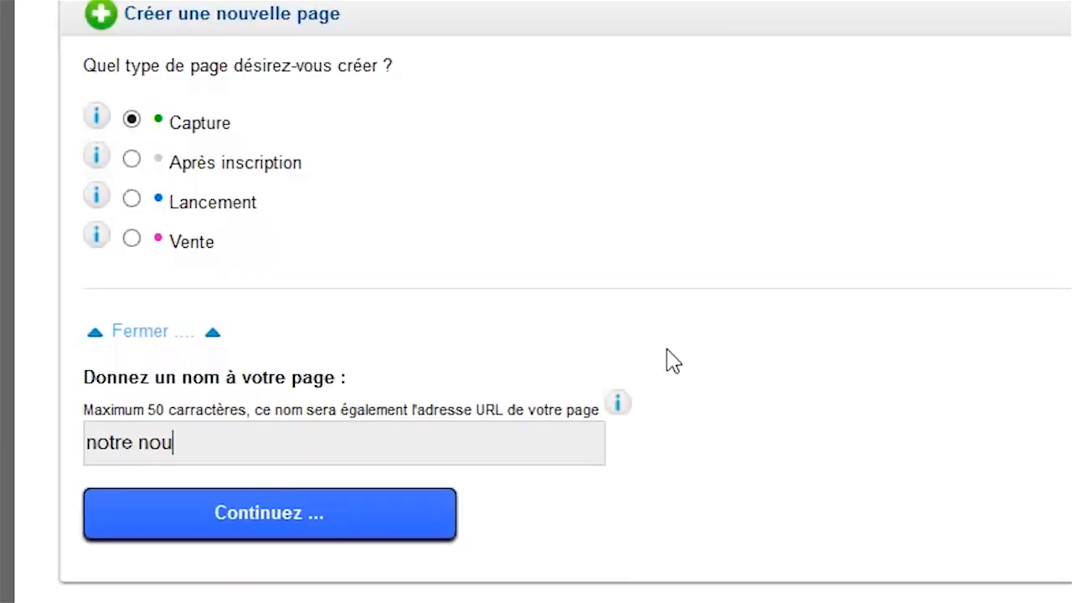
pyautogui.write('veau pr')
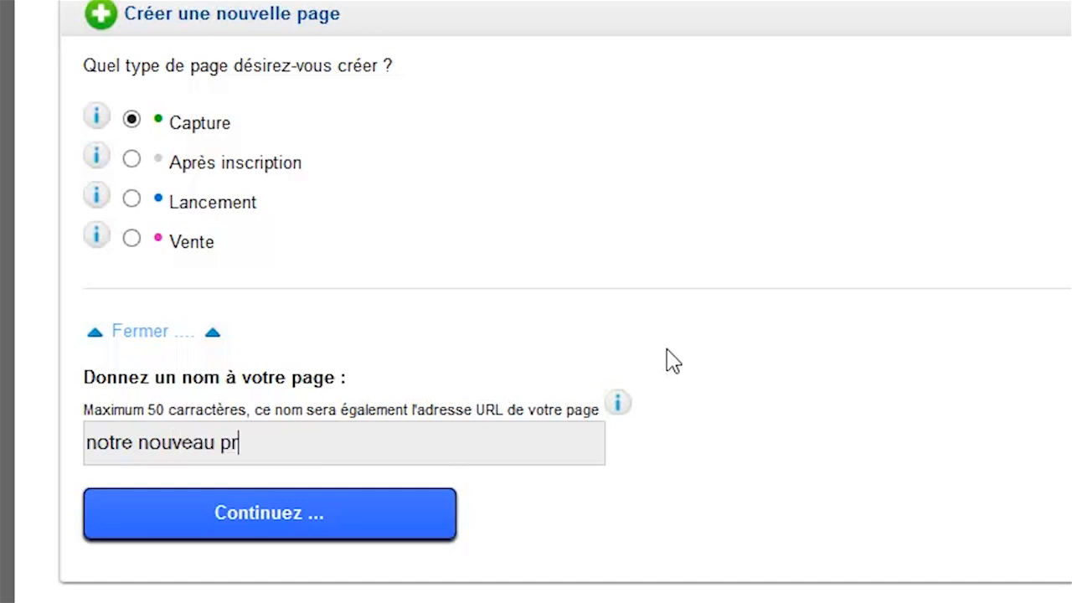
pyautogui.write('oduit de')
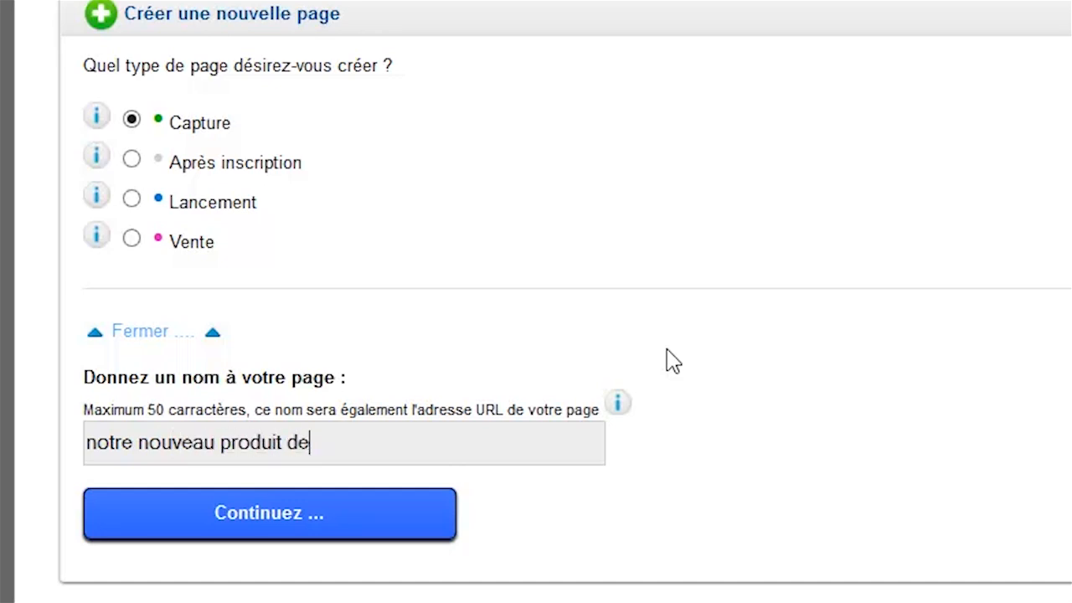
pyautogui.write(' test')
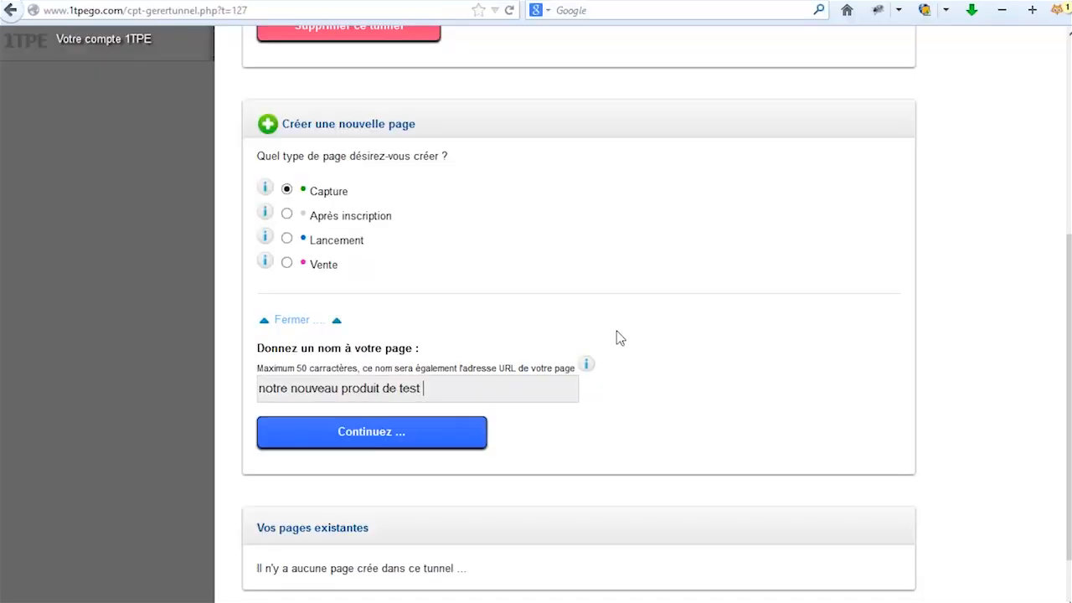
pyautogui.write(' à nous')
# Capitalise the page name's first letter so it reads 'Notre nouveau produit de test à nous'.
pyautogui.click(587, 364)
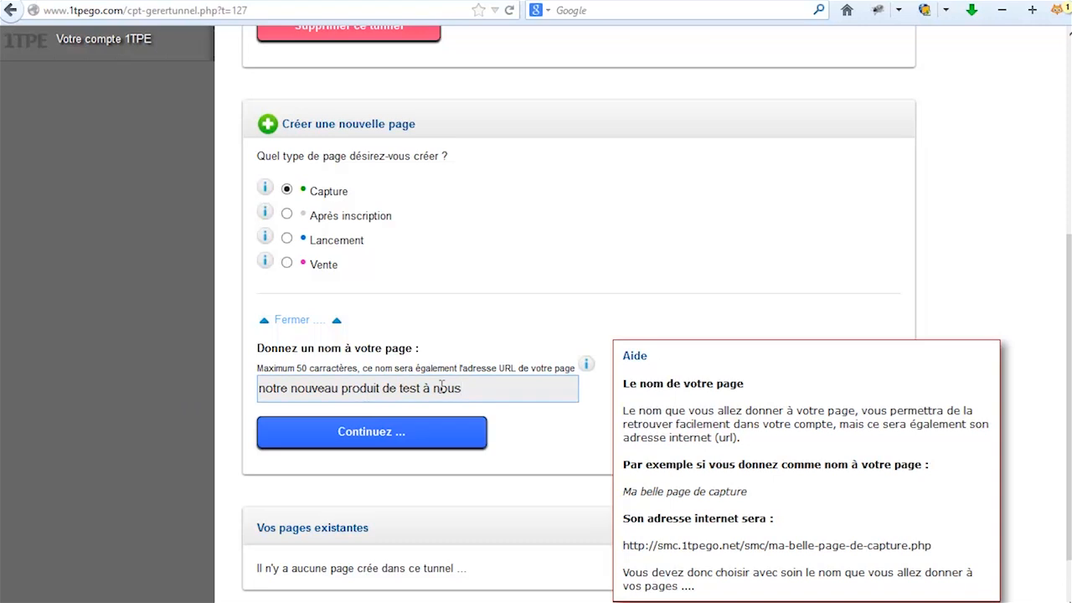
pyautogui.click(249, 407)
pyautogui.click(433, 389)
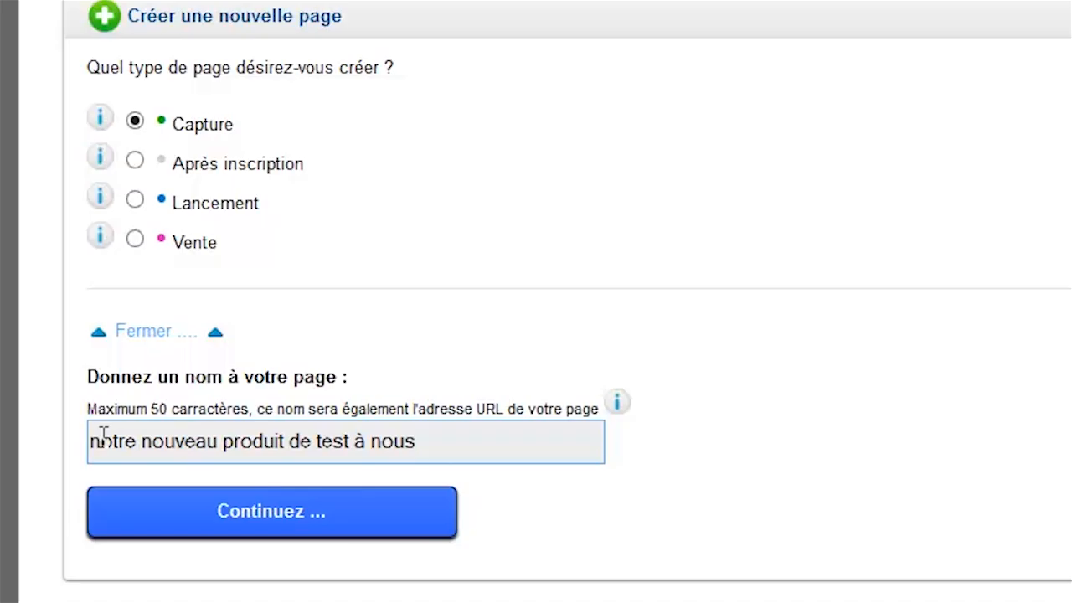
pyautogui.moveTo(266, 388); pyautogui.dragTo(247, 386)
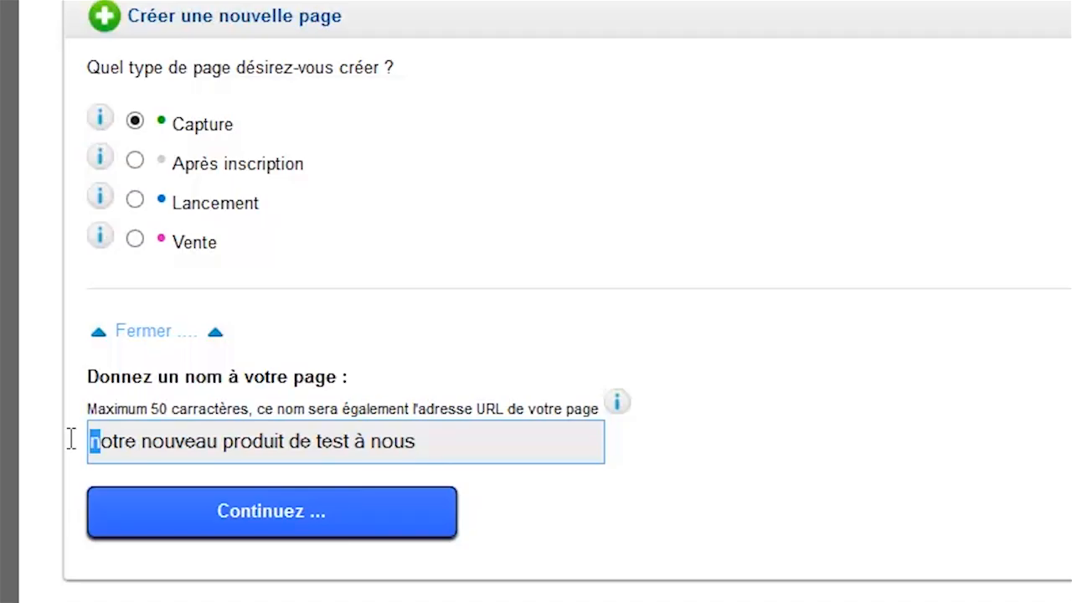
pyautogui.write('N')
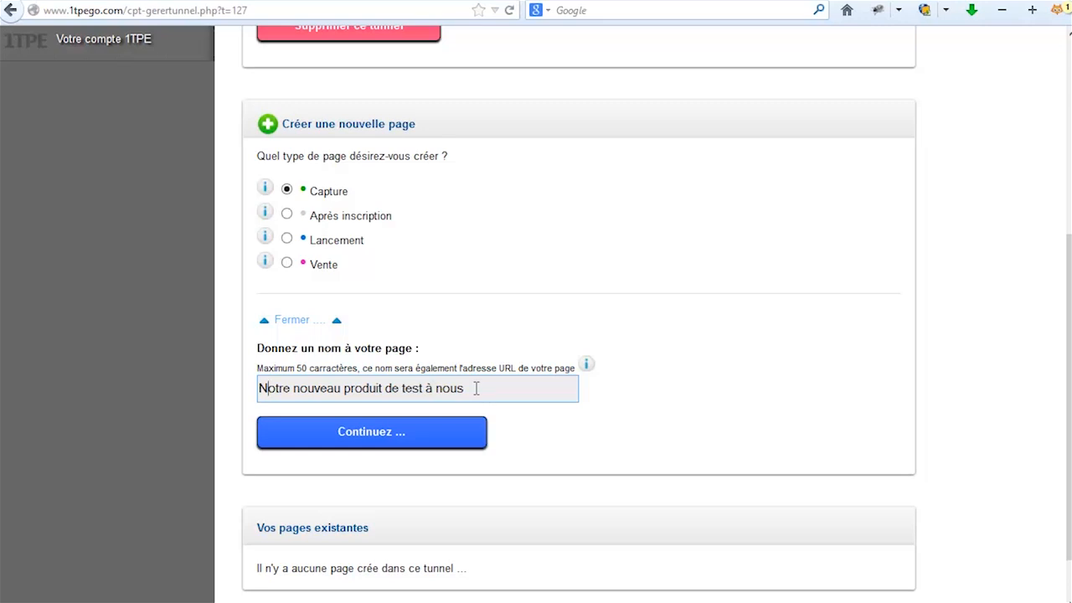
# Continue to the template gallery and open the palm-tree beach template in the editor.
pyautogui.click(366, 433)
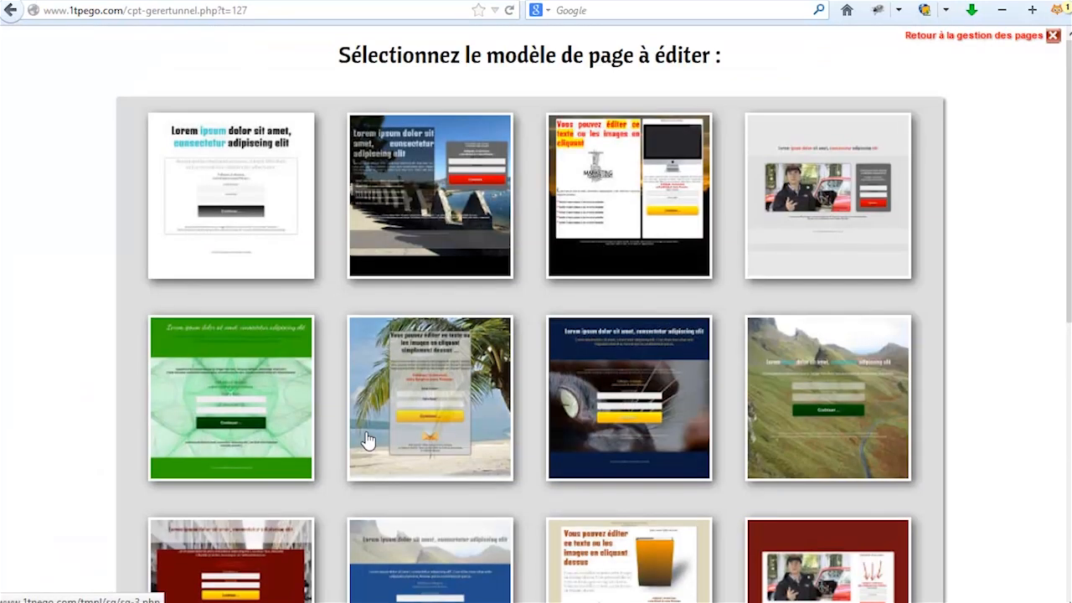
pyautogui.moveTo(1067, 186); pyautogui.dragTo(1057, 159)
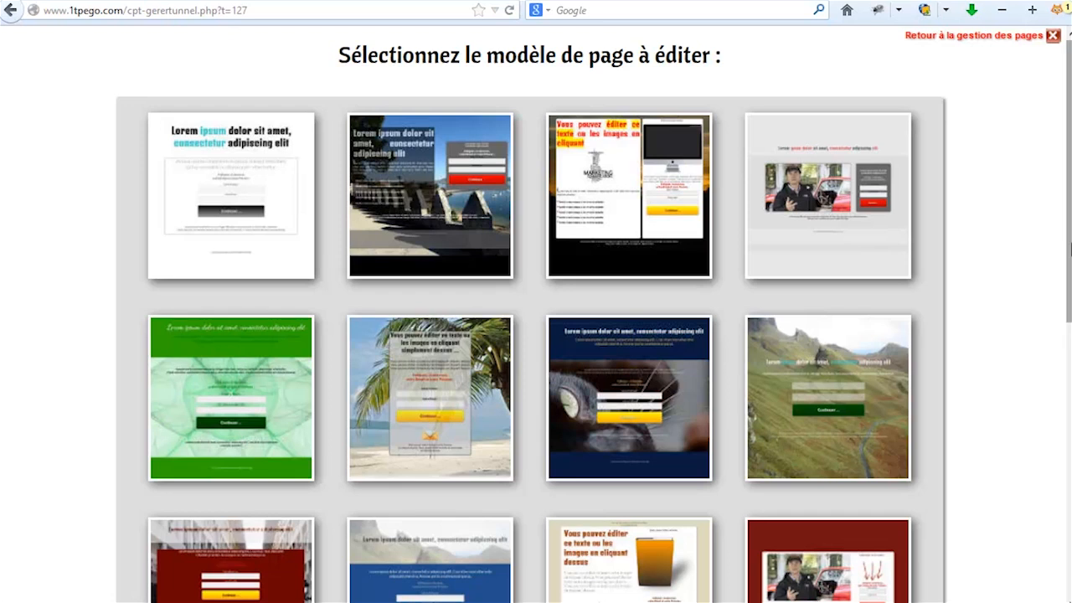
pyautogui.scroll(-3, 1070, 250)
pyautogui.scroll(3, 1069, 250)
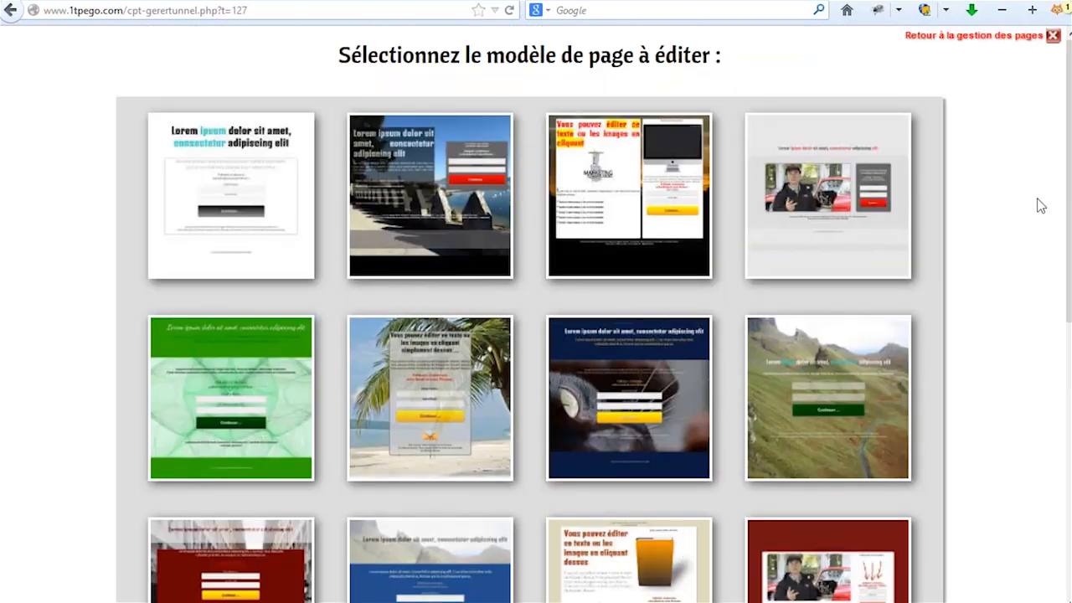
pyautogui.scroll(-3, 1069, 251)
pyautogui.scroll(3, 1068, 251)
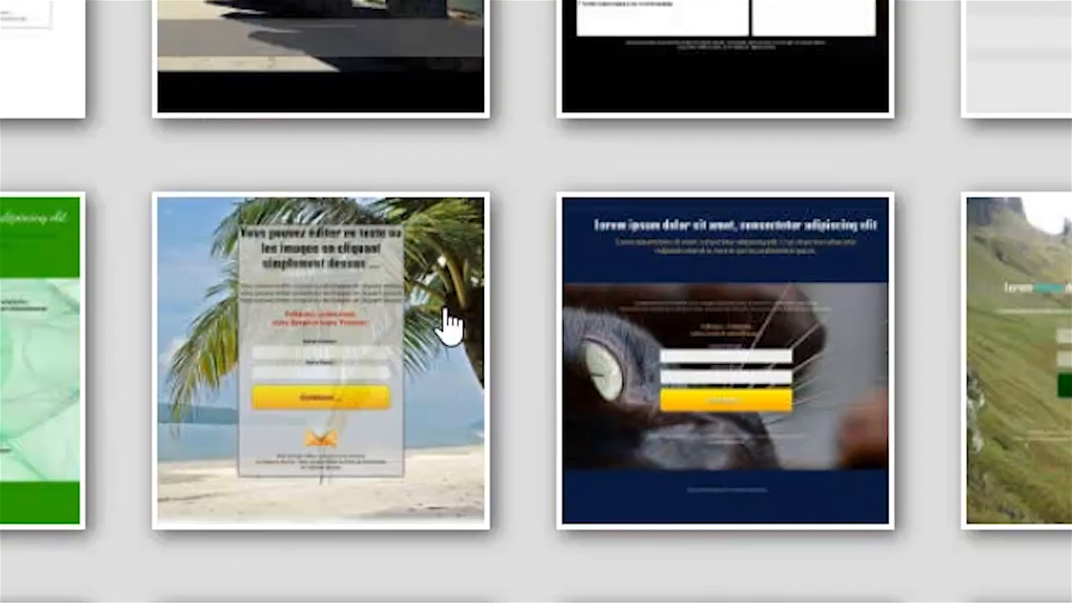
pyautogui.click(449, 325)
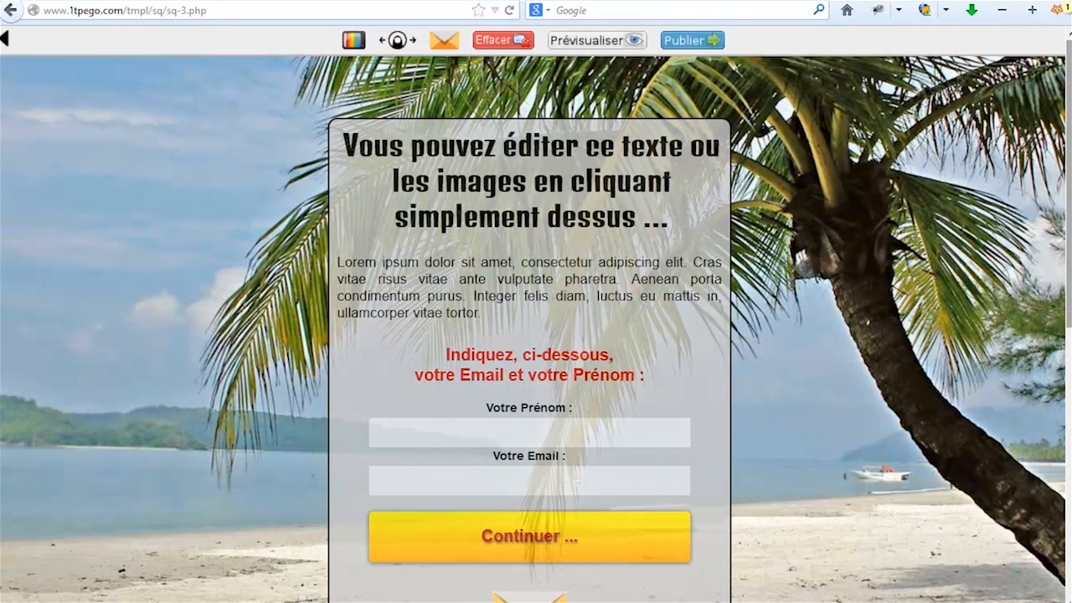
# Replace the template heading text with 'Inscrivez-vous pour recevoir mon livre gratuit'.
pyautogui.scroll(-5, 536, 335)
pyautogui.scroll(5, 536, 335)
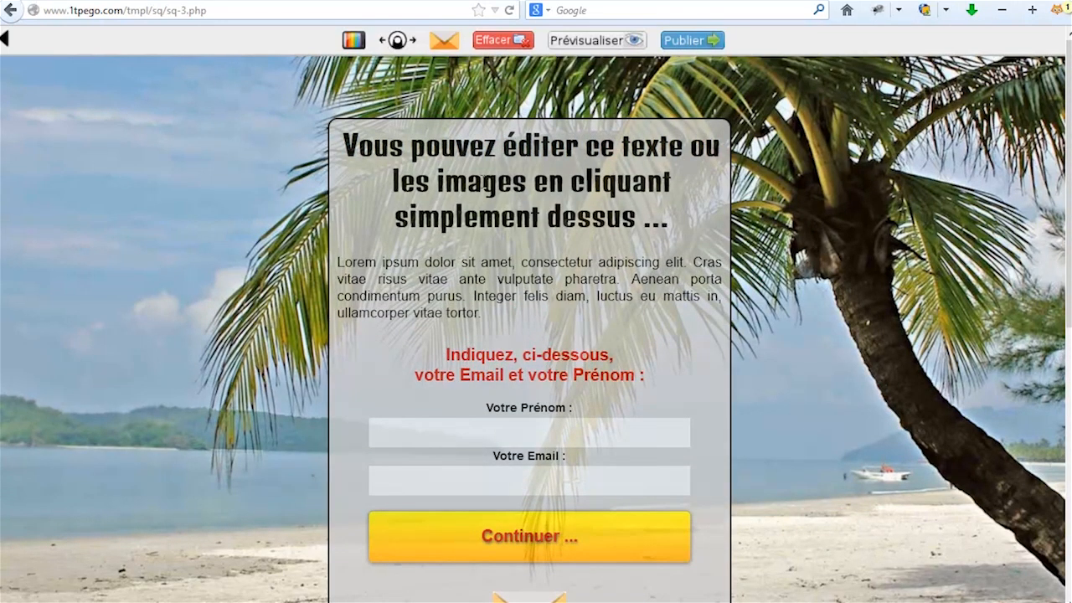
pyautogui.click(512, 180)
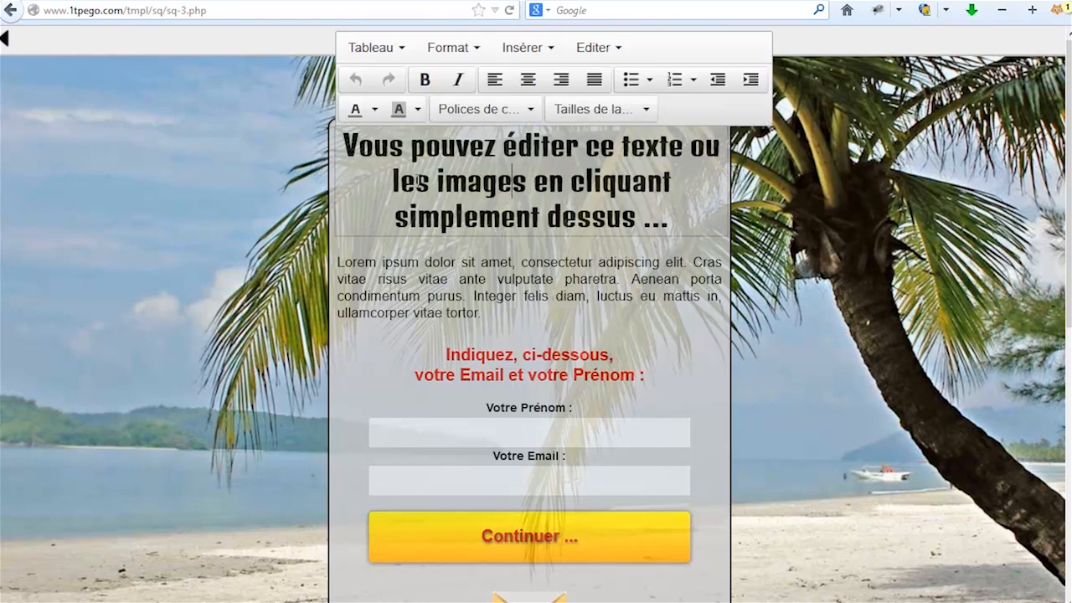
pyautogui.moveTo(528, 180); pyautogui.dragTo(445, 185)
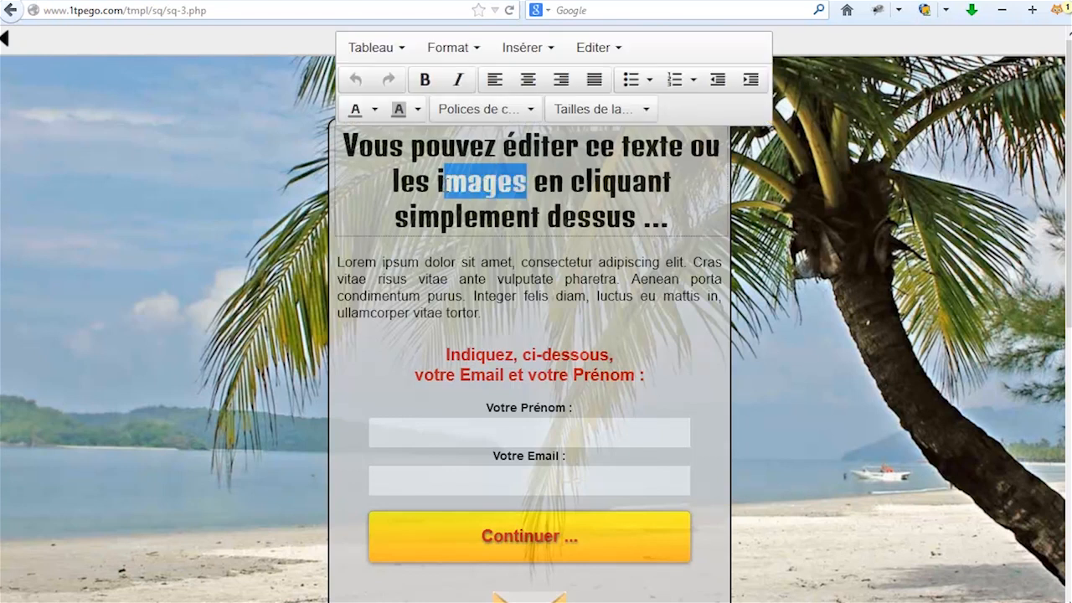
pyautogui.moveTo(633, 216); pyautogui.dragTo(348, 145)
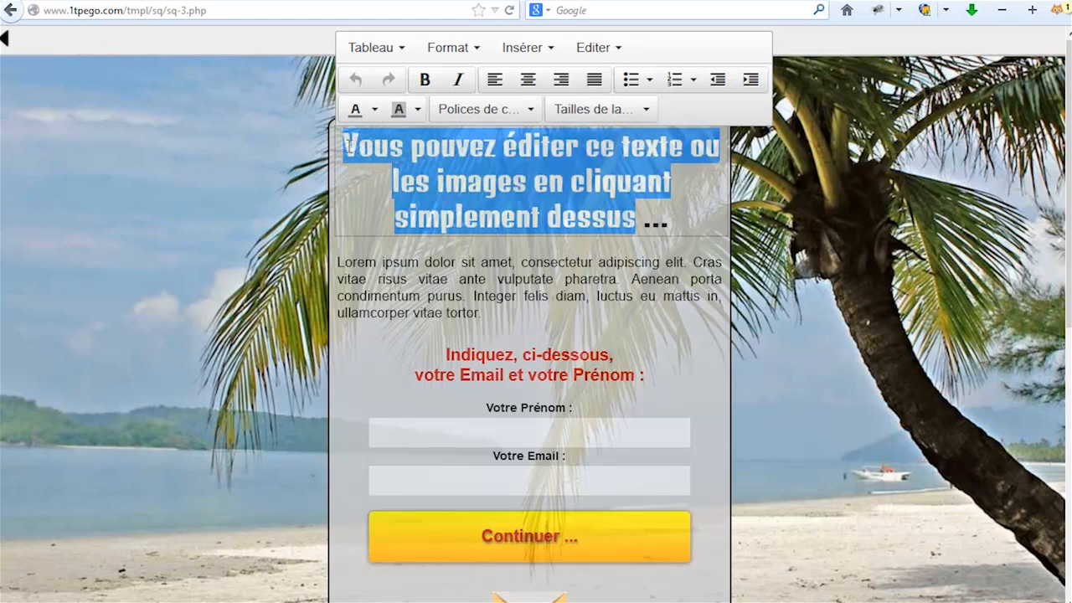
pyautogui.press('BackSpace')
pyautogui.write('Inscrivez-vous pour recevoi')
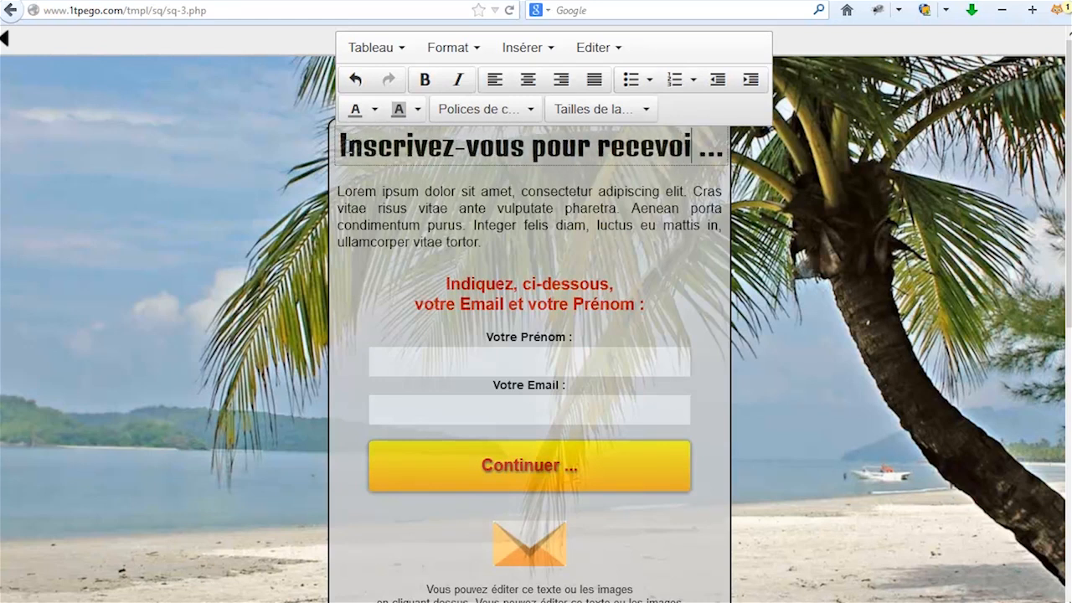
pyautogui.write('r mon livre ')
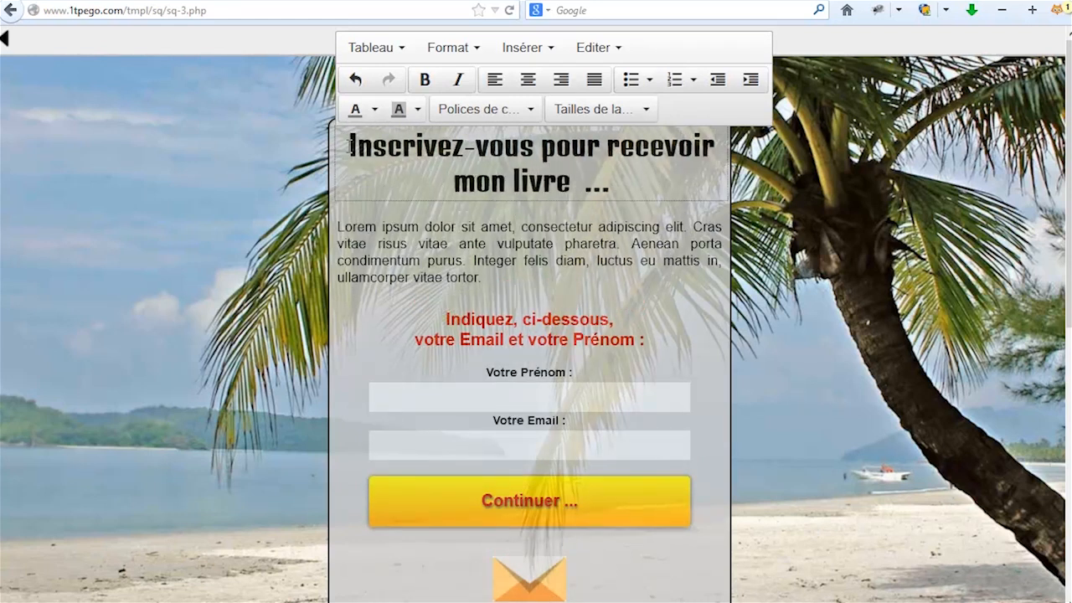
pyautogui.write('gratuit')
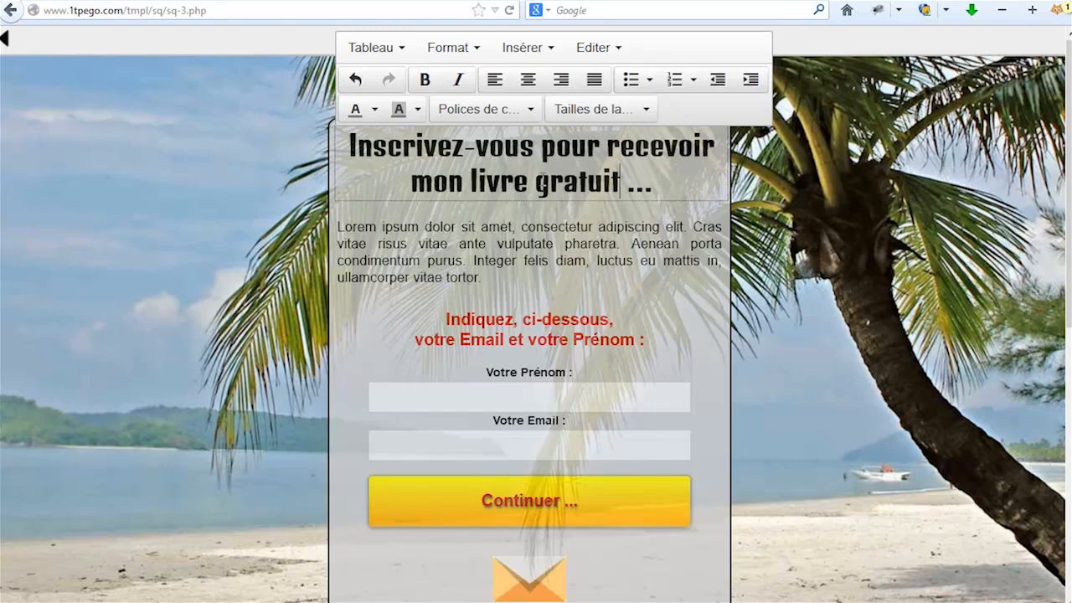
pyautogui.moveTo(473, 178); pyautogui.dragTo(620, 180)
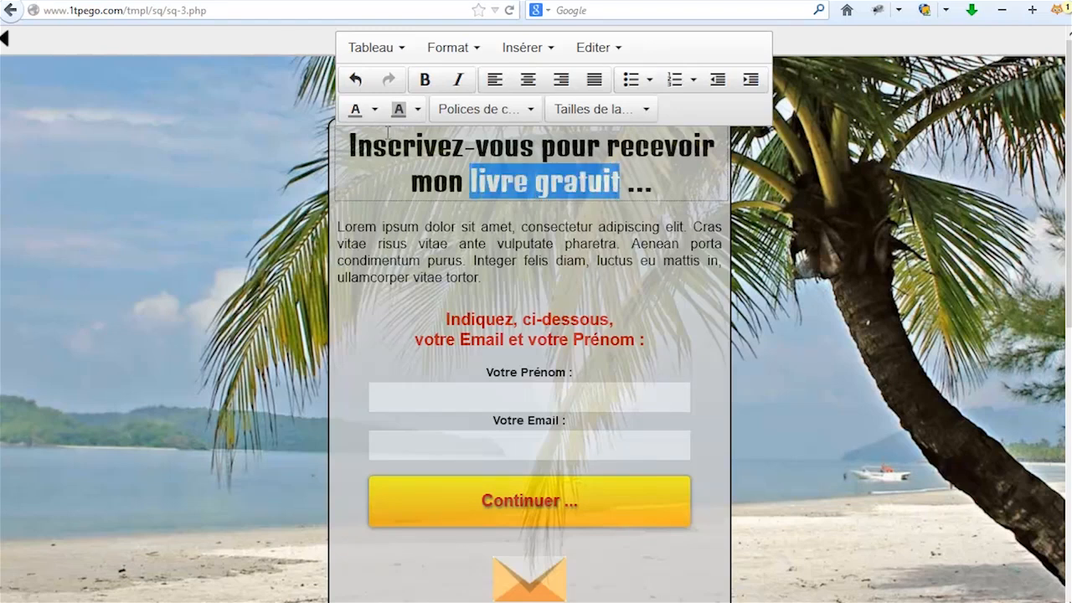
# Colour 'livre gratuit' red and set the whole heading to Arial.
pyautogui.click(374, 109)
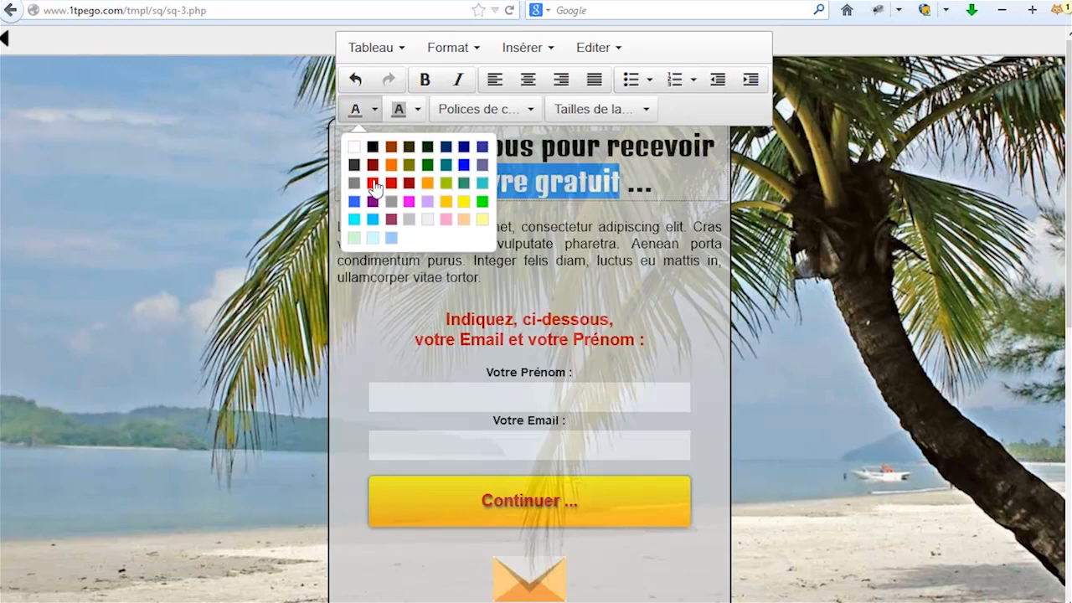
pyautogui.click(372, 183)
pyautogui.click(588, 181)
pyautogui.moveTo(655, 183); pyautogui.dragTo(342, 149)
pyautogui.click(526, 109)
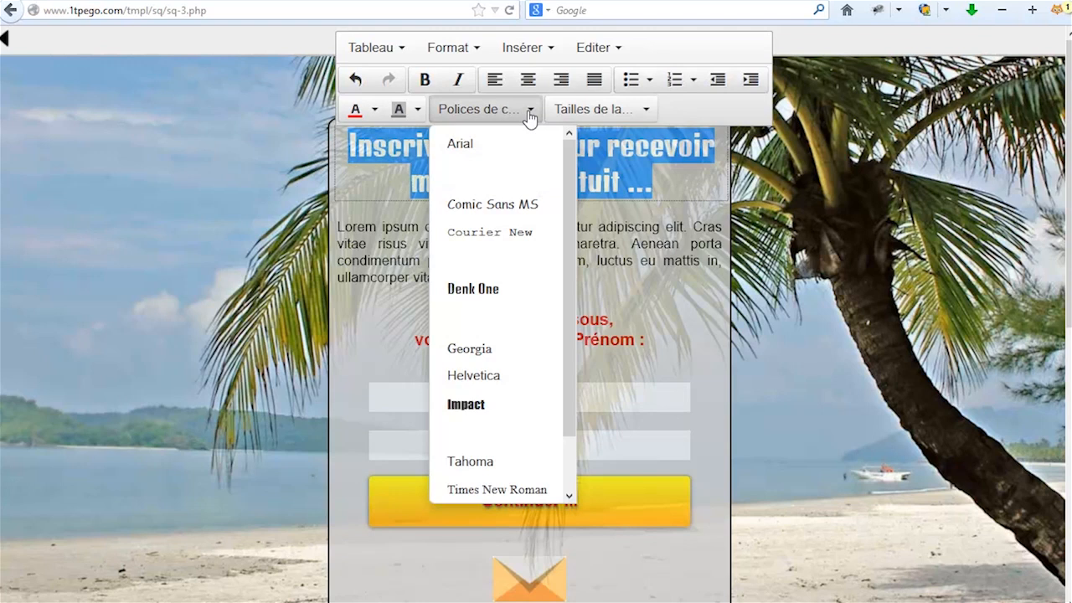
pyautogui.click(481, 147)
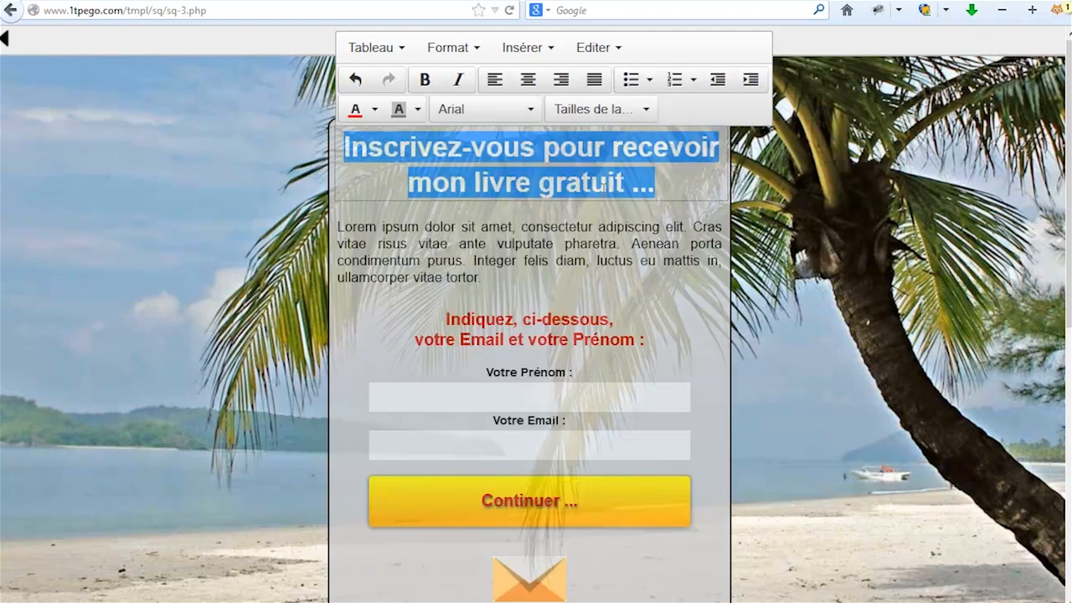
pyautogui.click(667, 190)
# Try the heading in Comic Sans MS, then in Frijole.
pyautogui.moveTo(662, 189); pyautogui.dragTo(330, 149)
pyautogui.click(524, 115)
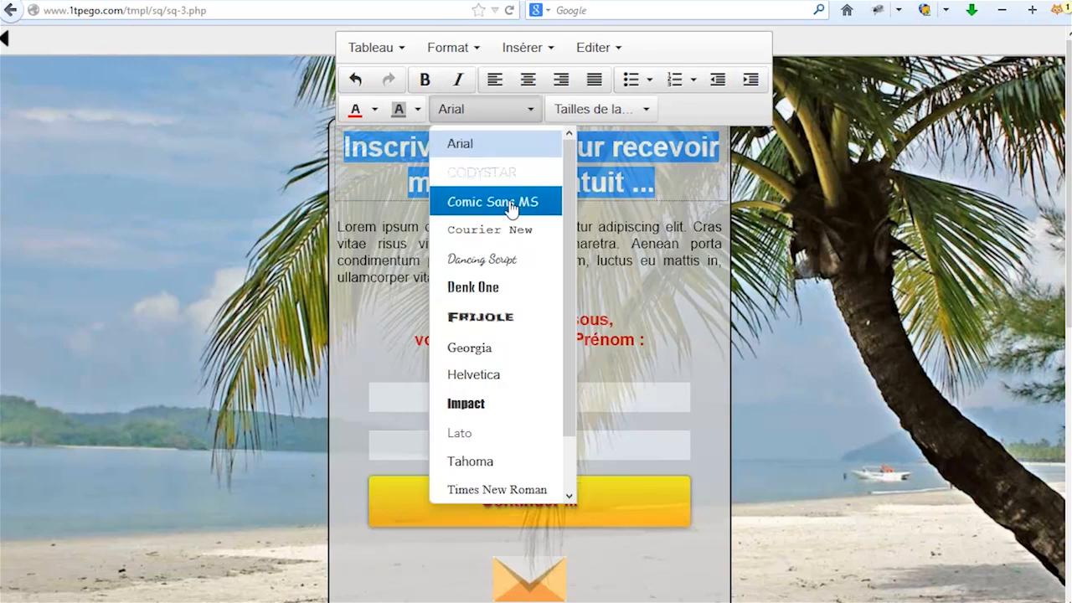
pyautogui.click(518, 205)
pyautogui.click(677, 188)
pyautogui.moveTo(675, 191); pyautogui.dragTo(347, 148)
pyautogui.click(528, 109)
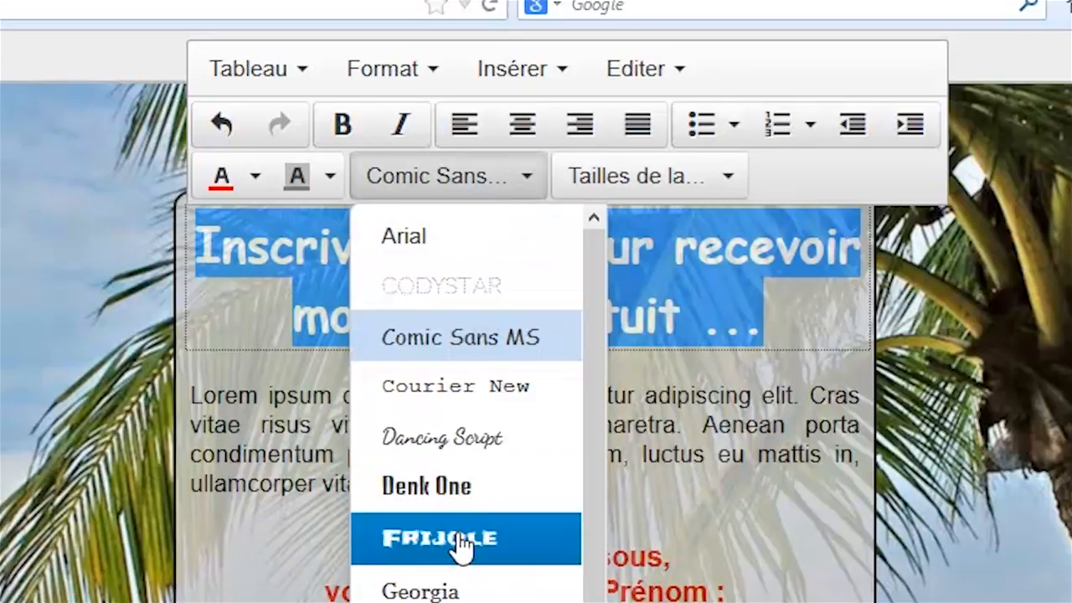
pyautogui.click(463, 540)
pyautogui.click(792, 385)
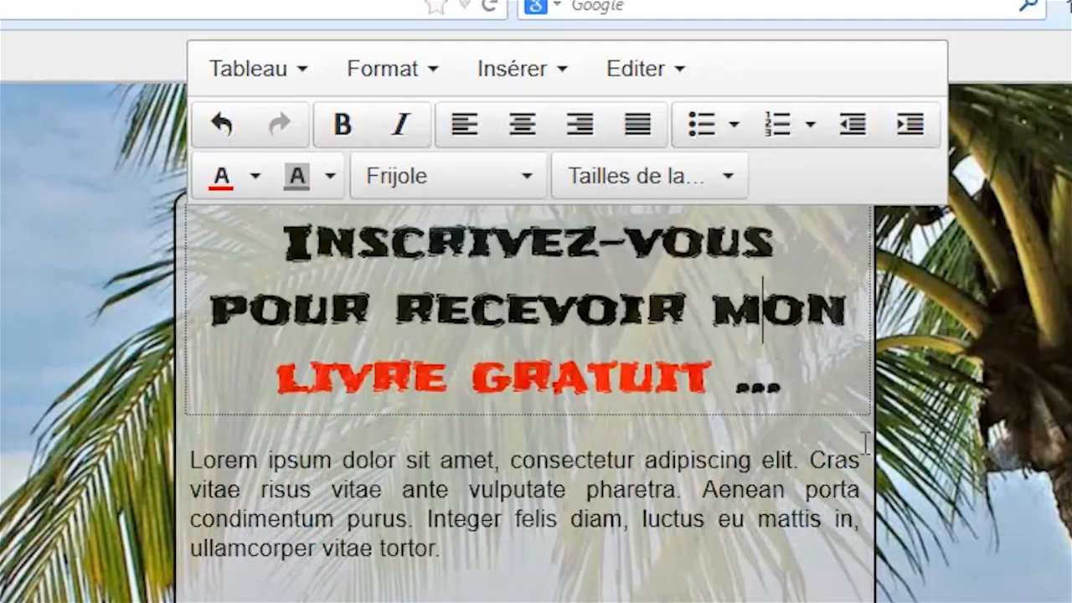
# Return the heading to Arial and close the text editor.
pyautogui.moveTo(791, 386); pyautogui.dragTo(289, 248)
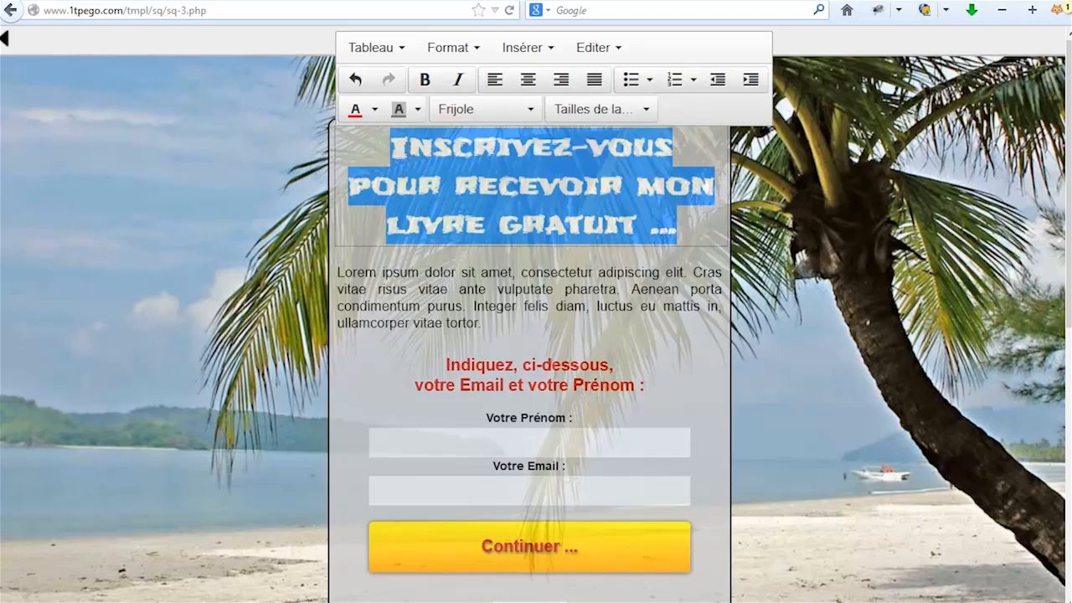
pyautogui.click(511, 111)
pyautogui.click(459, 144)
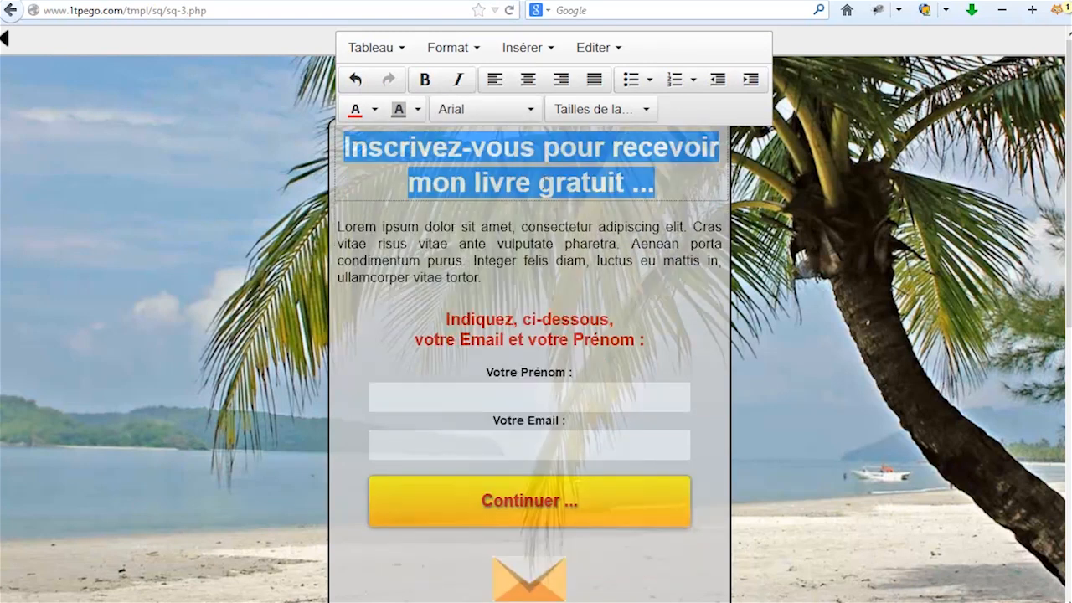
pyautogui.click(583, 181)
pyautogui.click(783, 304)
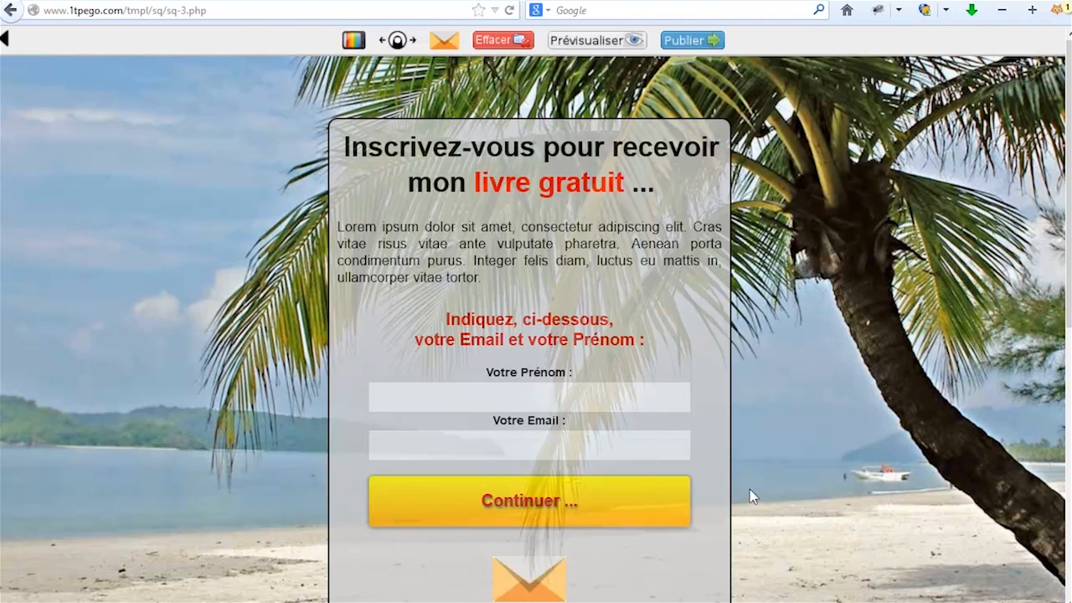
pyautogui.scroll(-3, 750, 489)
pyautogui.scroll(3, 749, 489)
pyautogui.moveTo(444, 44)
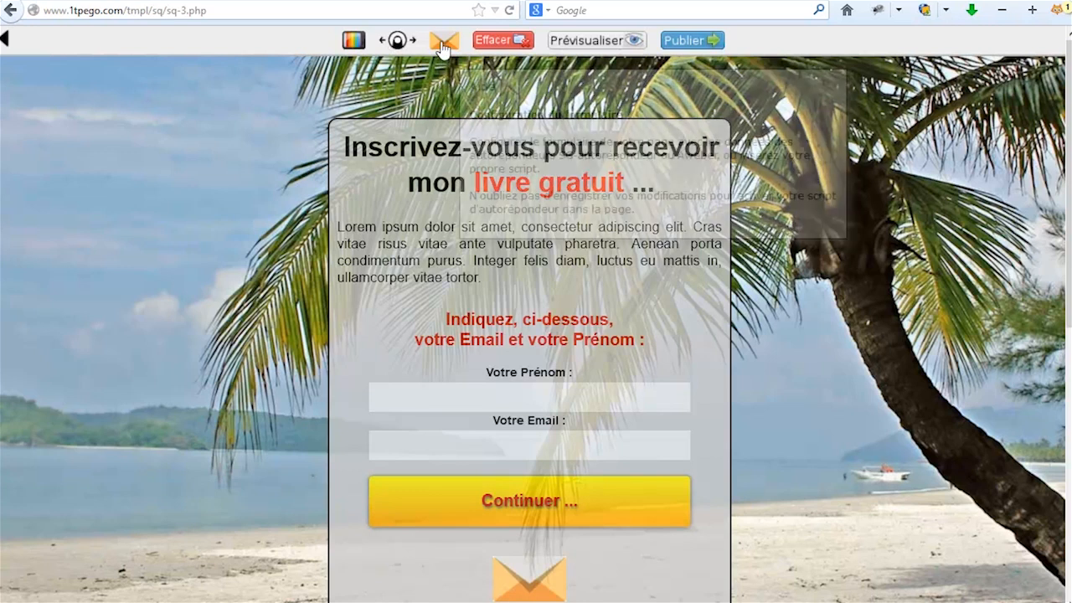
pyautogui.click(442, 42)
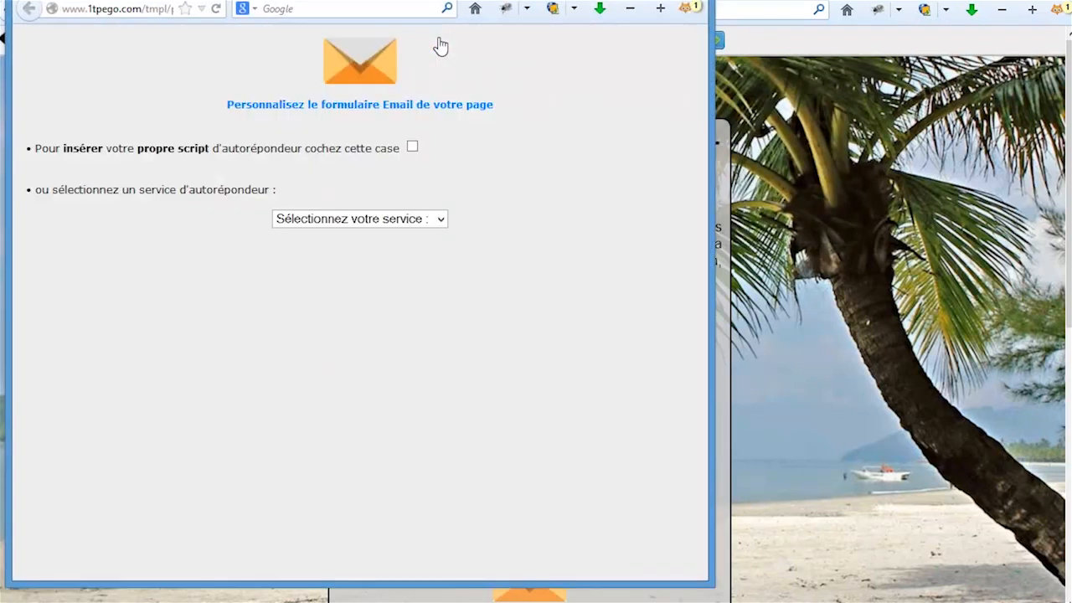
pyautogui.moveTo(485, 0); pyautogui.dragTo(630, 4)
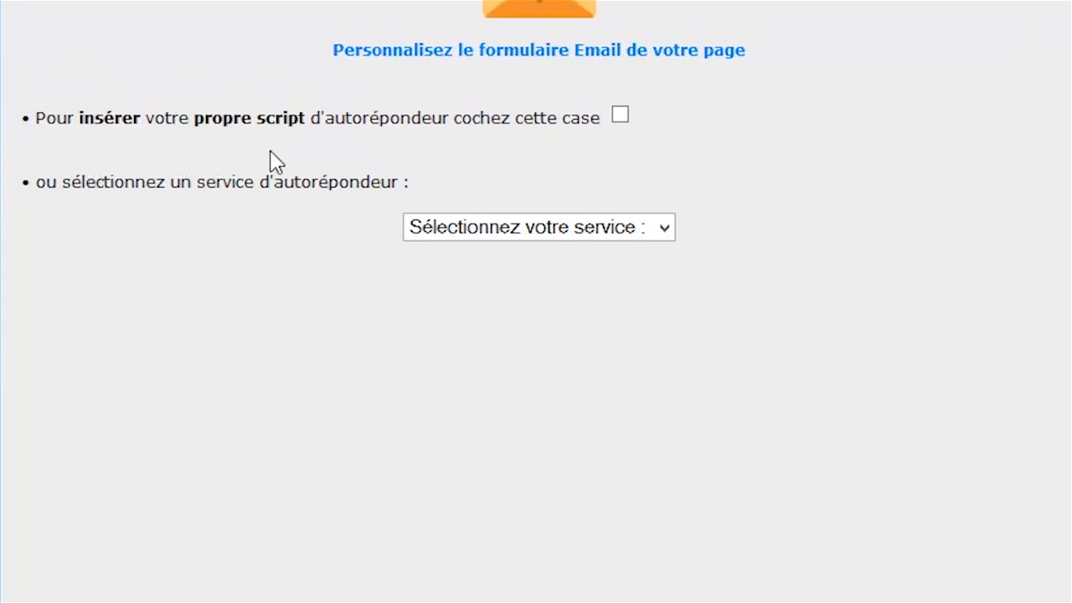
pyautogui.click(621, 116)
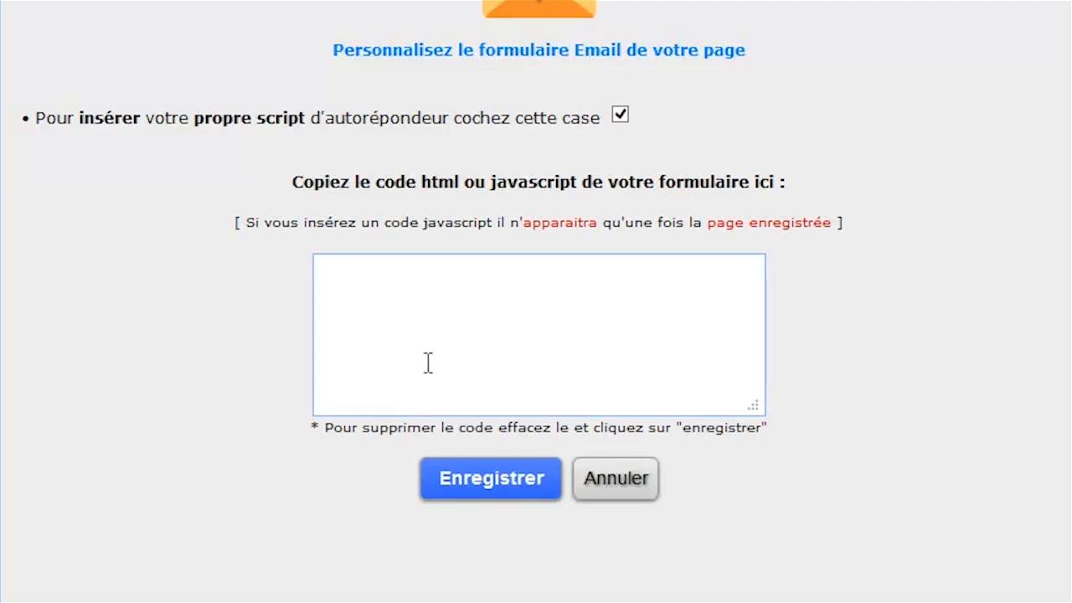
pyautogui.click(621, 117)
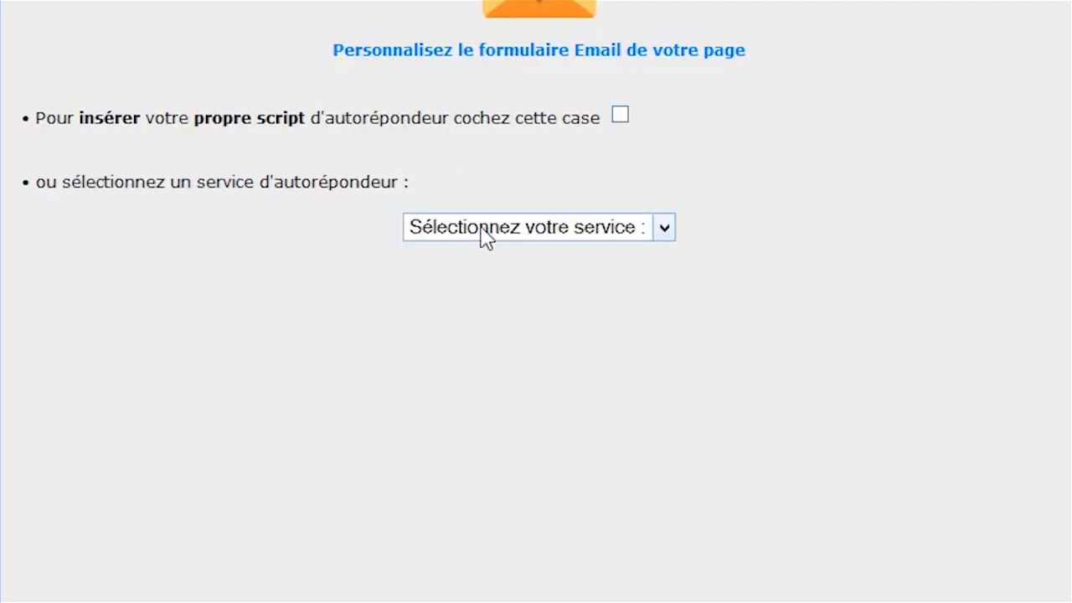
pyautogui.click(523, 233)
pyautogui.click(523, 280)
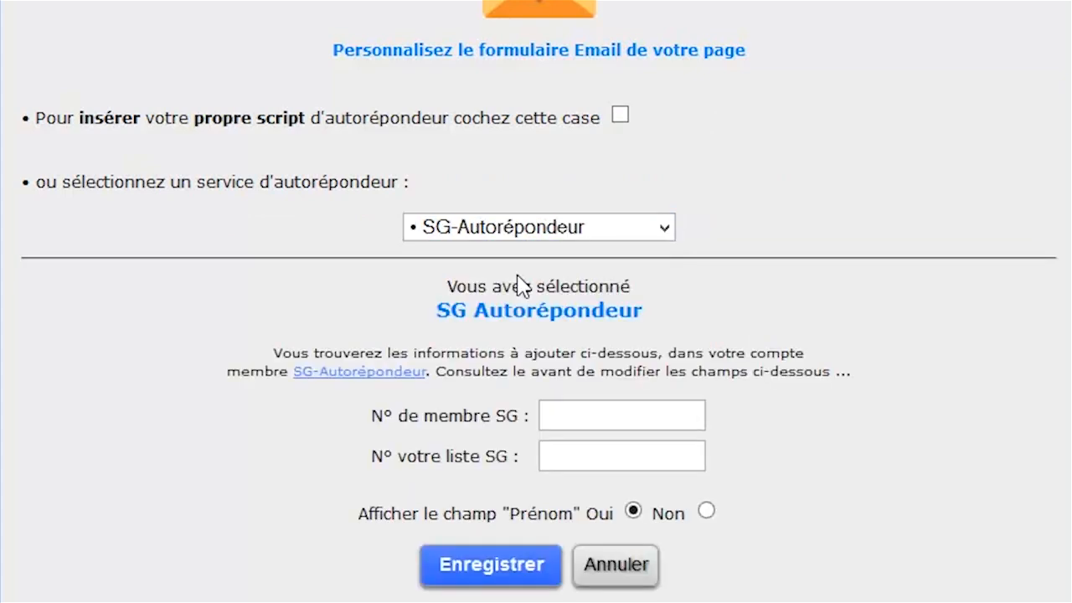
pyautogui.click(508, 233)
pyautogui.click(491, 303)
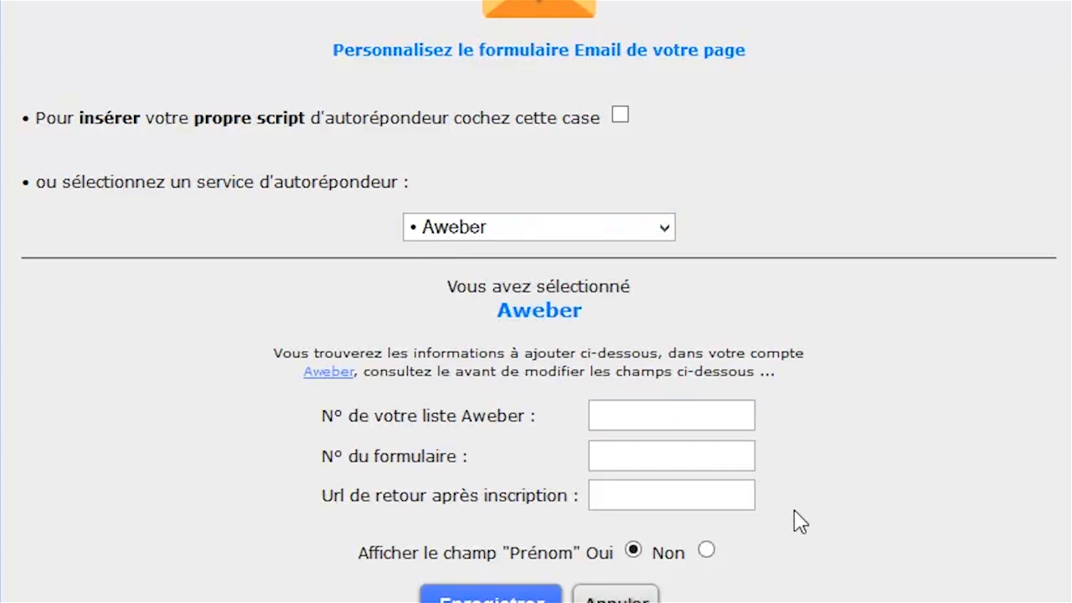
pyautogui.click(482, 232)
pyautogui.click(476, 280)
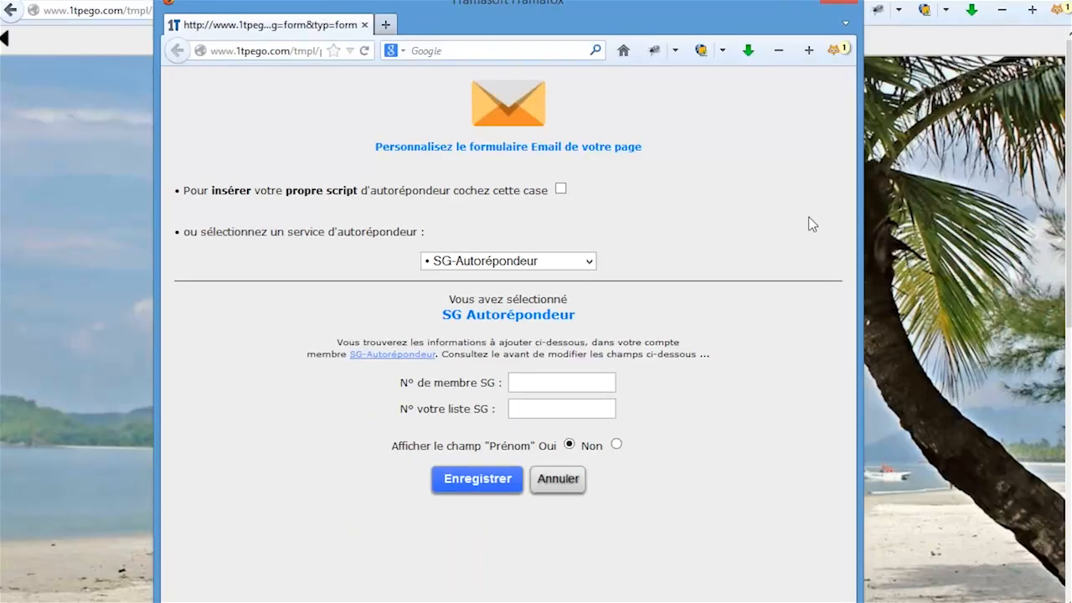
pyautogui.click(844, 3)
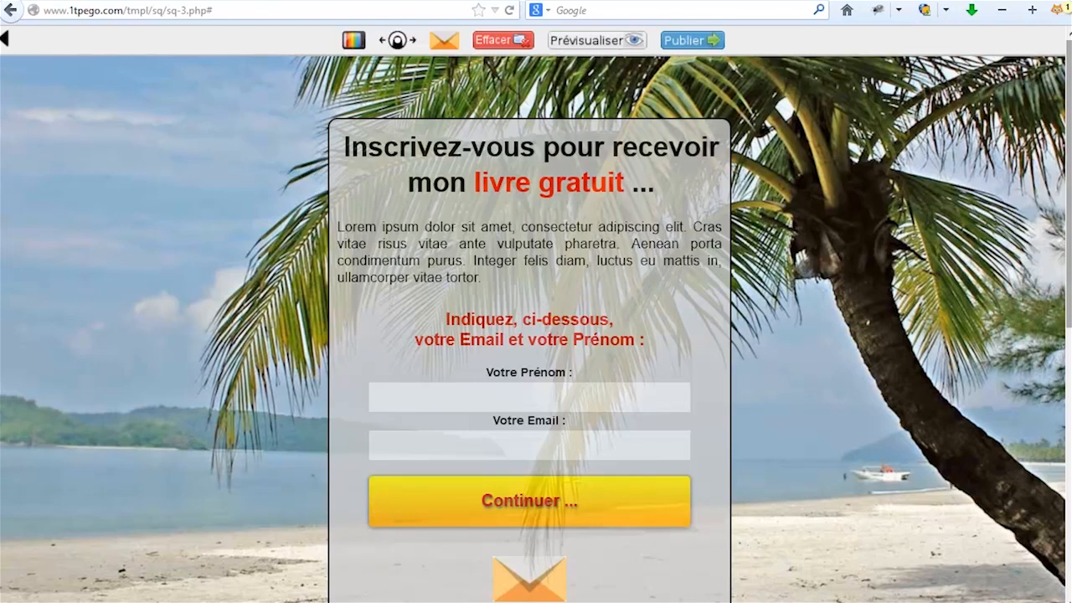
# Set the page background to the green hillside image from the Générale gallery.
pyautogui.scroll(-5, 529, 335)
pyautogui.scroll(3, 529, 335)
pyautogui.scroll(3, 195, 386)
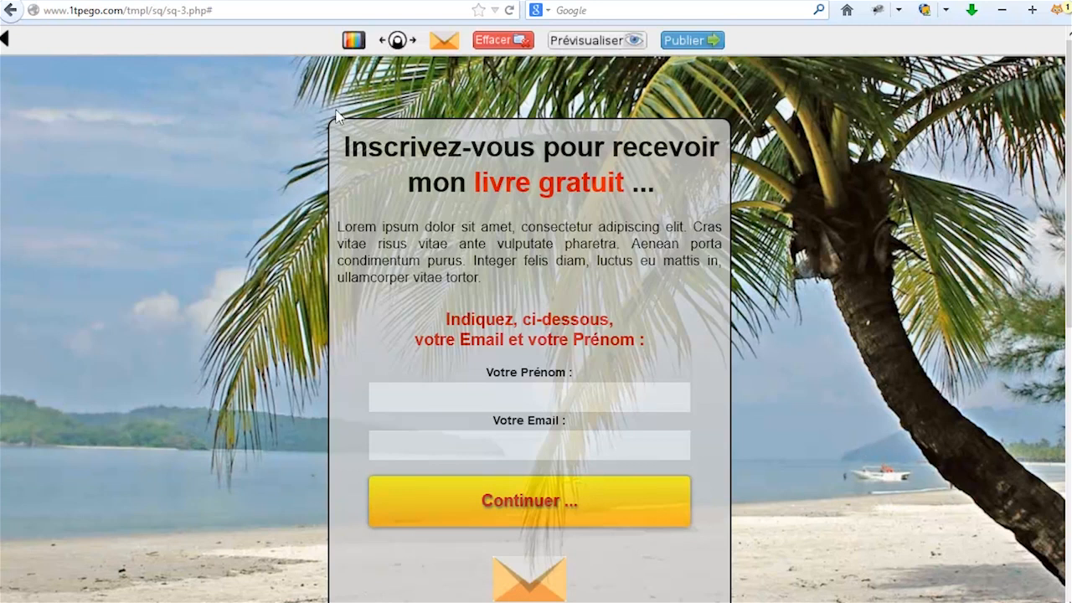
pyautogui.click(353, 40)
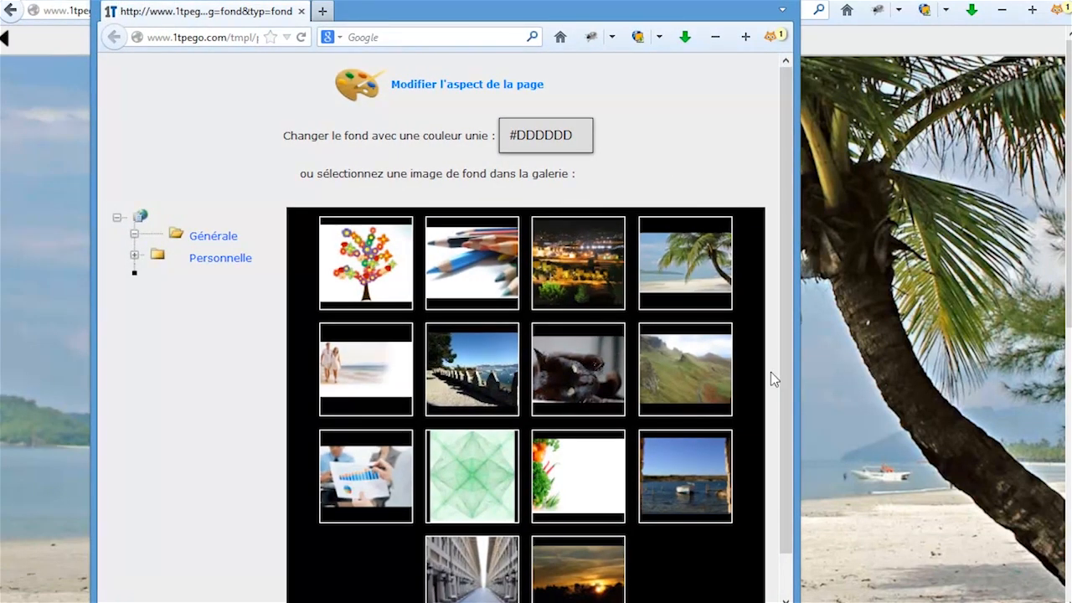
pyautogui.click(688, 366)
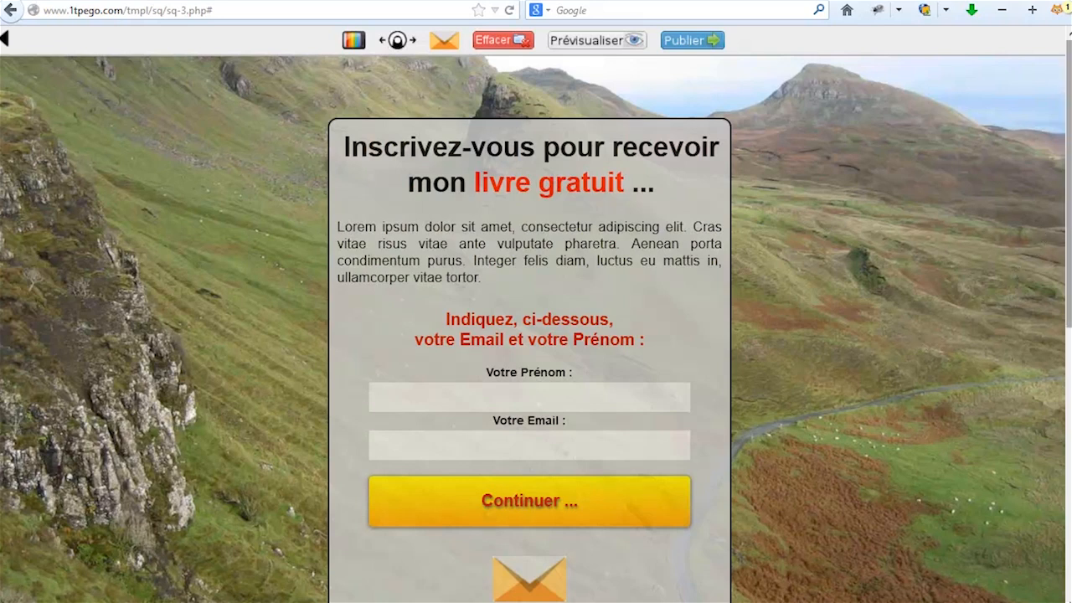
pyautogui.scroll(-3, 1065, 172)
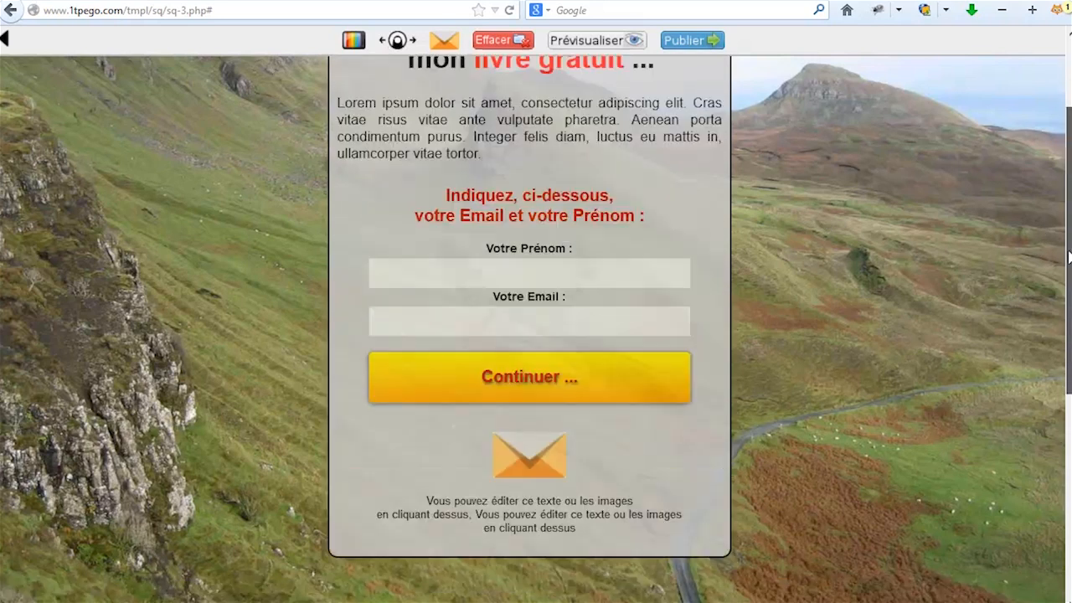
pyautogui.scroll(3, 1065, 173)
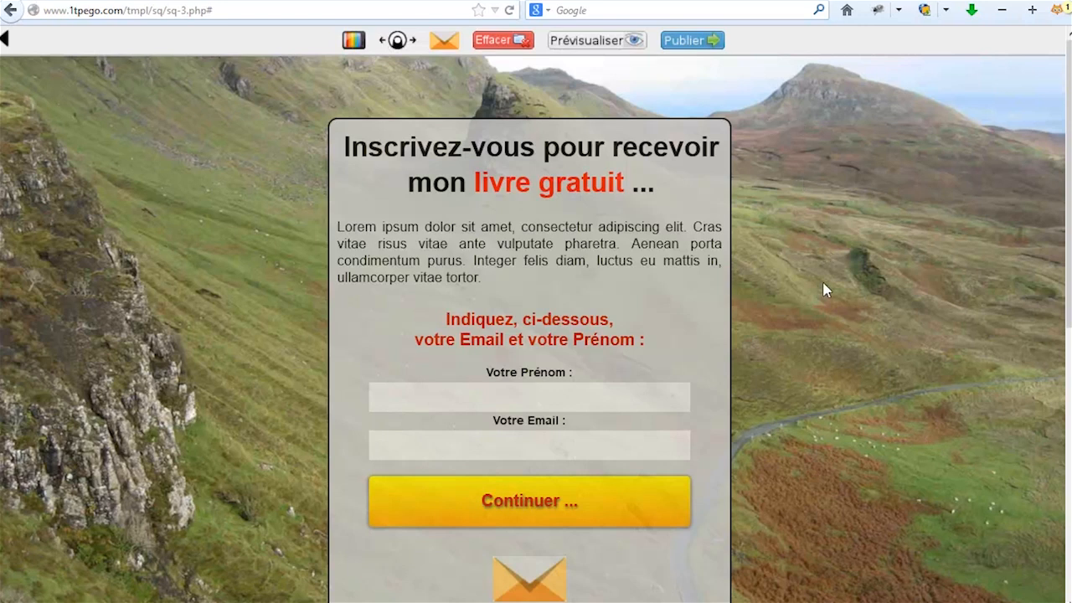
# Use the stone castle photo from the Personnelle gallery as the page background.
pyautogui.click(354, 42)
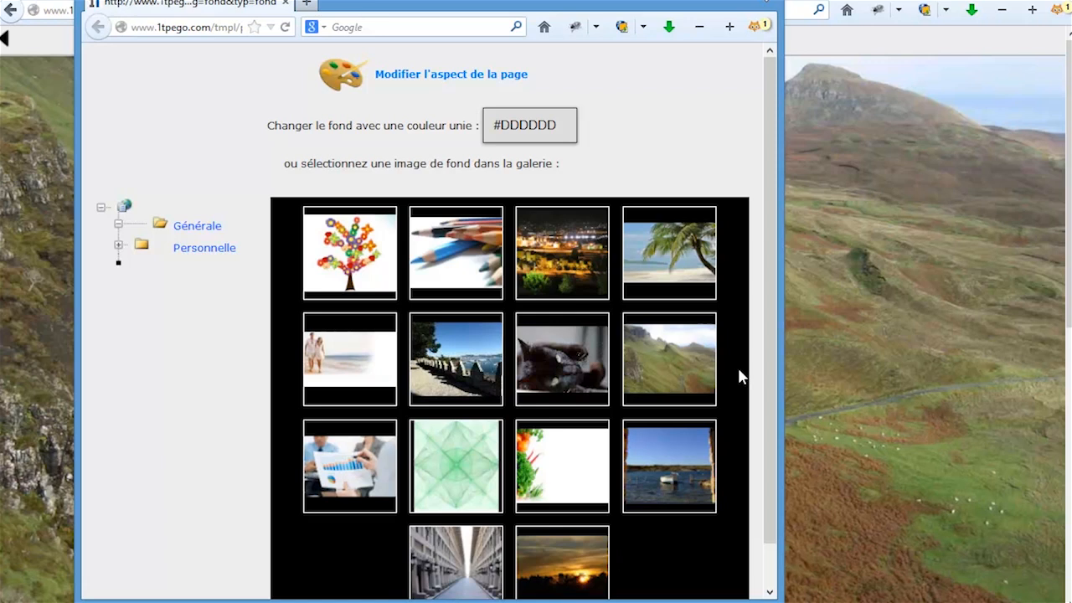
pyautogui.click(211, 255)
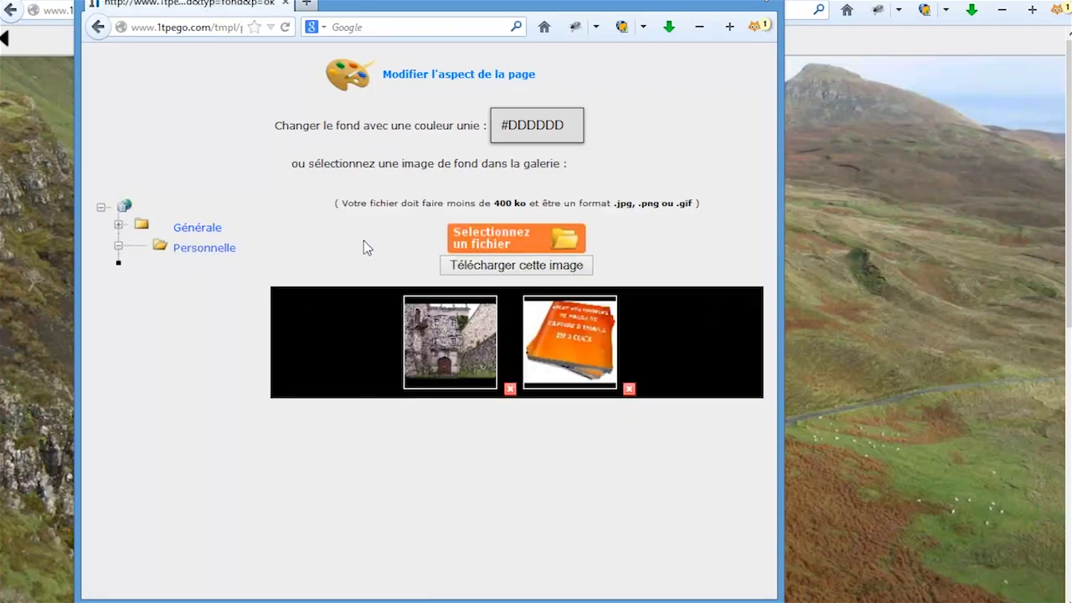
pyautogui.click(484, 235)
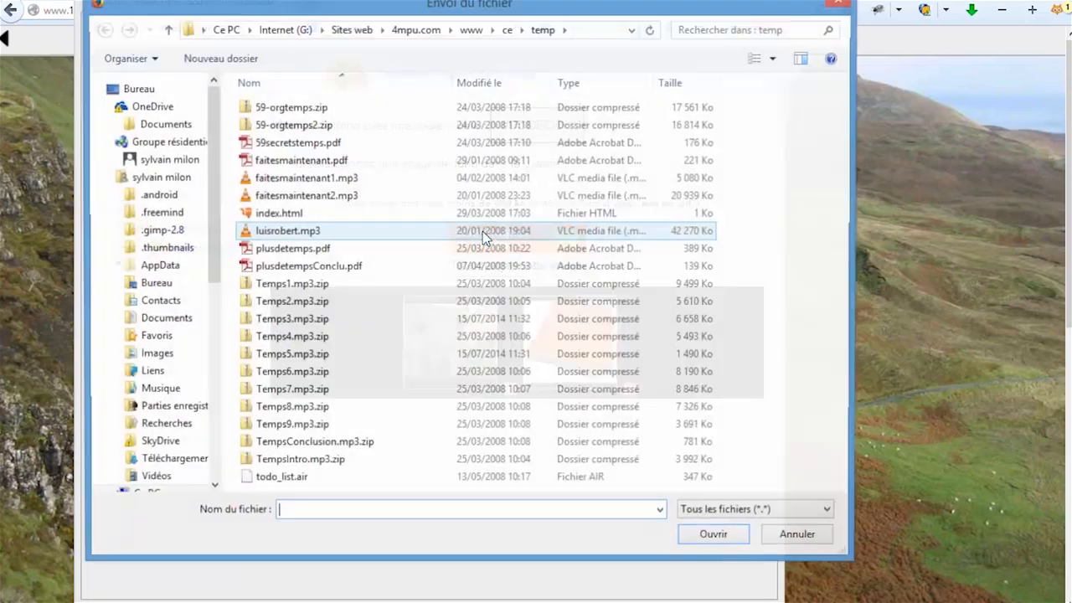
pyautogui.click(804, 539)
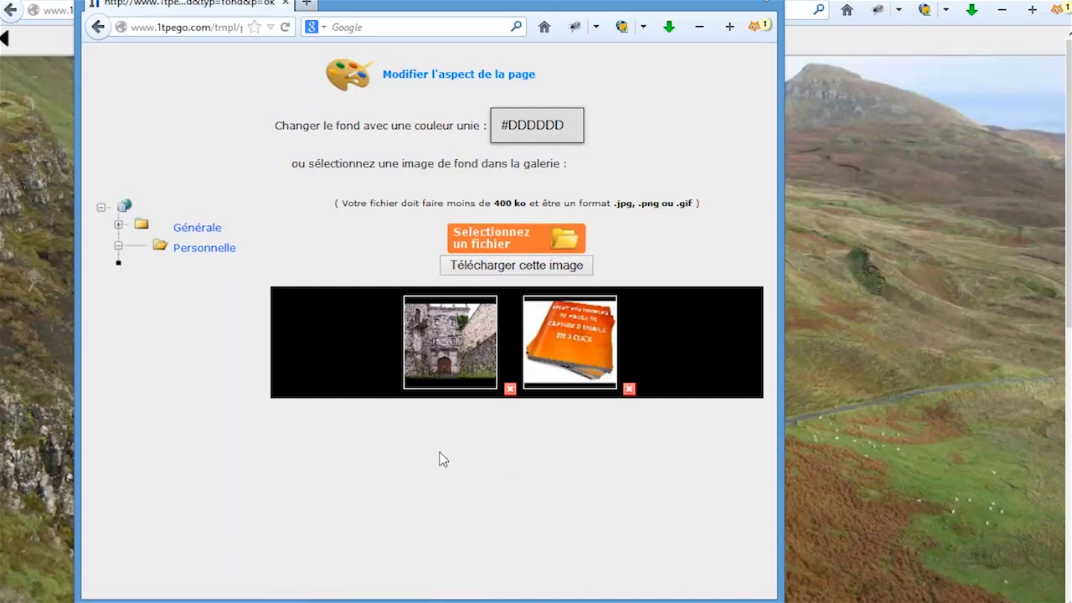
pyautogui.click(444, 356)
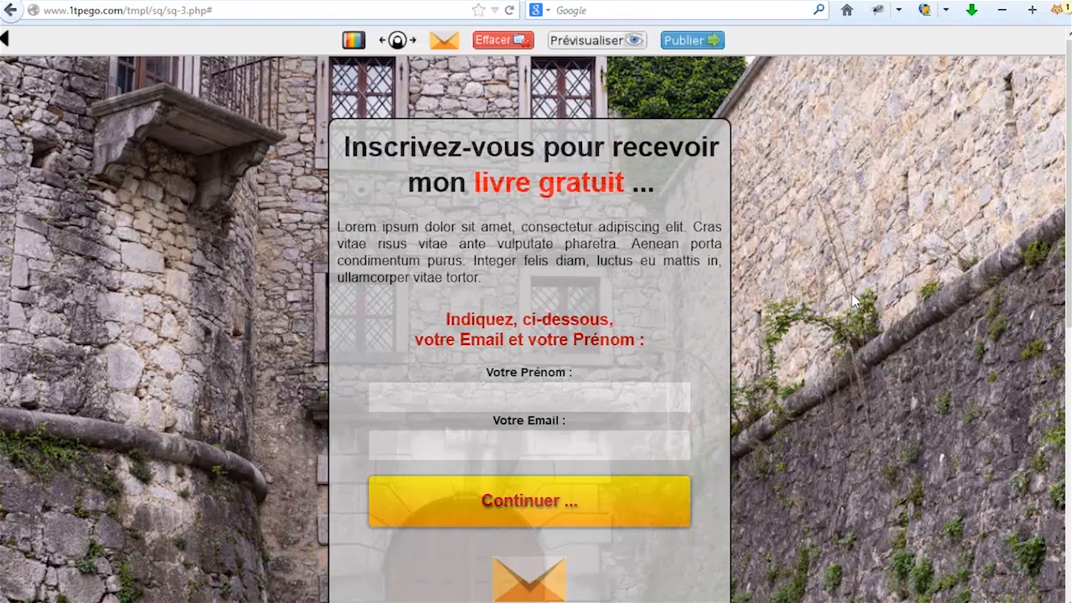
pyautogui.click(353, 40)
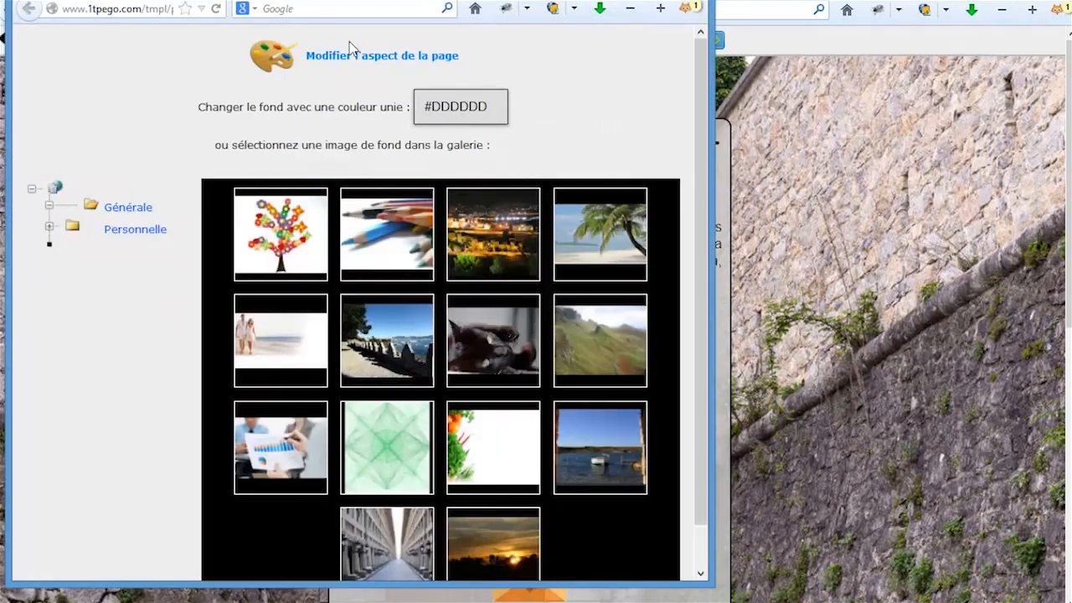
pyautogui.click(459, 107)
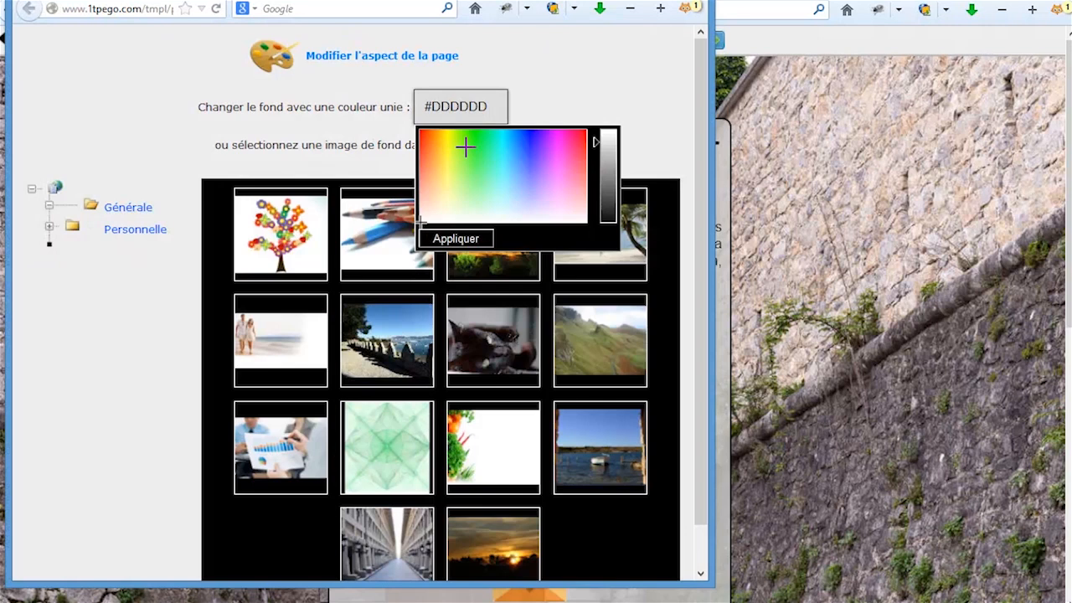
pyautogui.moveTo(459, 153); pyautogui.dragTo(521, 174)
pyautogui.click(849, 180)
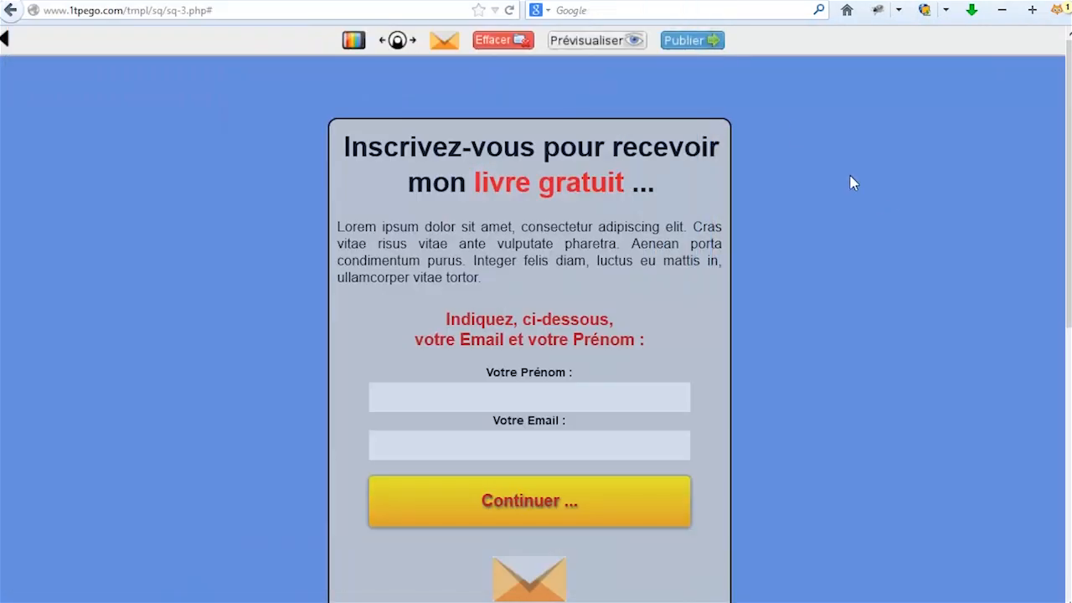
pyautogui.moveTo(1070, 242)
pyautogui.mouseDown()
pyautogui.moveTo(1070, 381)
pyautogui.moveTo(1071, 242)
pyautogui.mouseUp()
pyautogui.scroll(-2, 954, 402)
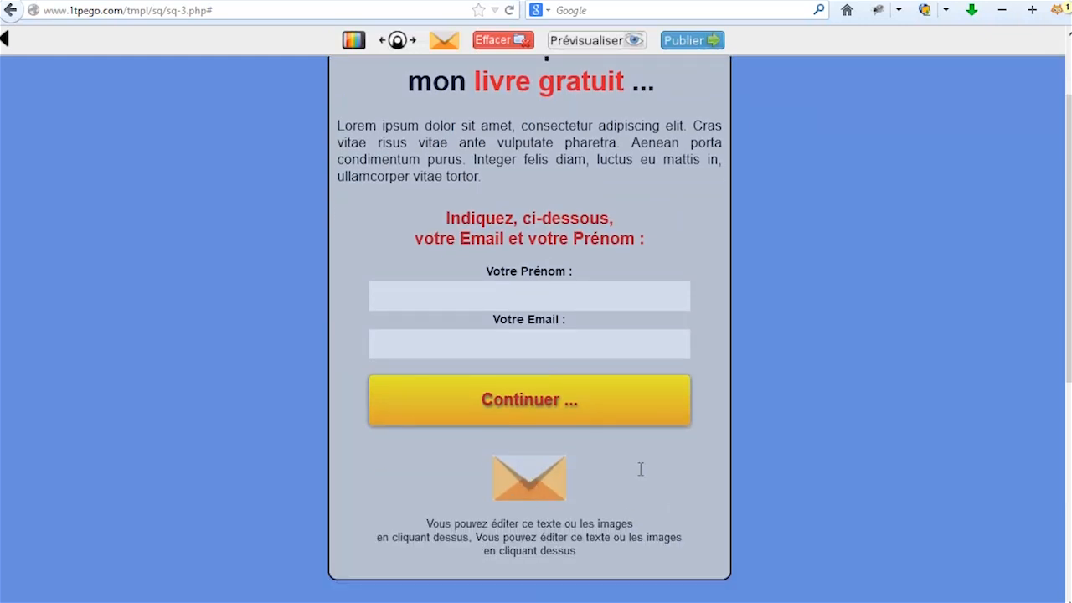
pyautogui.click(529, 476)
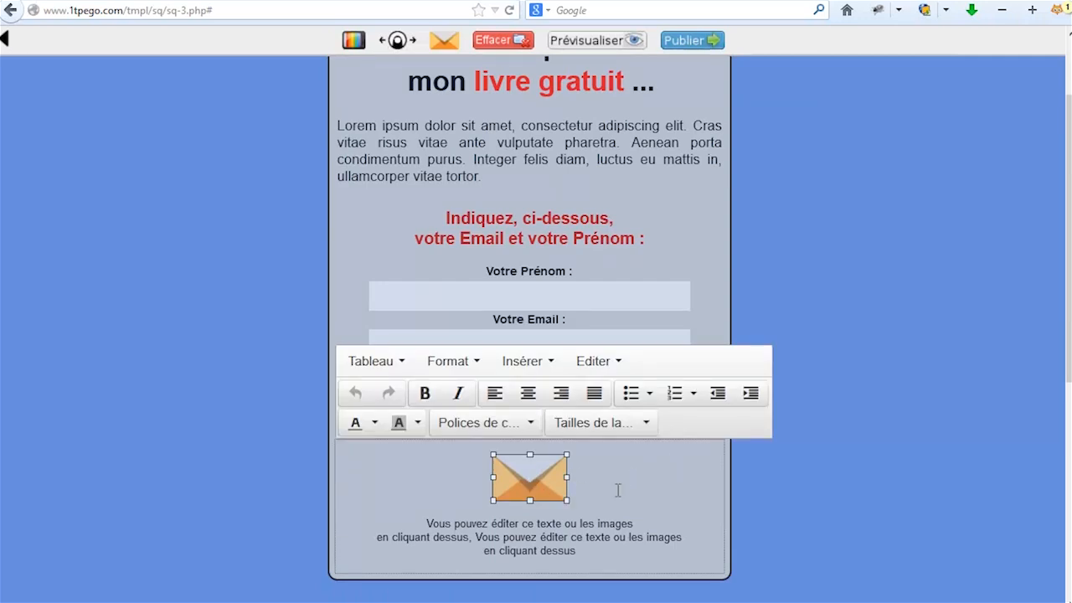
pyautogui.click(835, 352)
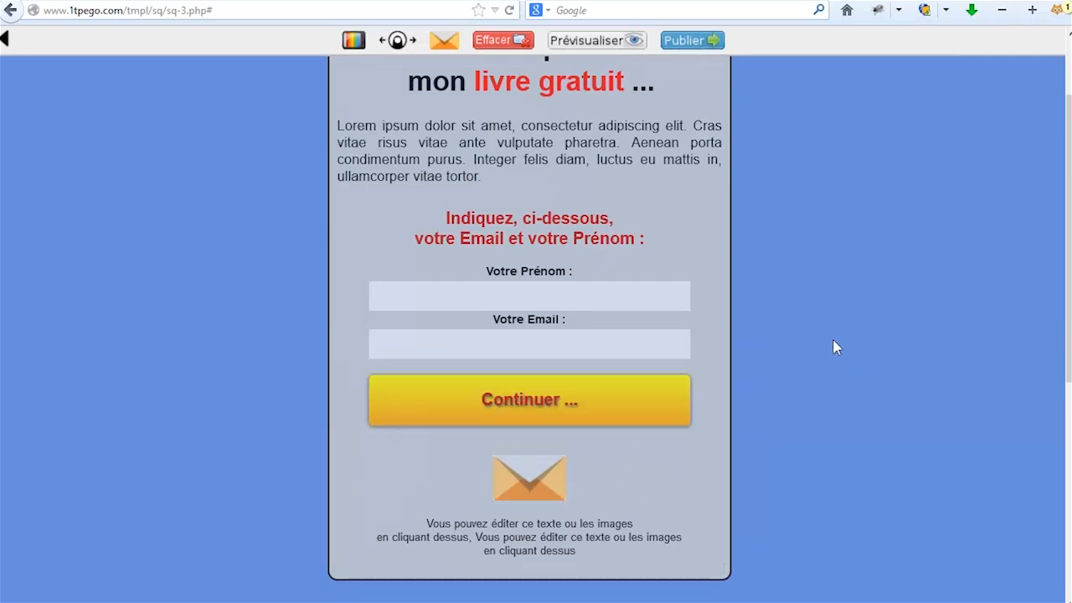
pyautogui.scroll(3, 971, 330)
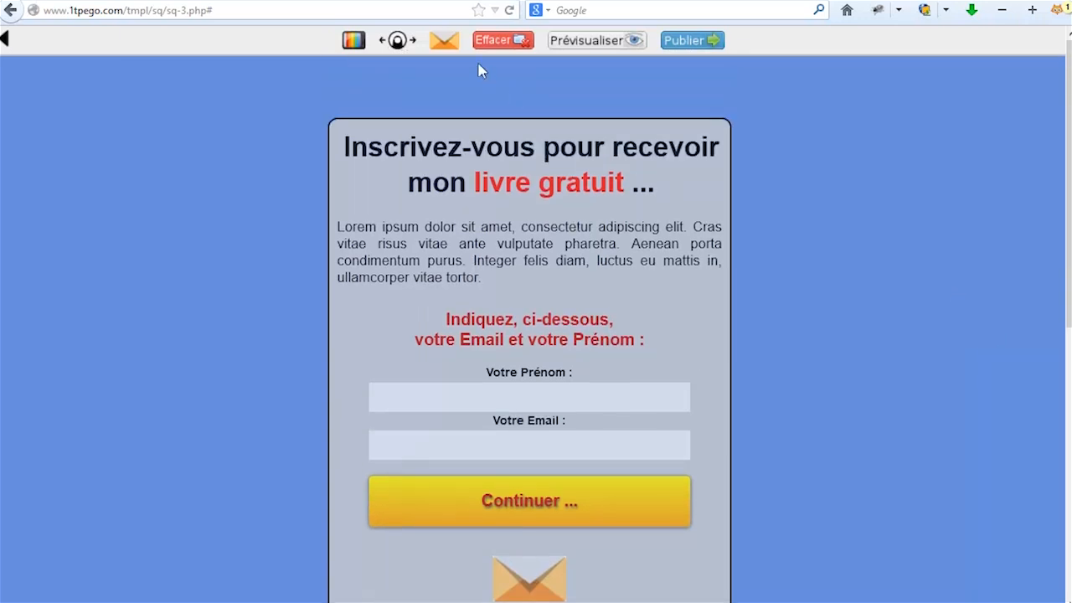
# Browse the image gallery and pick the blue right-pointing arrow from Petites images.
pyautogui.click(399, 46)
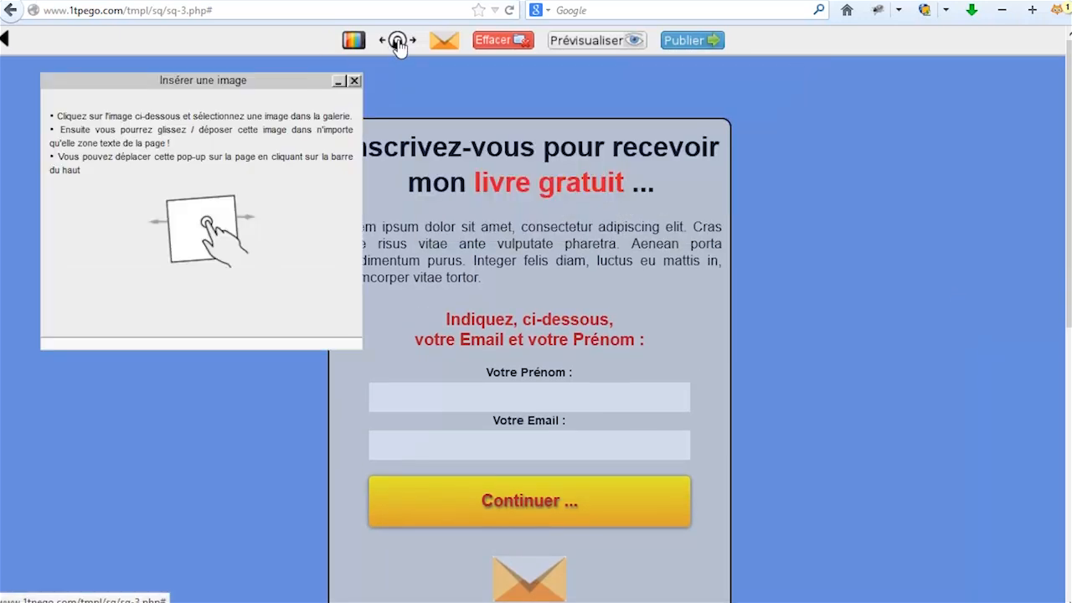
pyautogui.click(194, 231)
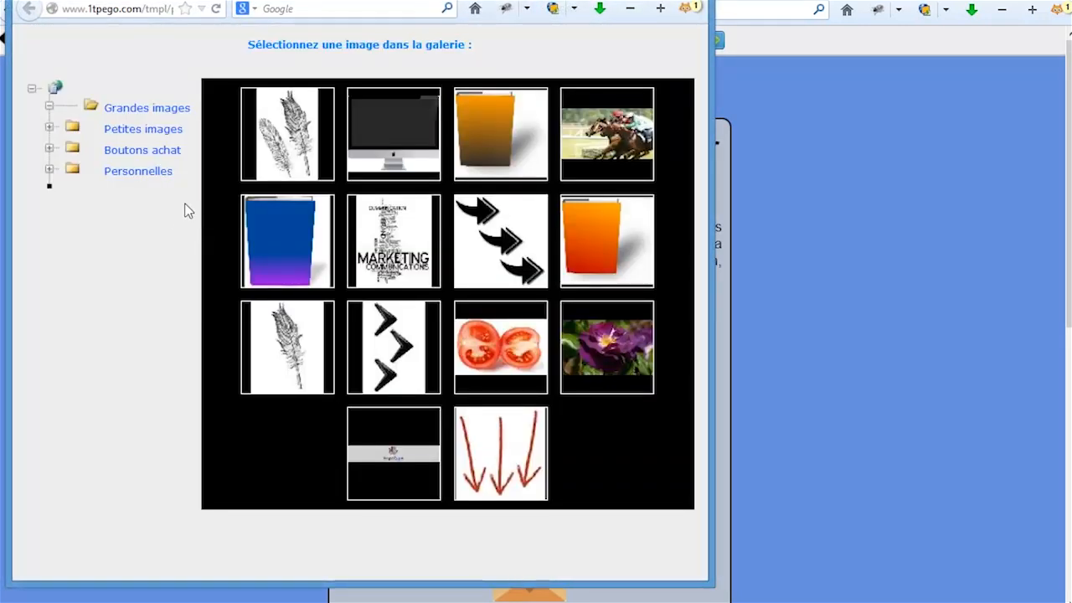
pyautogui.click(126, 134)
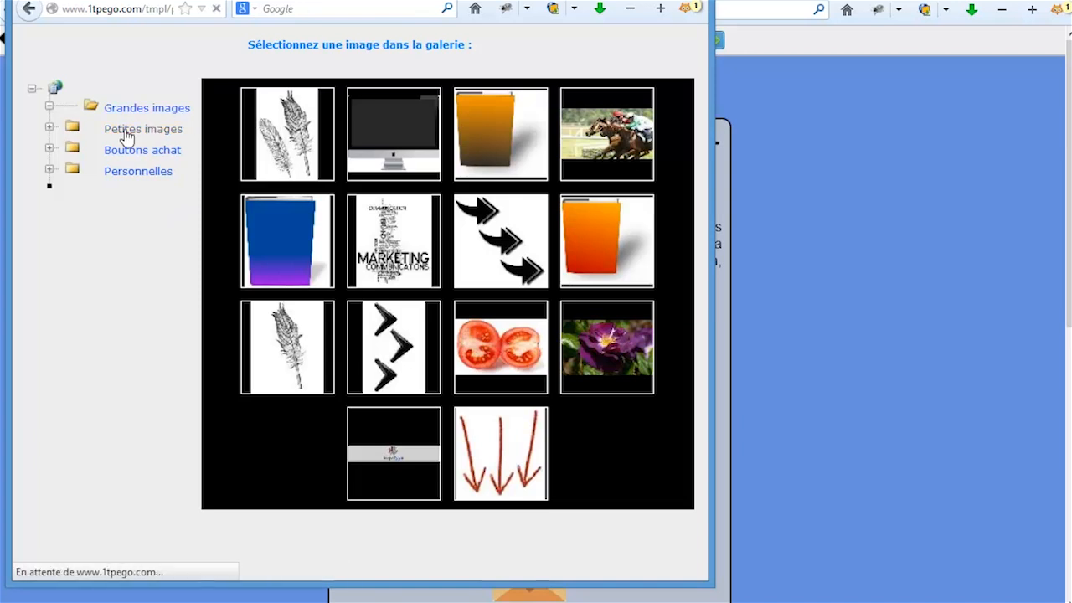
pyautogui.click(154, 114)
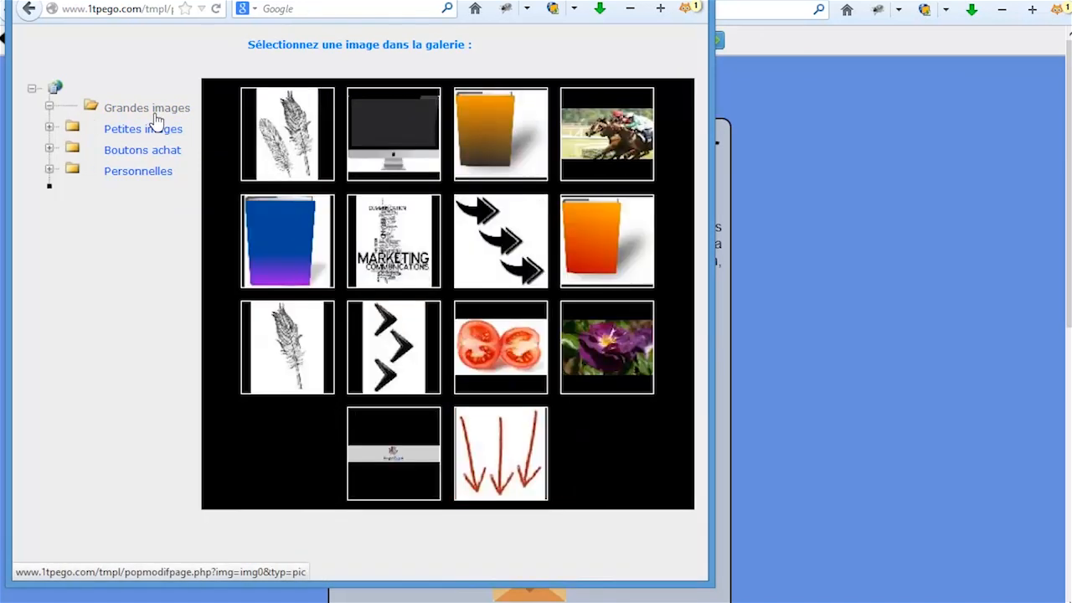
pyautogui.click(142, 150)
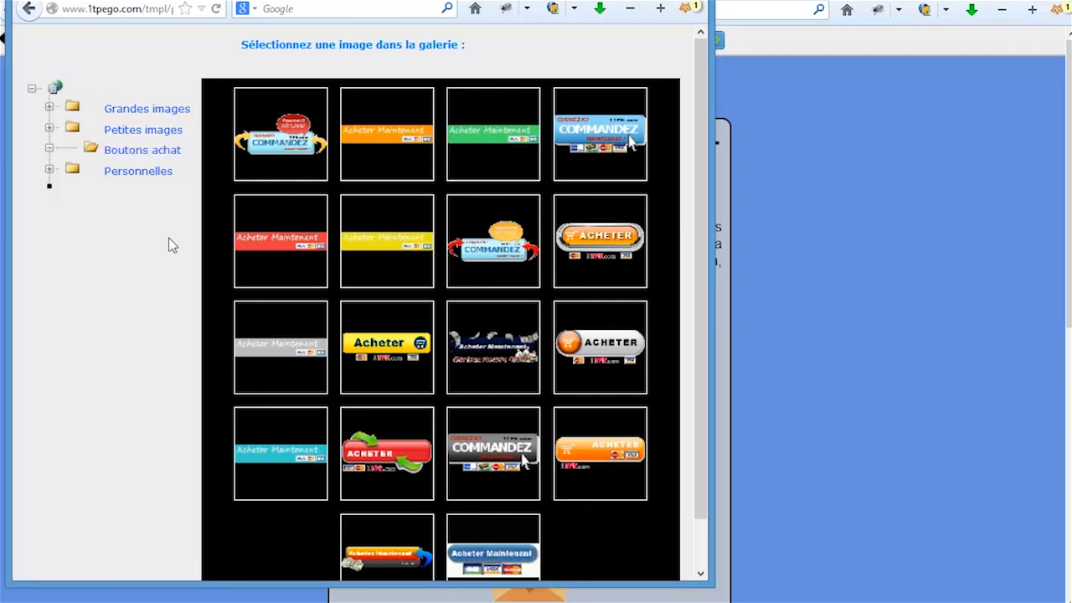
pyautogui.click(136, 174)
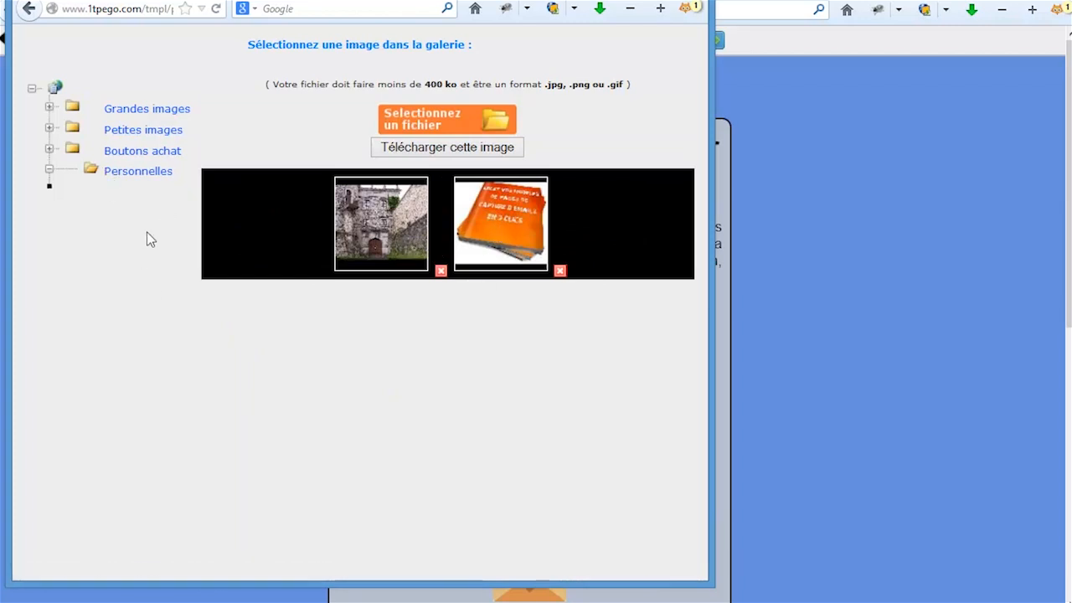
pyautogui.click(134, 134)
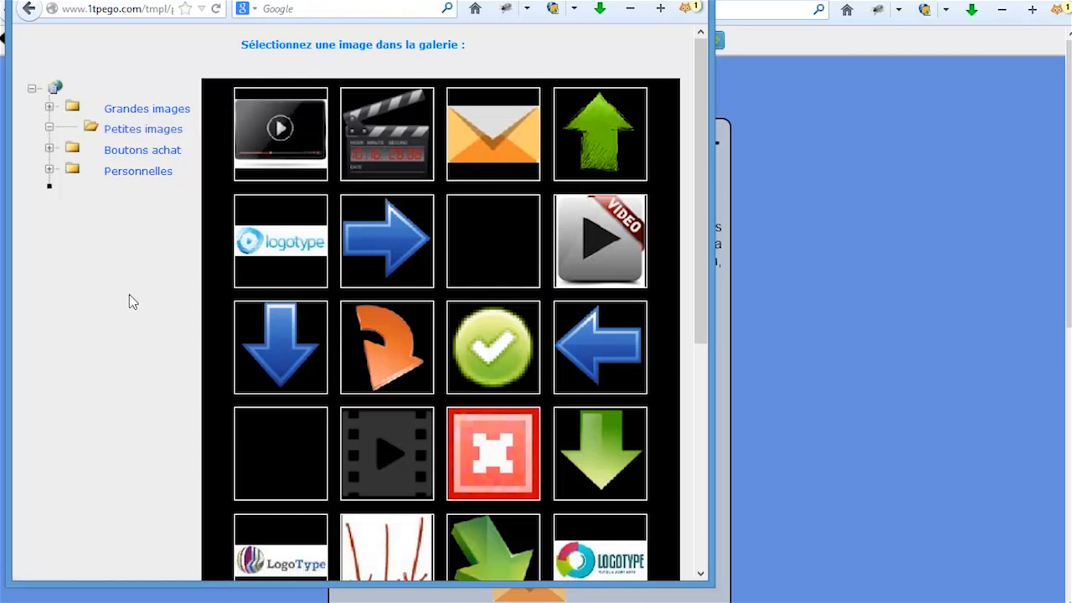
pyautogui.click(380, 250)
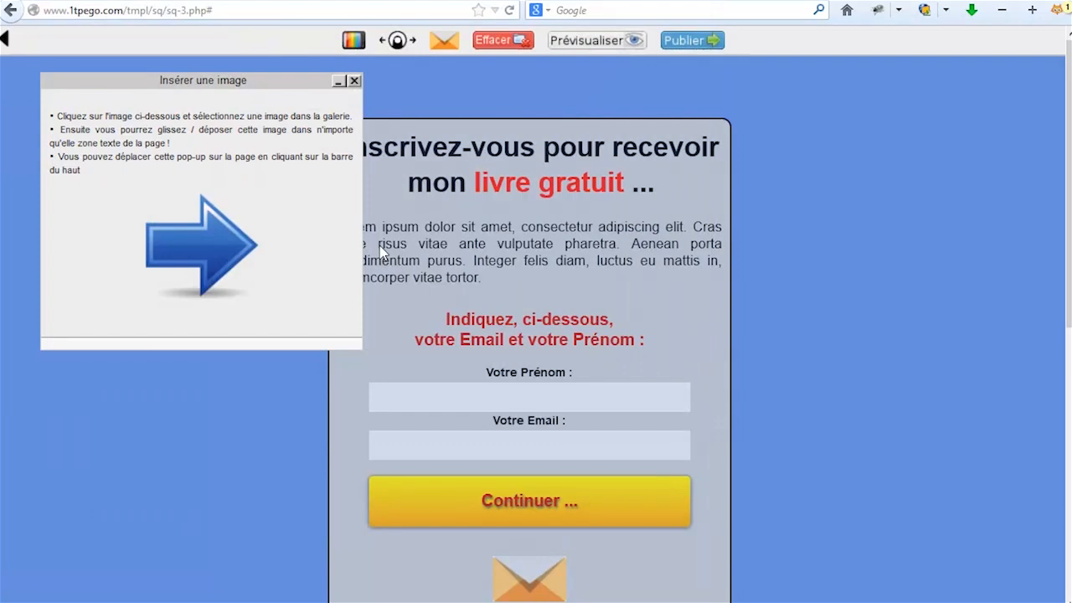
# Drag the blue arrow onto the page below the Lorem ipsum paragraph.
pyautogui.click(213, 240)
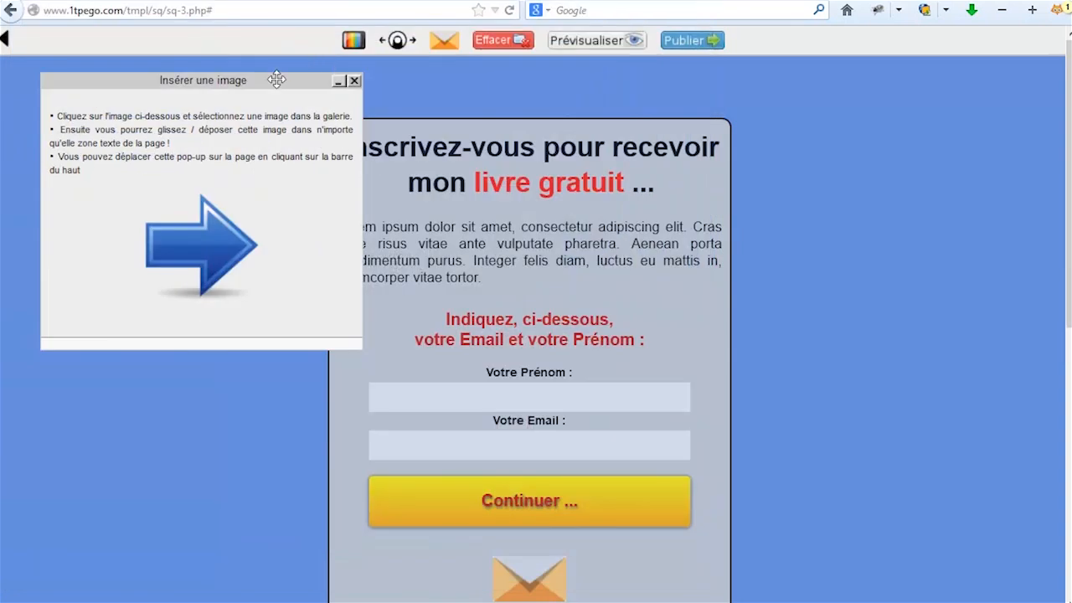
pyautogui.moveTo(280, 69); pyautogui.dragTo(1016, 82)
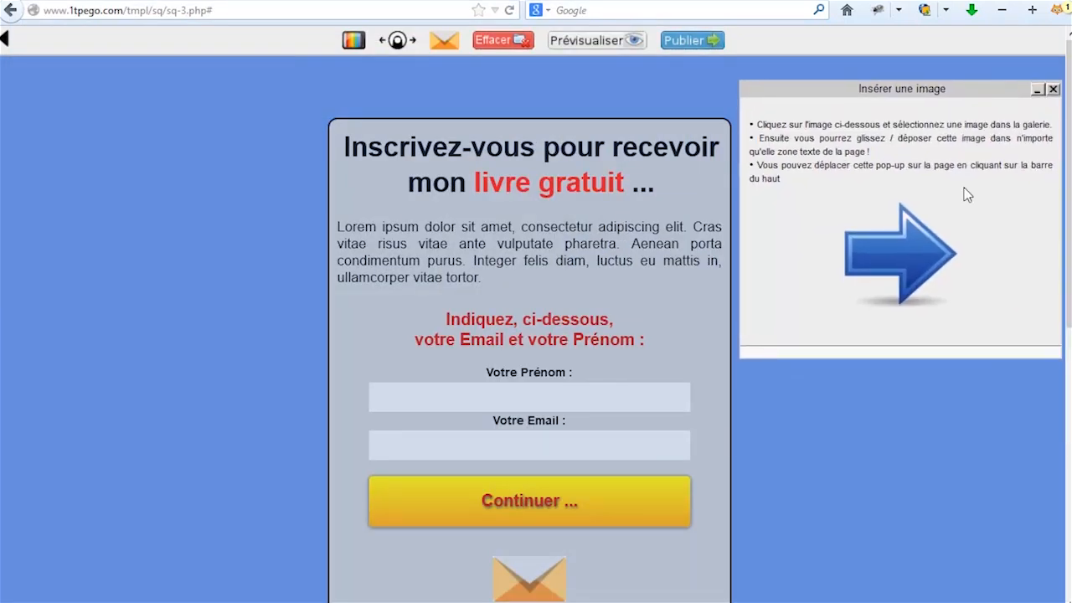
pyautogui.moveTo(892, 264); pyautogui.dragTo(725, 261)
pyautogui.moveTo(527, 251); pyautogui.dragTo(528, 281)
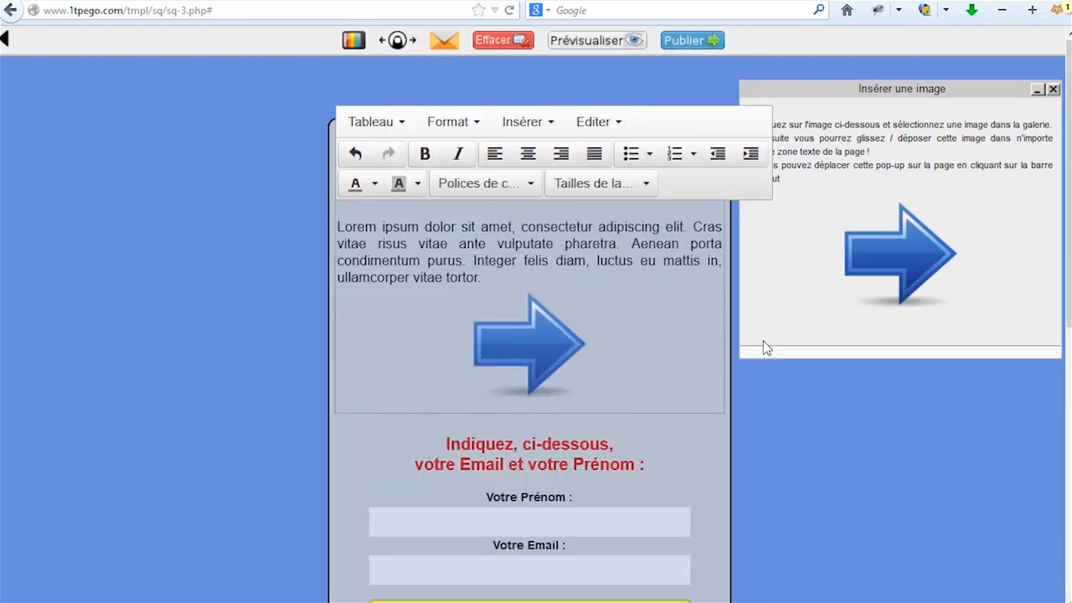
pyautogui.click(898, 464)
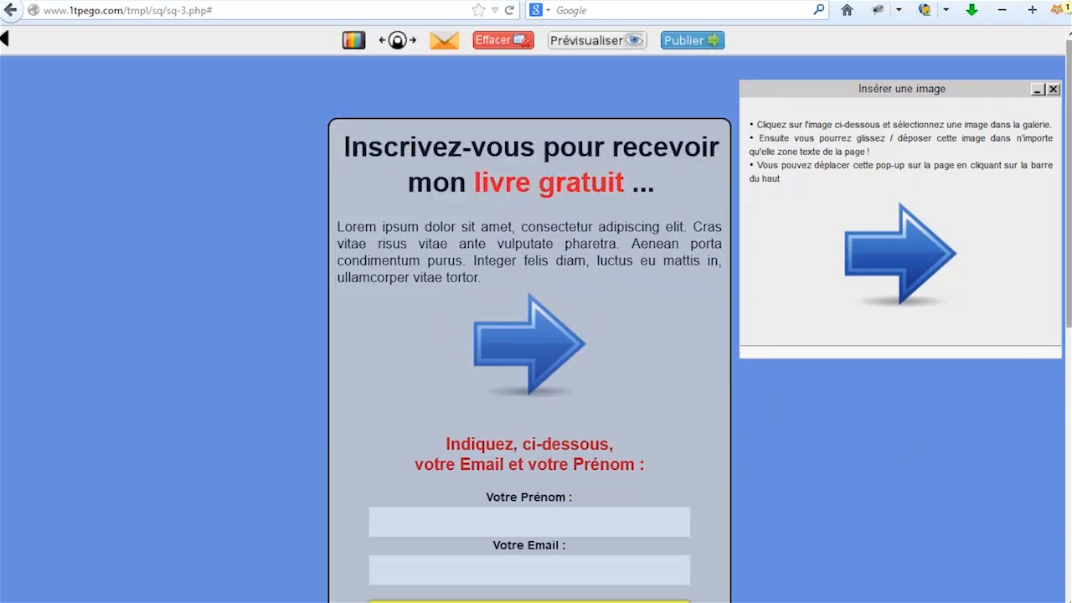
# Close the image pop-up, preview the capture page with its blue arrow, then resume editing.
pyautogui.click(1053, 88)
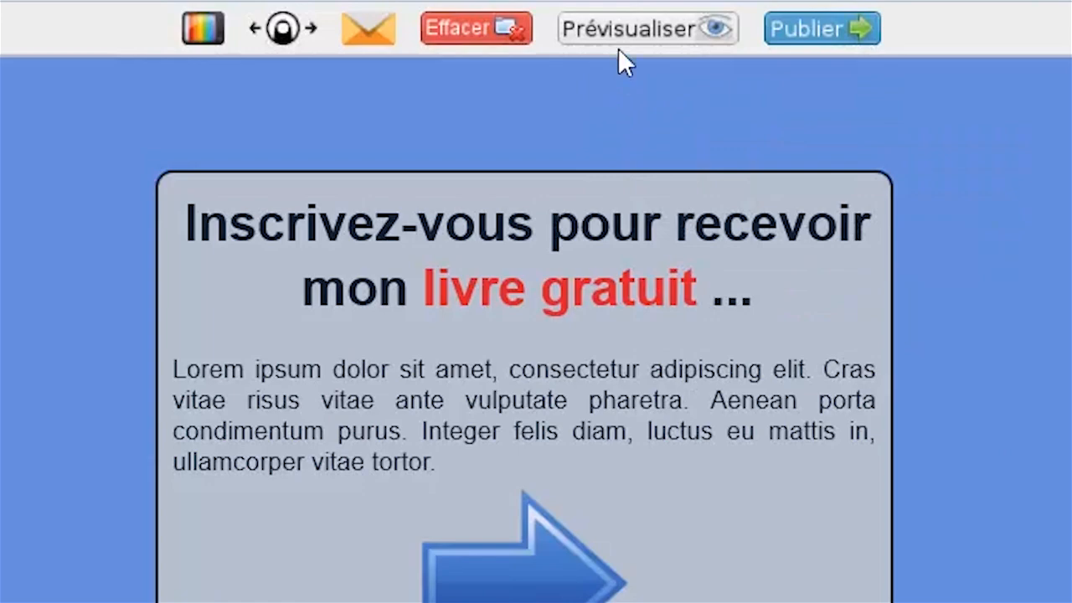
pyautogui.click(621, 33)
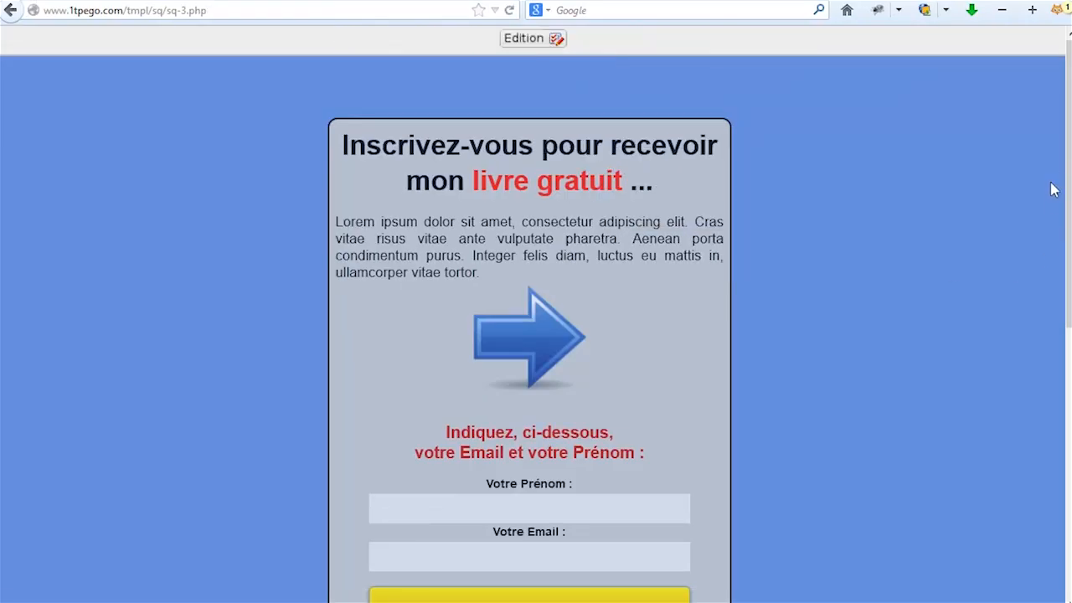
pyautogui.moveTo(1068, 180); pyautogui.dragTo(1046, 167)
pyautogui.click(521, 41)
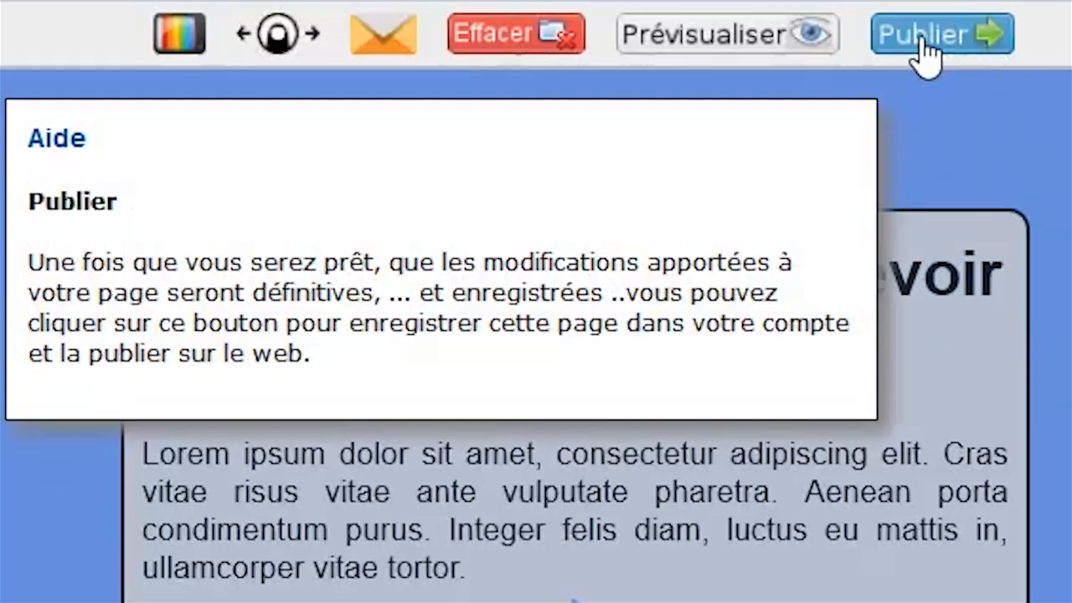
# Publish the page and open the live 'Notre nouveau produit de test à nous' page.
pyautogui.click(686, 46)
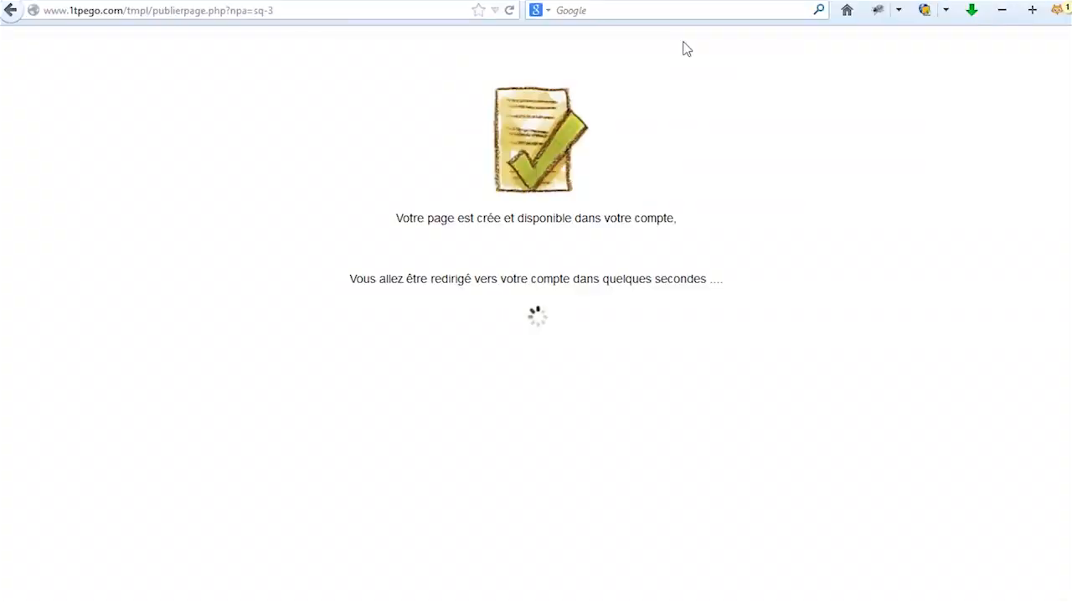
pyautogui.scroll(-3, 734, 448)
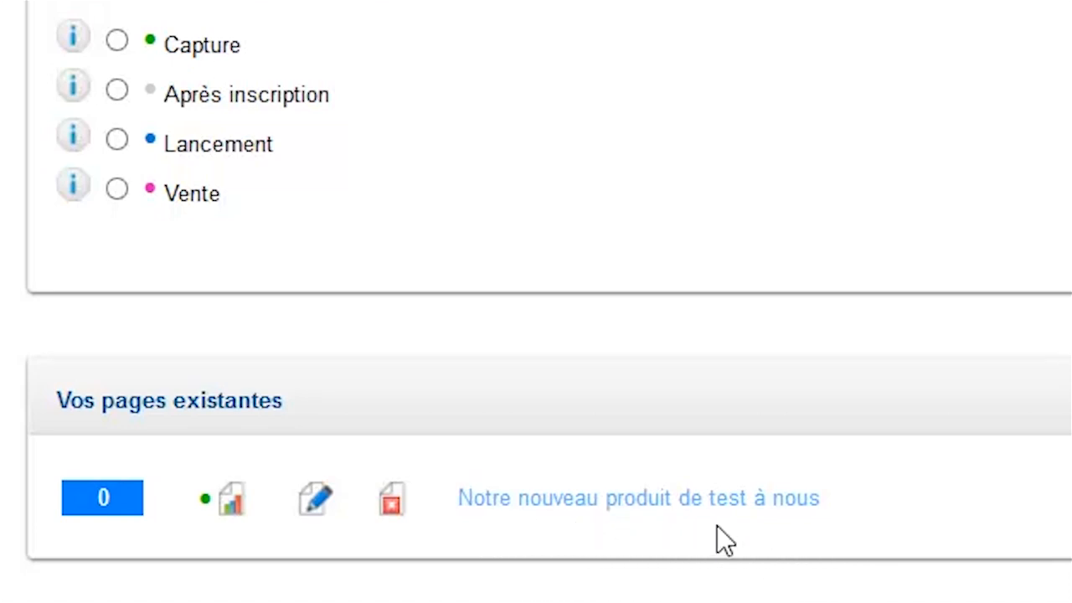
pyautogui.click(624, 501)
pyautogui.scroll(-5, 955, 415)
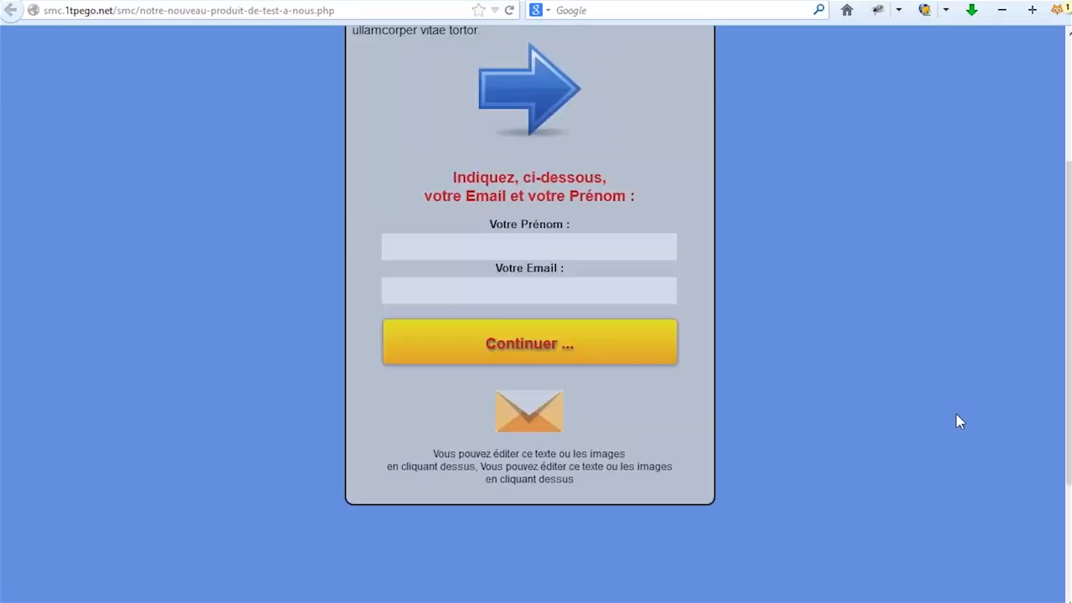
pyautogui.scroll(5, 960, 423)
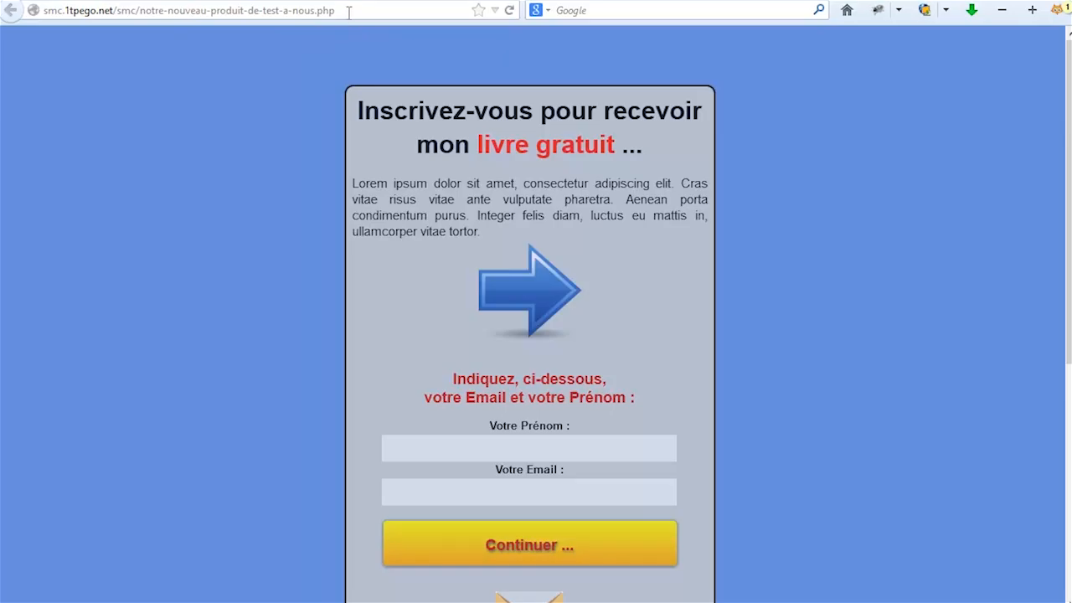
# Replace the page address subdomain with 'zf5' and reload the live page.
pyautogui.moveTo(349, 10); pyautogui.dragTo(34, 13)
pyautogui.click(183, 76)
pyautogui.doubleClick(57, 10)
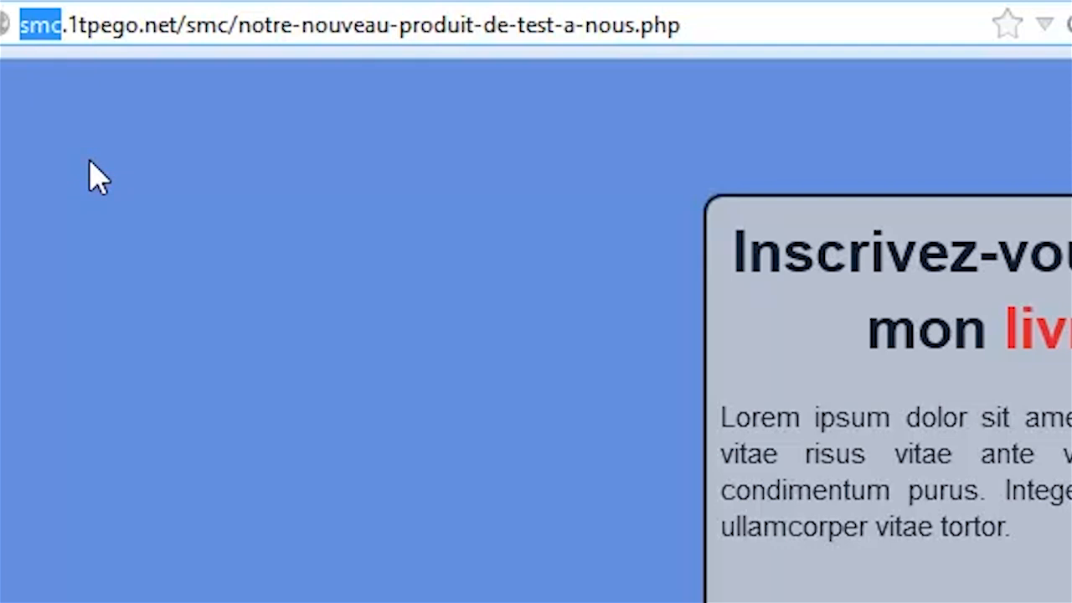
pyautogui.write('zf5')
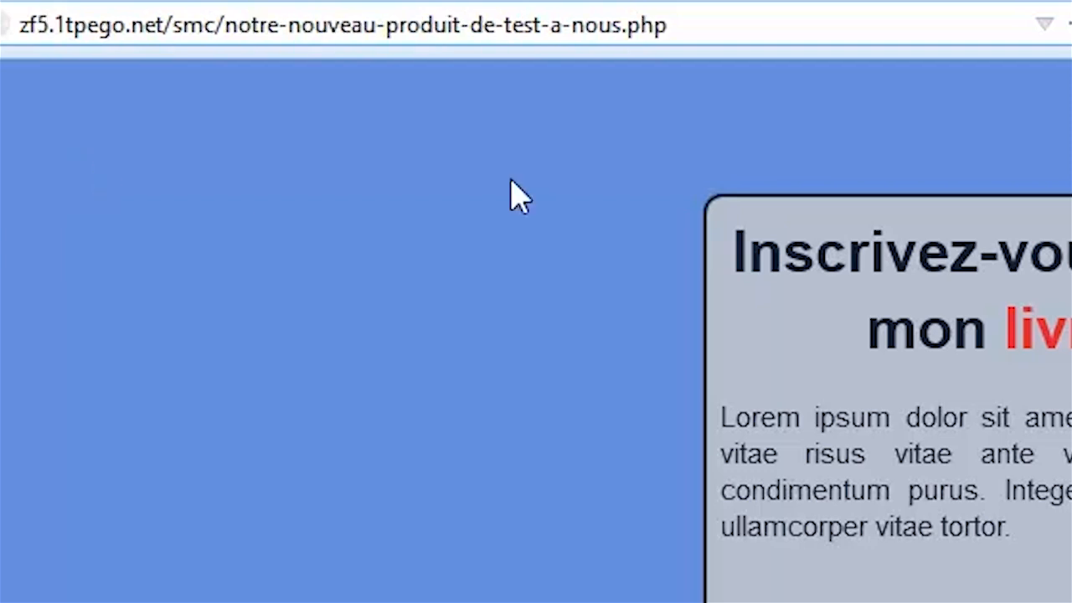
pyautogui.click(723, 28)
pyautogui.press('Return')
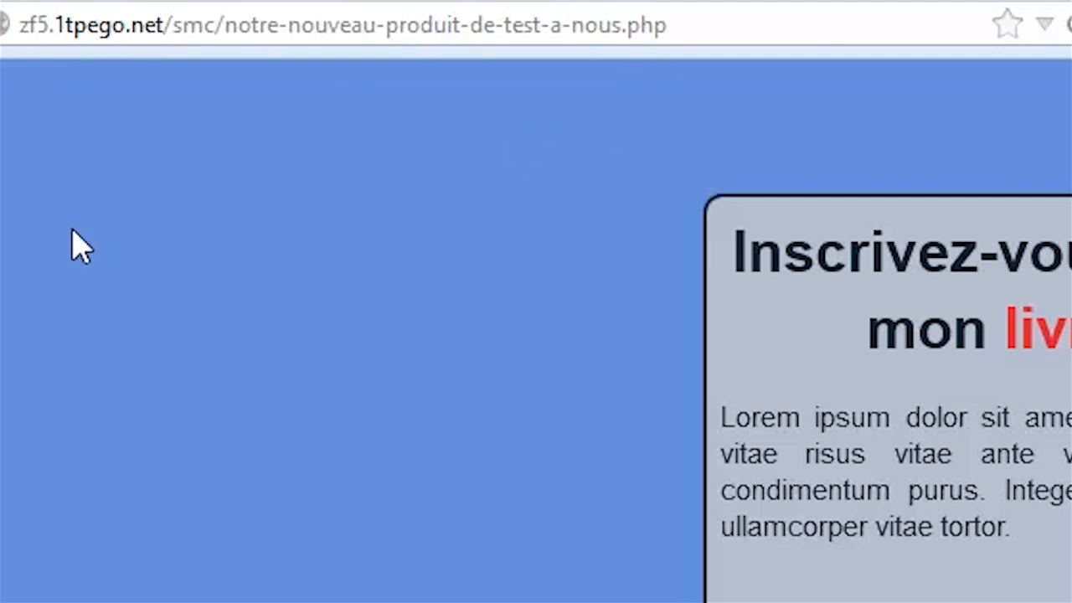
# Append '?a=1' to the page address and reload it.
pyautogui.click(725, 21)
pyautogui.click(763, 22)
pyautogui.click(763, 23)
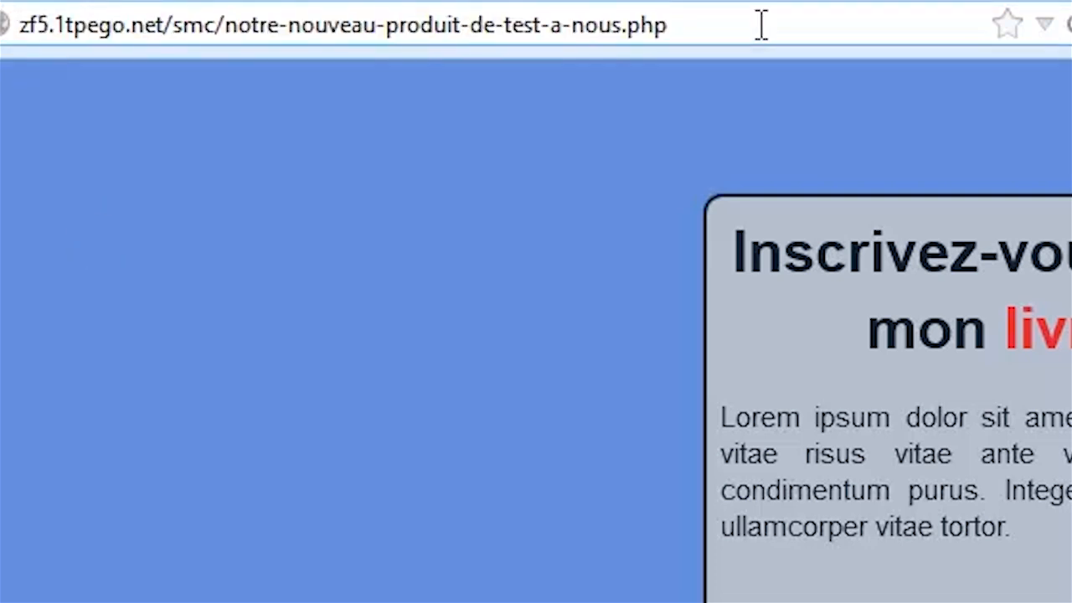
pyautogui.write('?a')
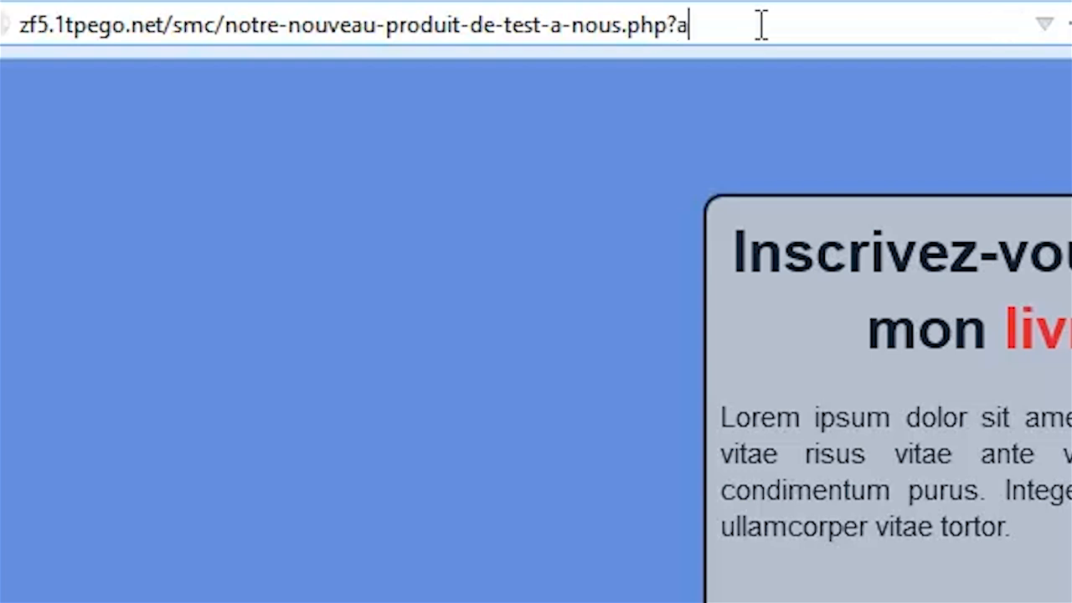
pyautogui.write('=1')
pyautogui.press('Return')
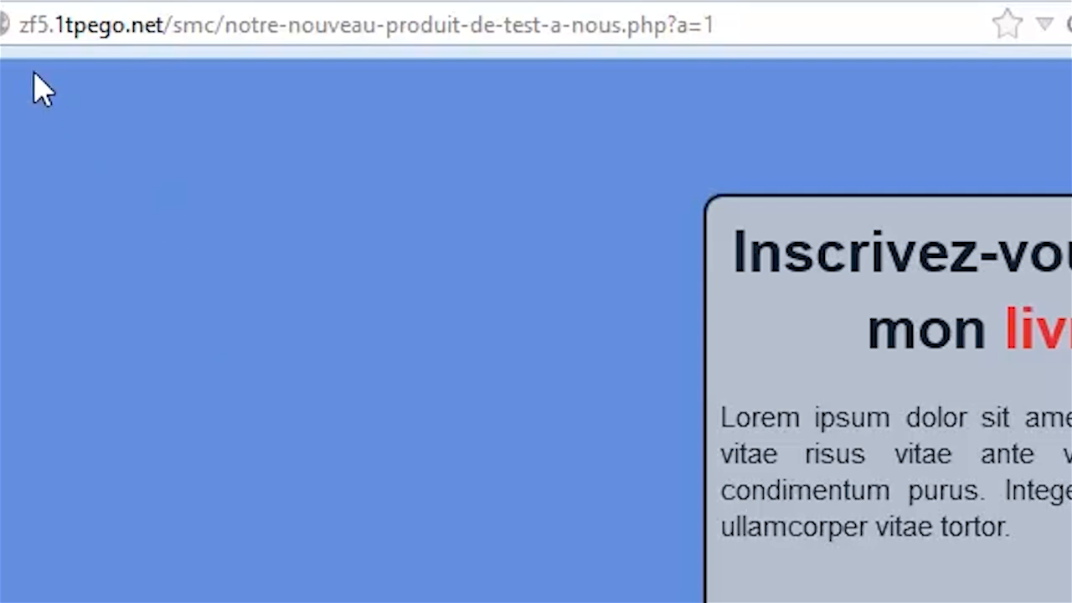
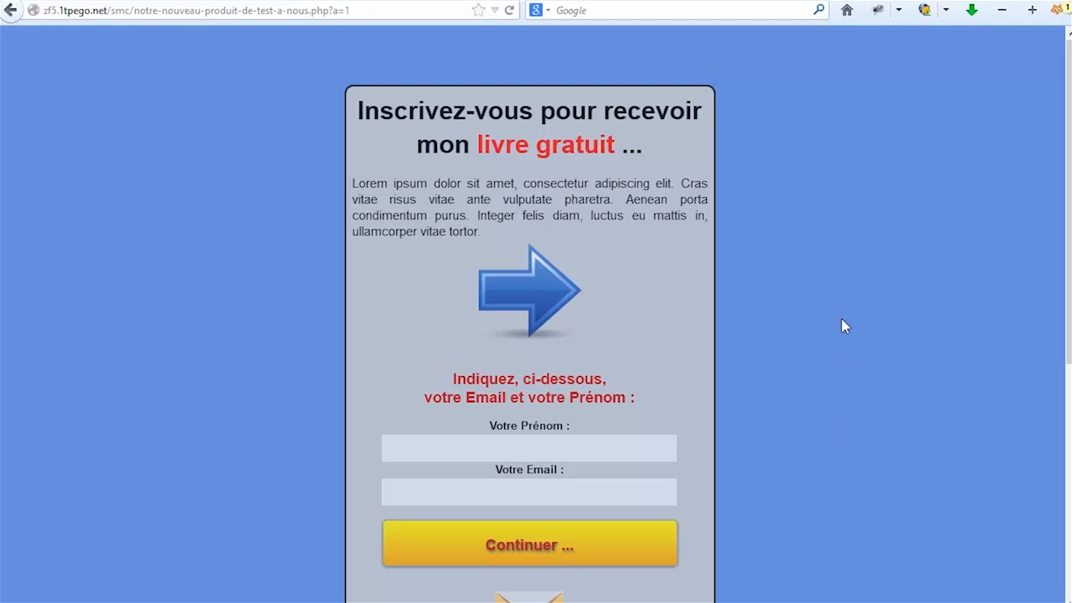
# Append a test e-mail as the &e= parameter to the capture page address and load it.
pyautogui.click(370, 10)
pyautogui.click(381, 10)
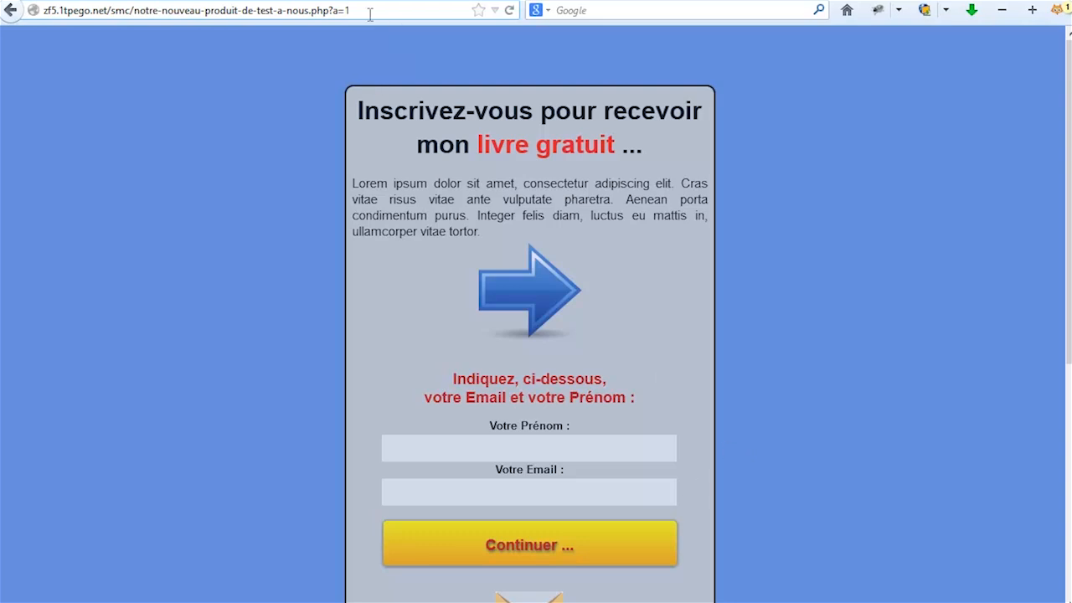
pyautogui.write('&')
pyautogui.write('e=')
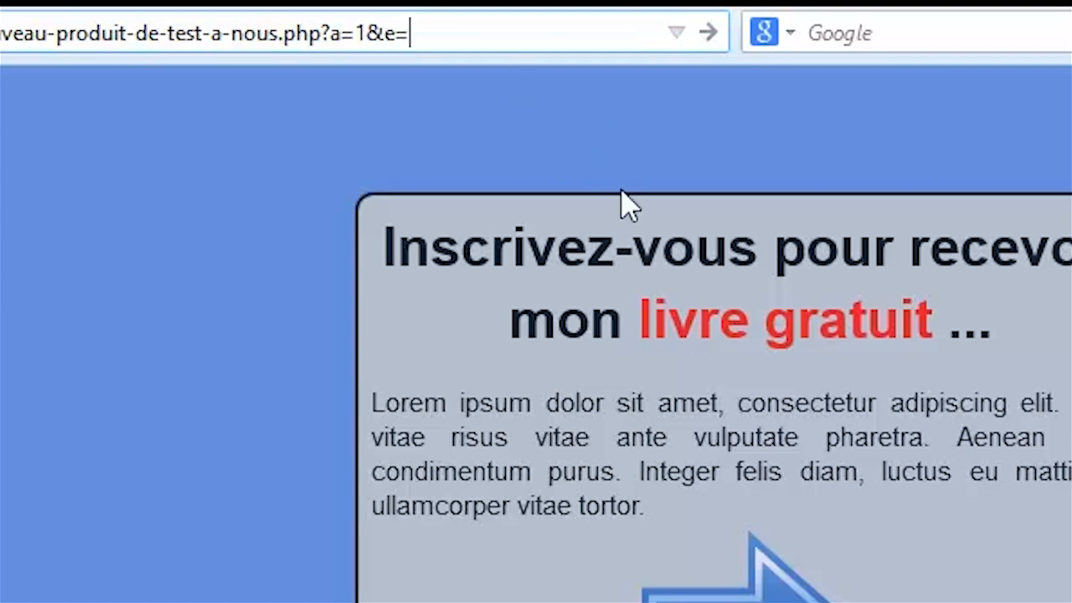
pyautogui.write('email@')
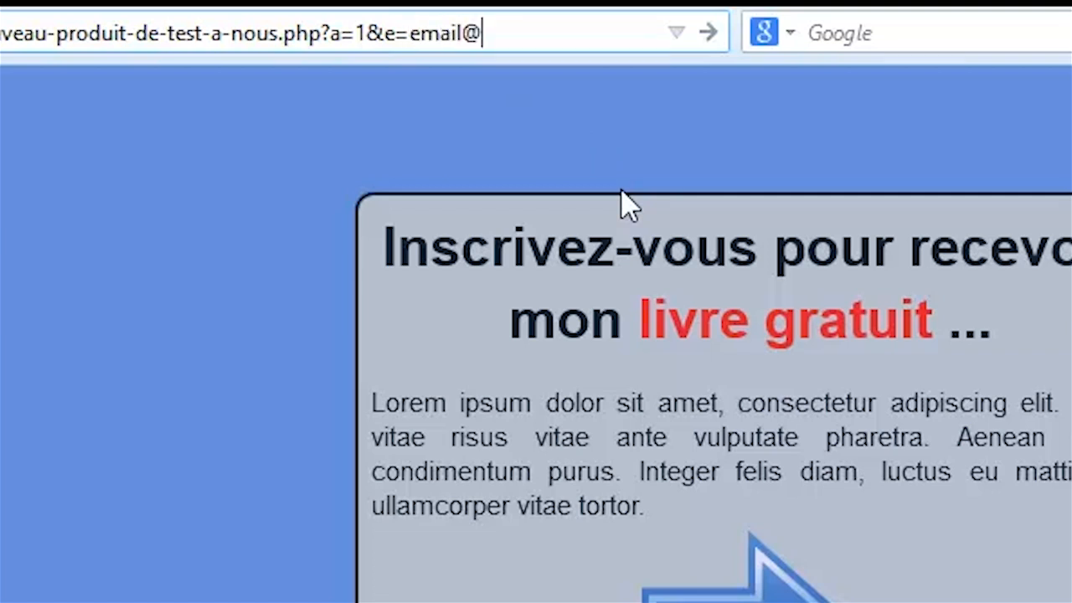
pyautogui.write('detest.com')
pyautogui.press('Return')
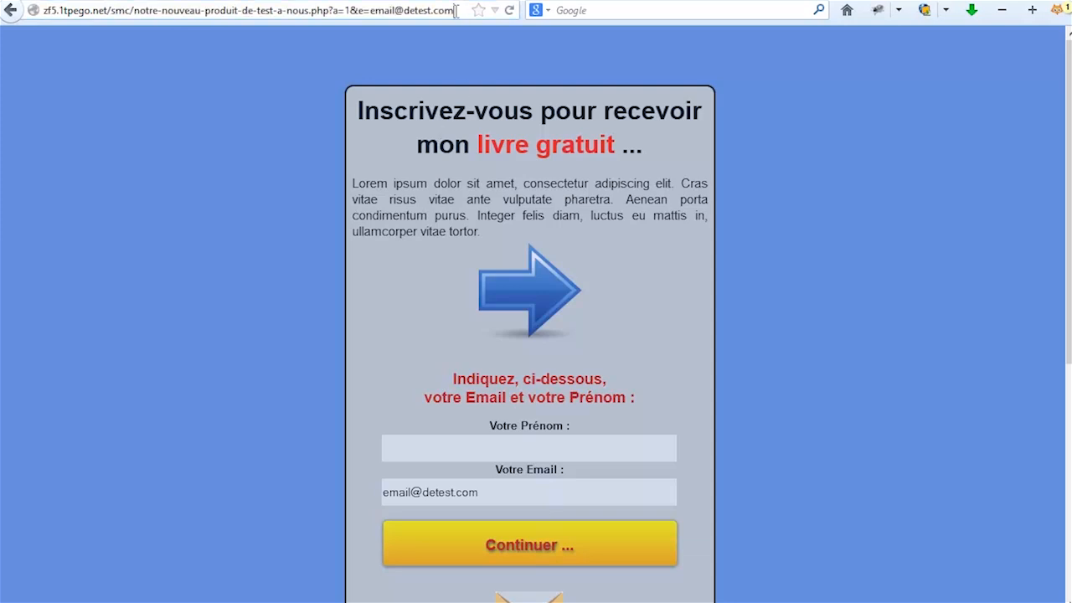
# Add a first name as the &n= parameter and reload the pre-filled page.
pyautogui.write('&e=email@detest.com&')
pyautogui.write('n')
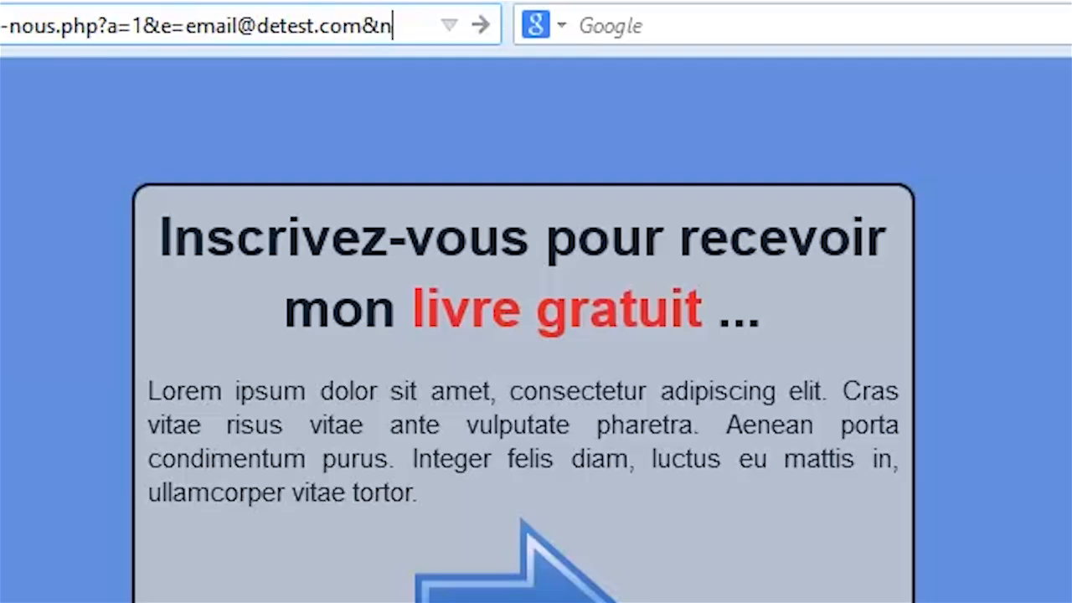
pyautogui.write('=sylvain')
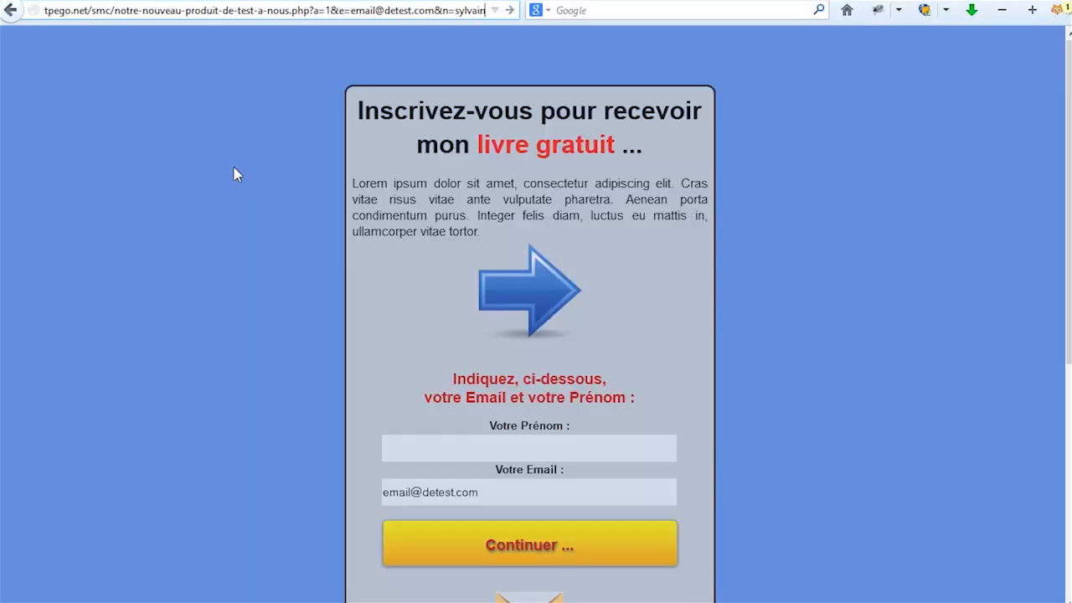
pyautogui.press('Return')
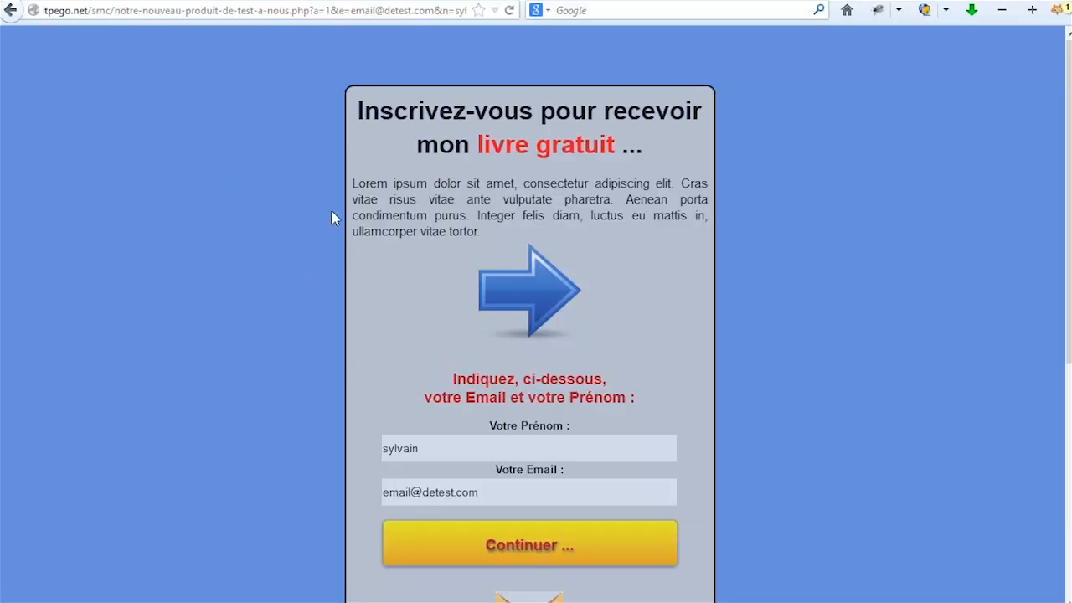
pyautogui.click(208, 12)
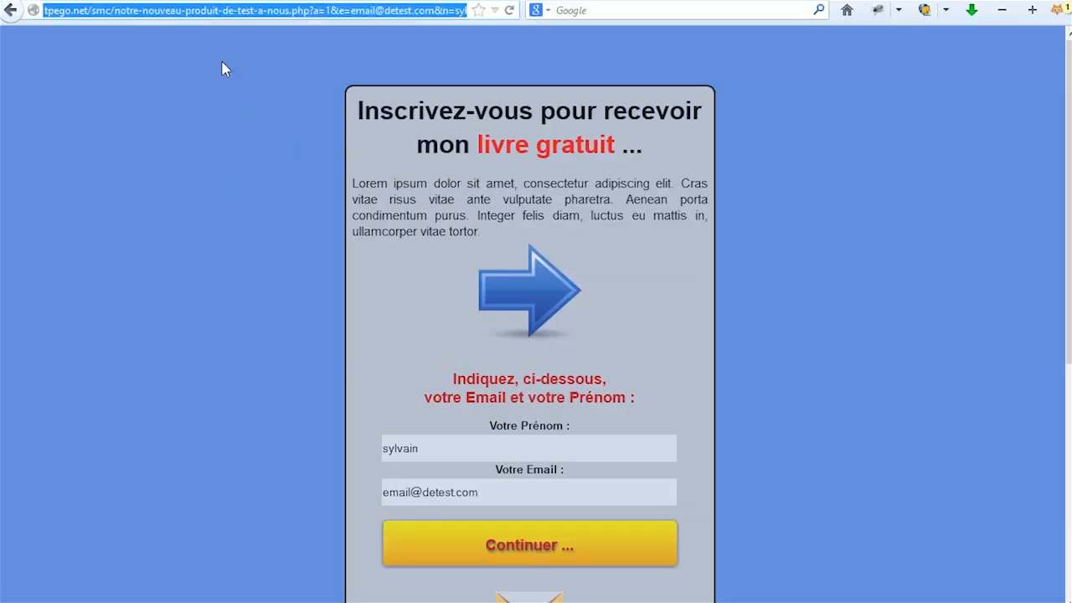
# Scroll through the capture page to check the pre-filled Prénom and Email fields.
pyautogui.click(360, 52)
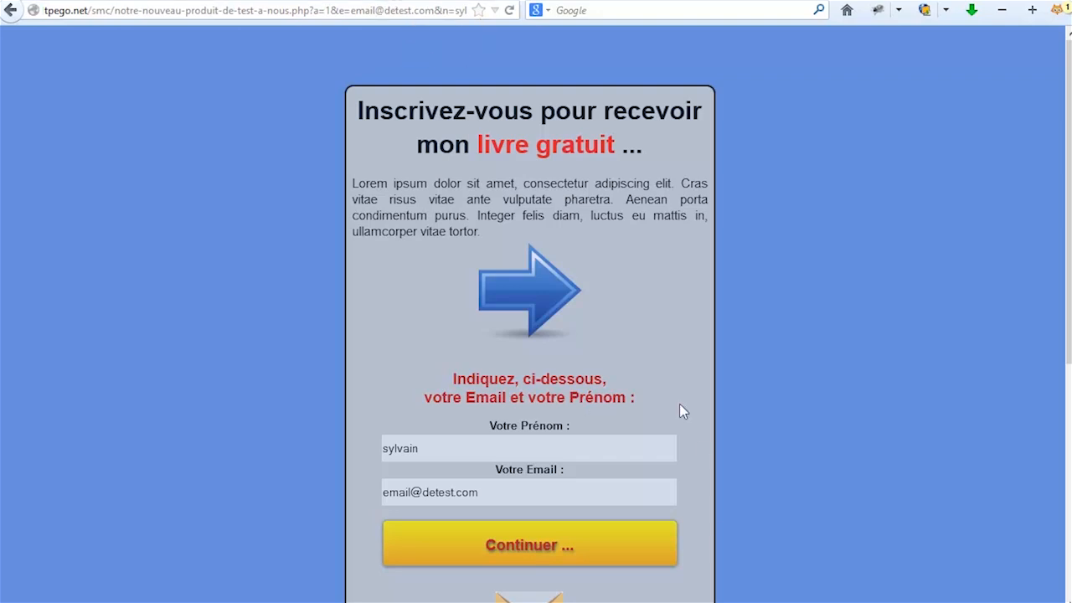
pyautogui.scroll(-2, 863, 498)
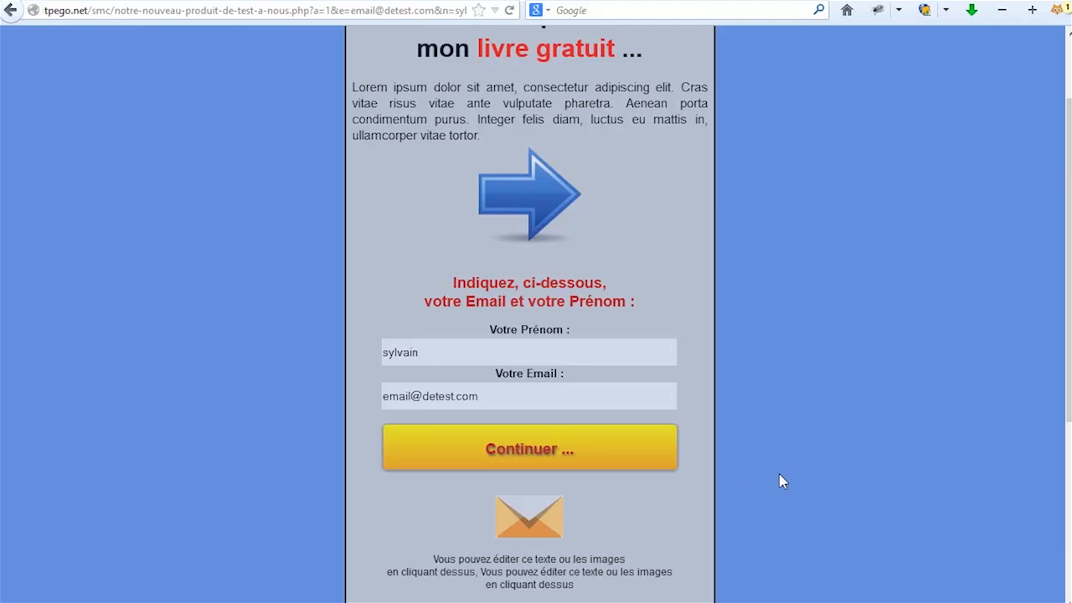
pyautogui.scroll(2, 779, 482)
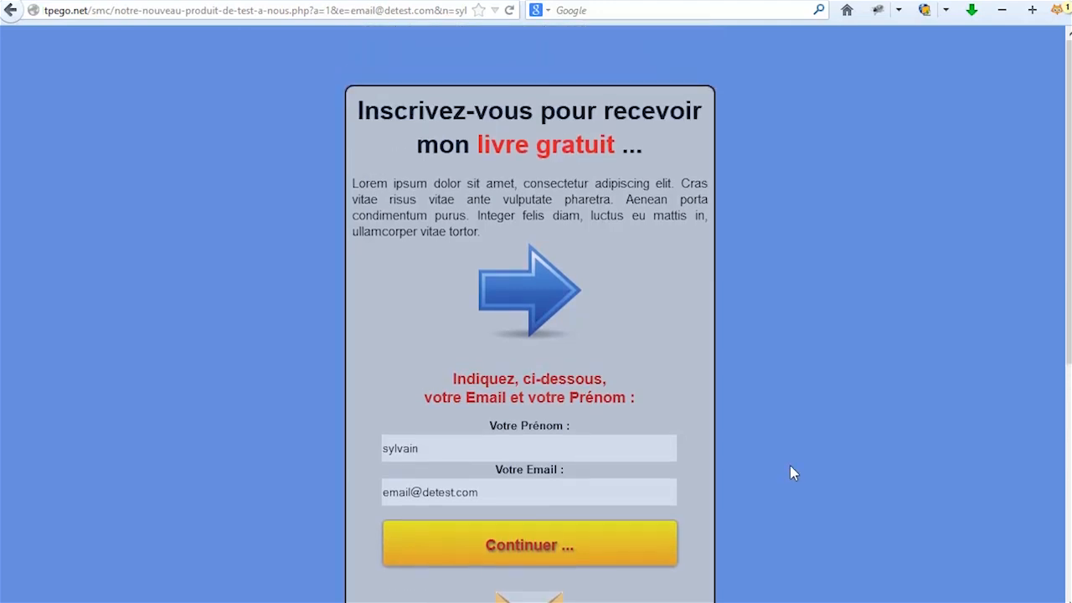
pyautogui.scroll(-5, 902, 385)
pyautogui.scroll(5, 901, 402)
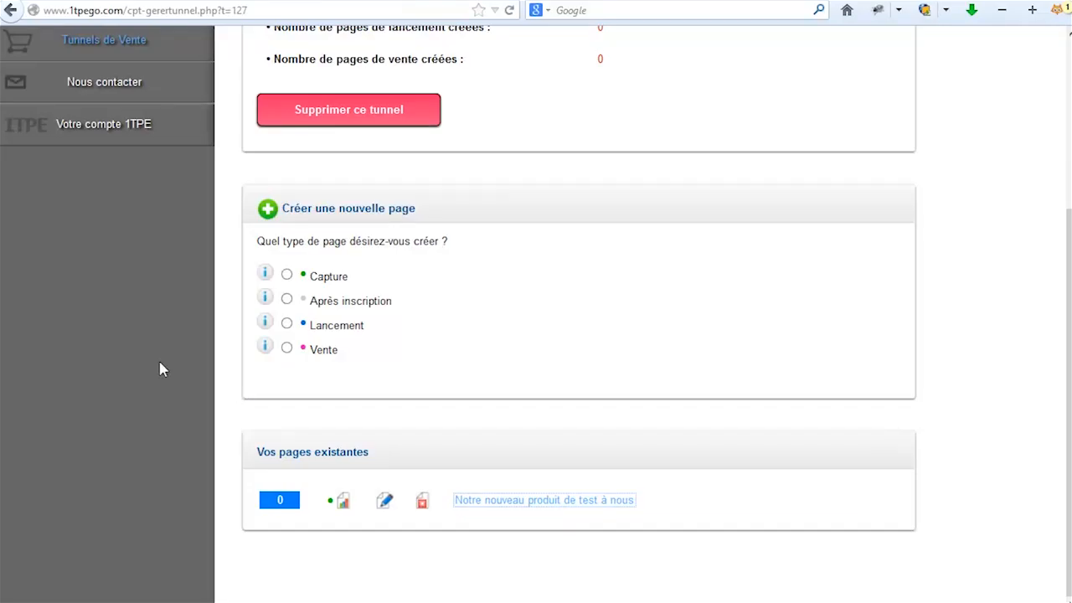
# Create an Après inscription page named 'pageinscription' and continue to the templates.
pyautogui.click(287, 299)
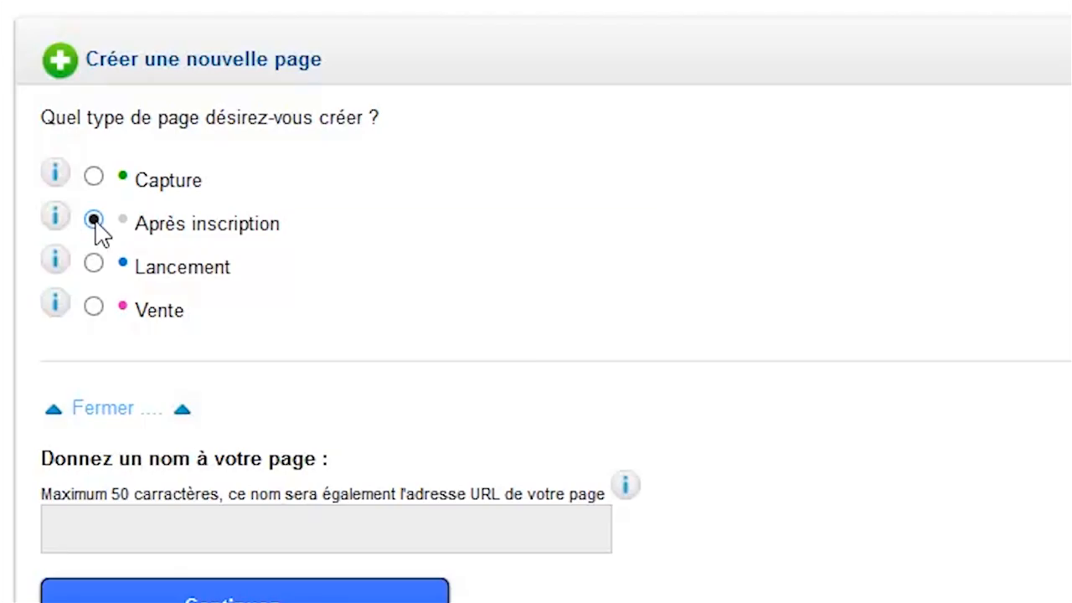
pyautogui.click(115, 529)
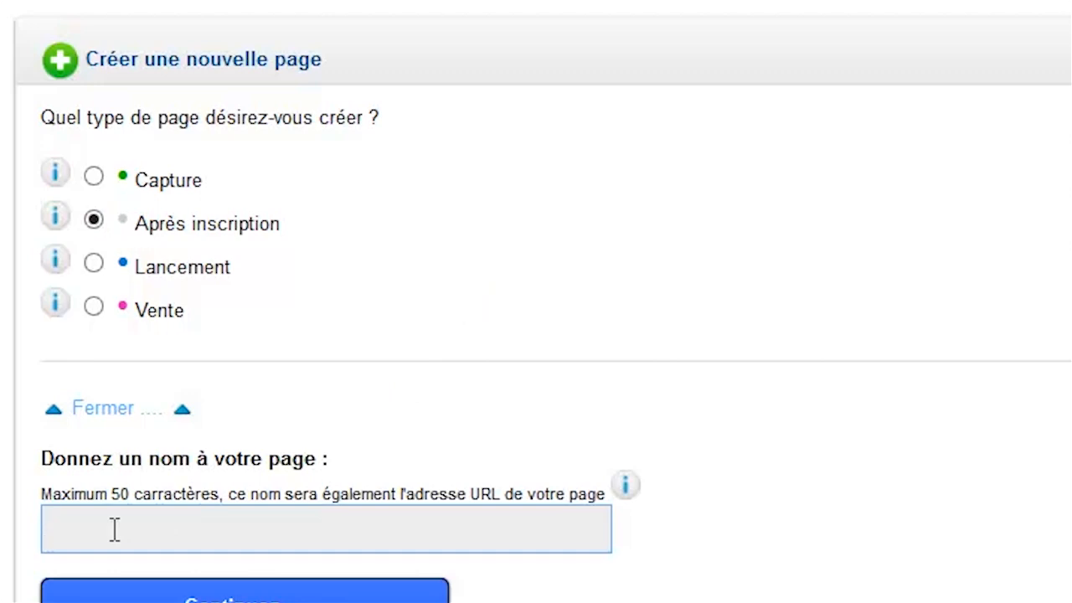
pyautogui.write('page')
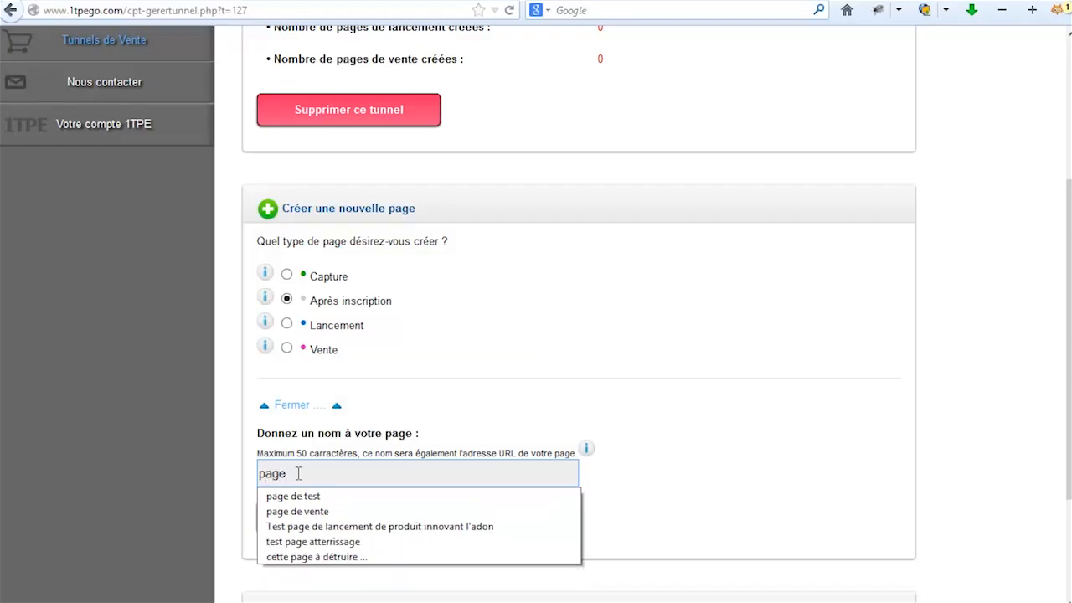
pyautogui.write('inscription')
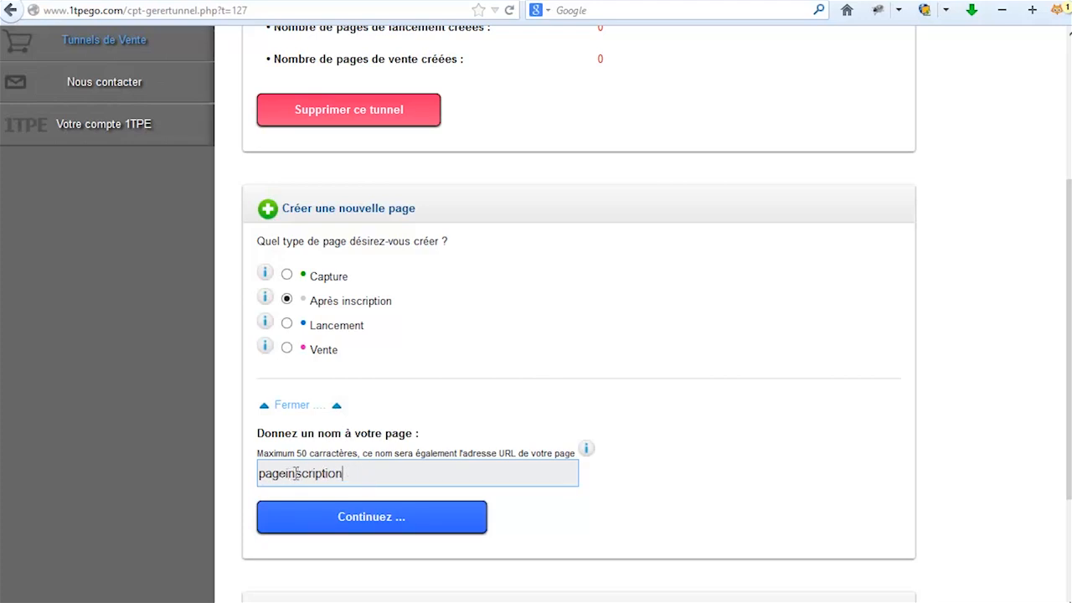
pyautogui.moveTo(364, 475); pyautogui.dragTo(204, 475)
pyautogui.click(330, 514)
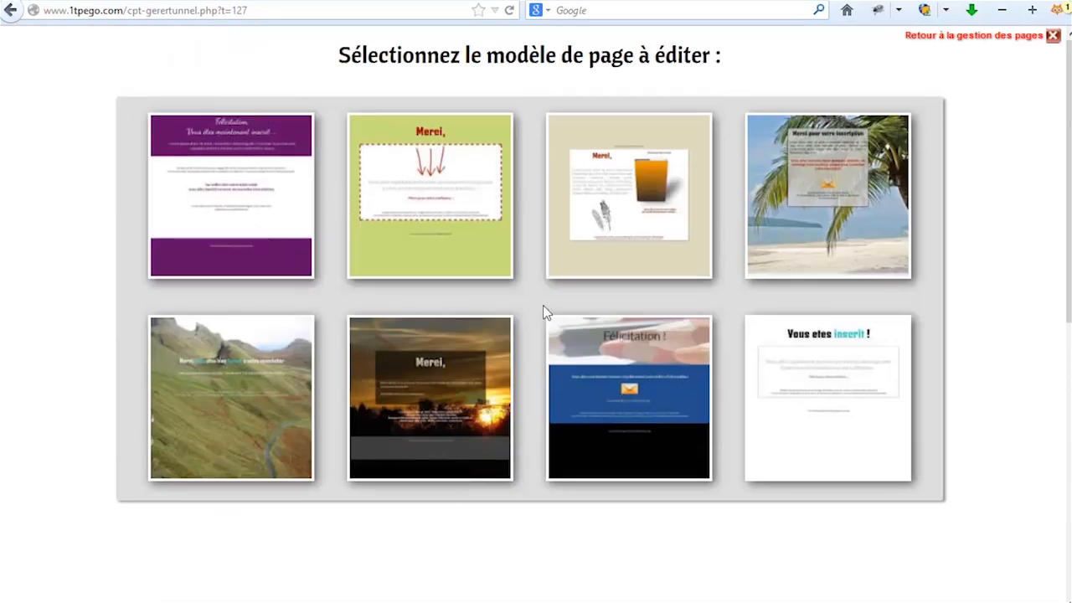
# Open the green Merci template and swap its red arrows image for the MARKETING word-cloud.
pyautogui.click(405, 195)
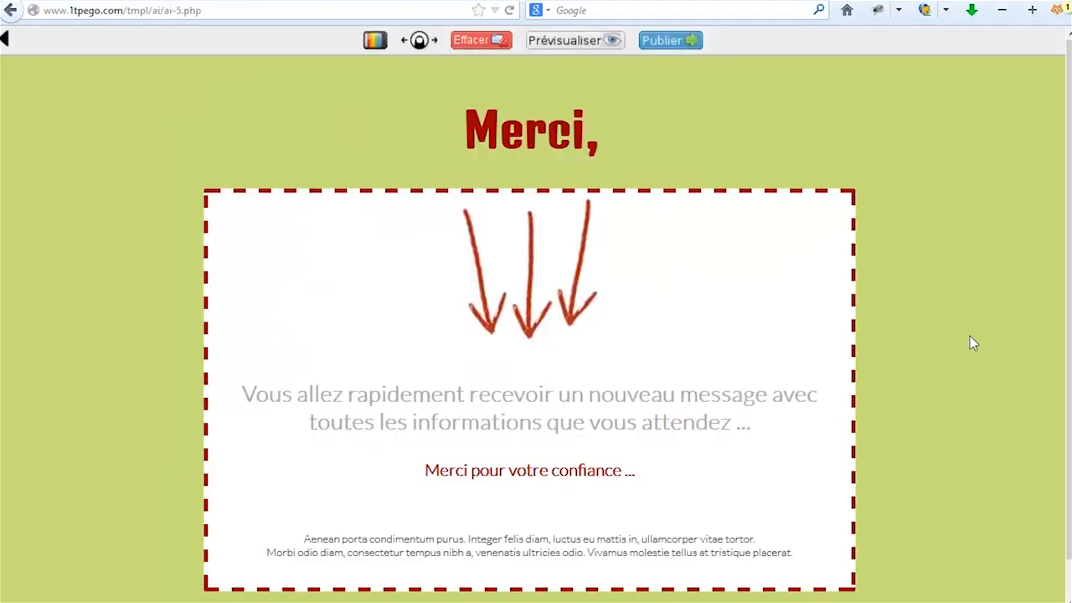
pyautogui.click(566, 394)
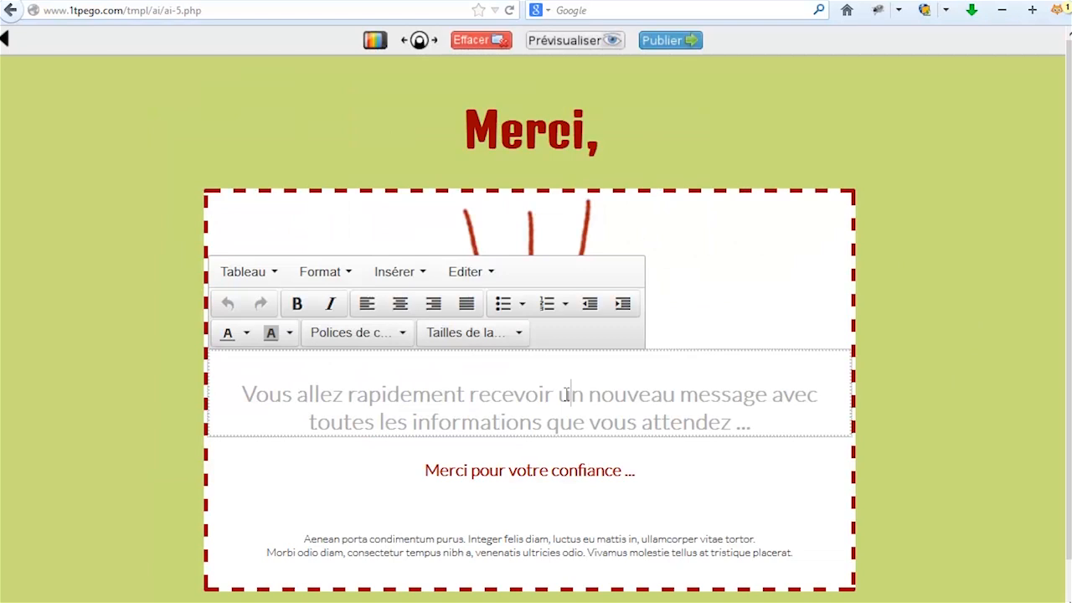
pyautogui.click(482, 311)
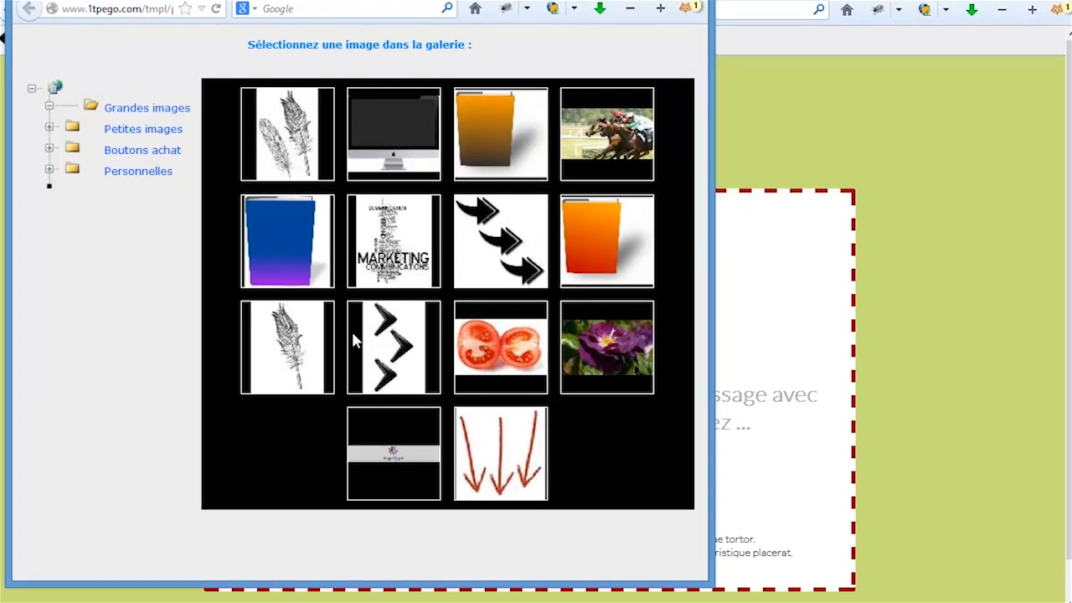
pyautogui.click(409, 231)
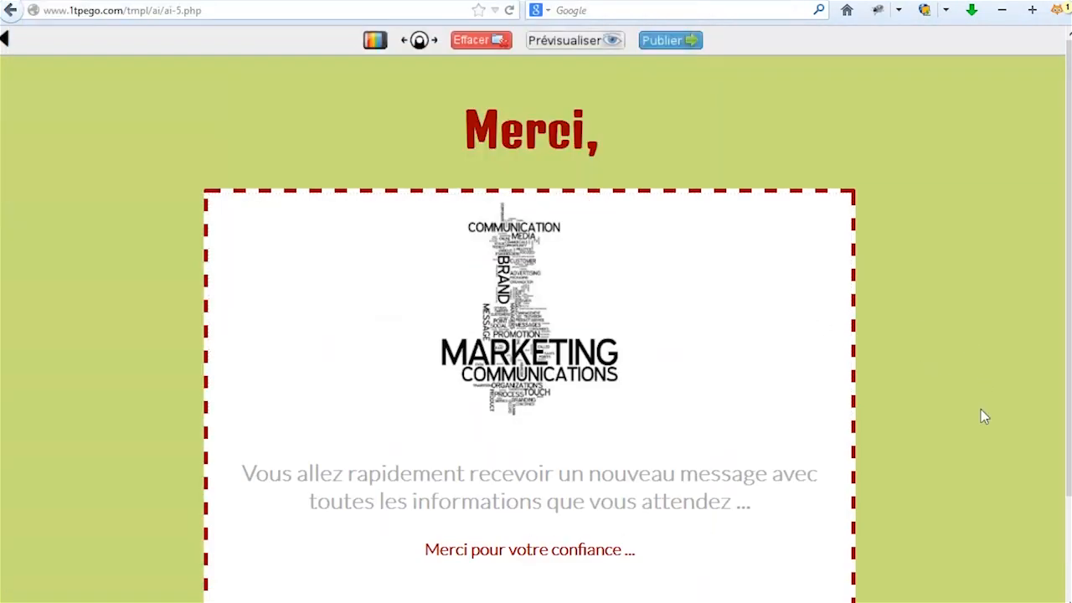
pyautogui.scroll(-2, 982, 418)
pyautogui.scroll(2, 982, 418)
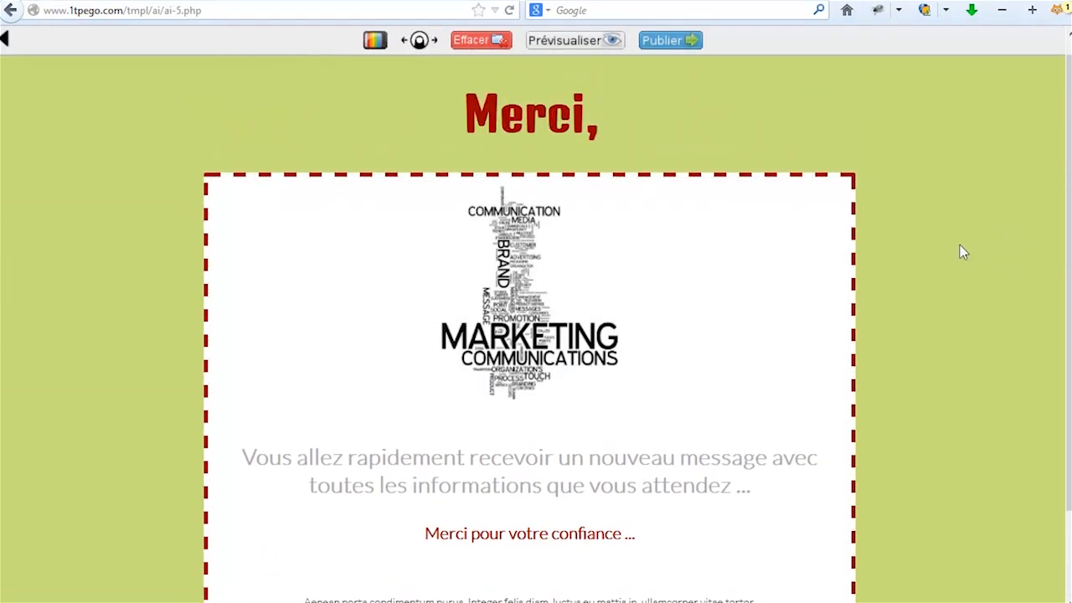
pyautogui.scroll(-2, 964, 331)
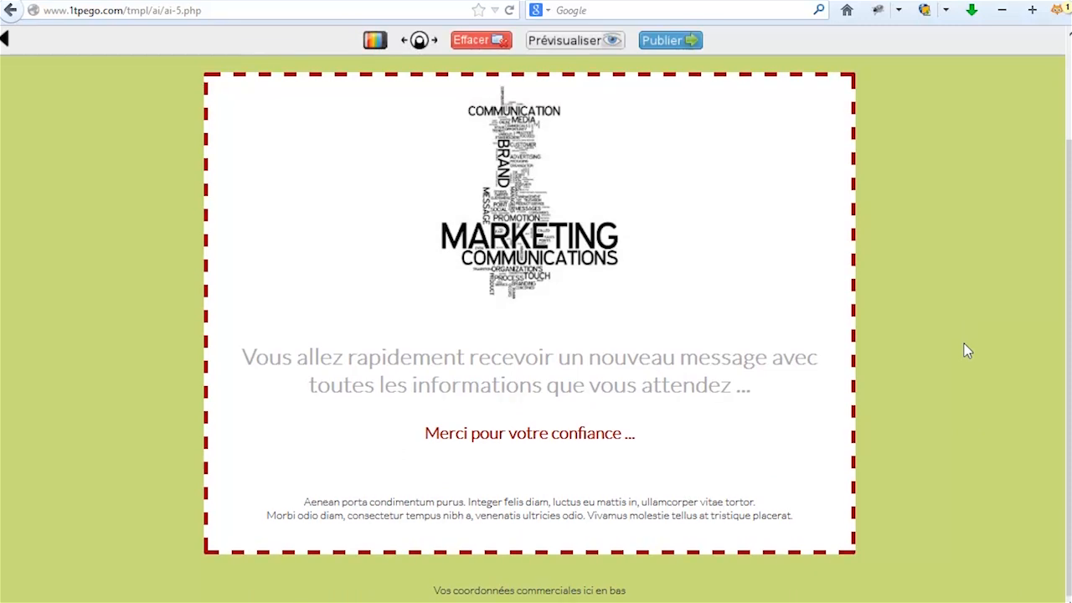
pyautogui.scroll(2, 964, 343)
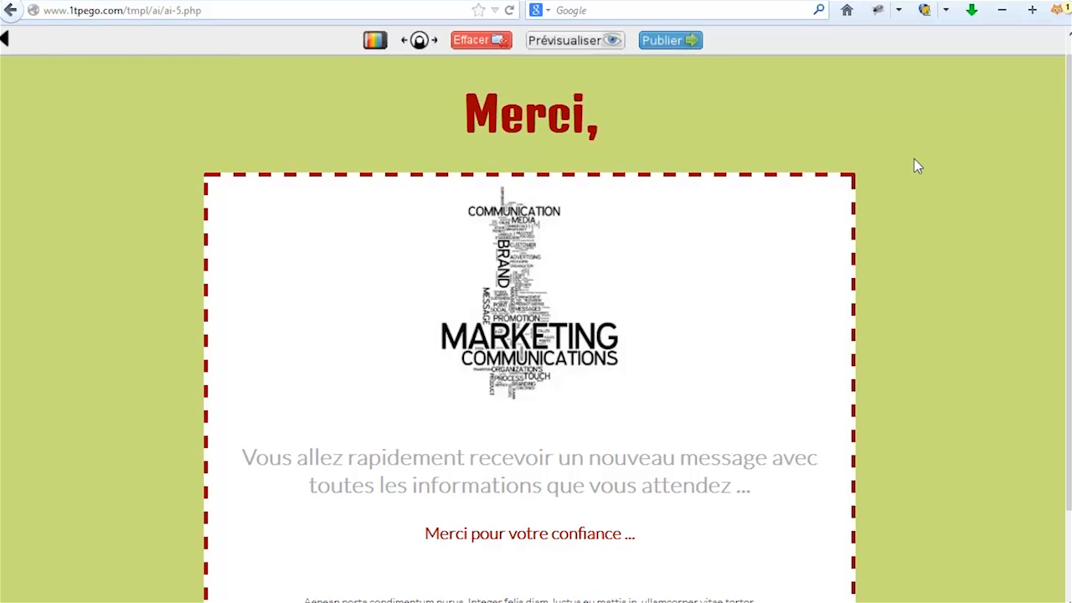
# Start a new Lancement page in the tunnel named 'pageinscription'.
pyautogui.click(5, 42)
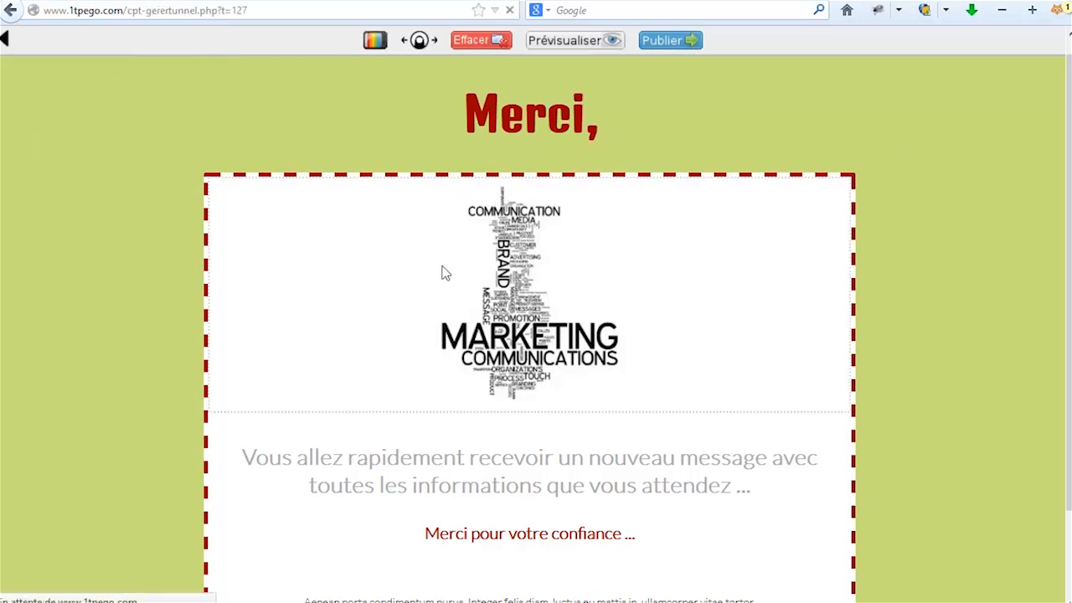
pyautogui.scroll(-2, 624, 352)
pyautogui.scroll(-2, 614, 400)
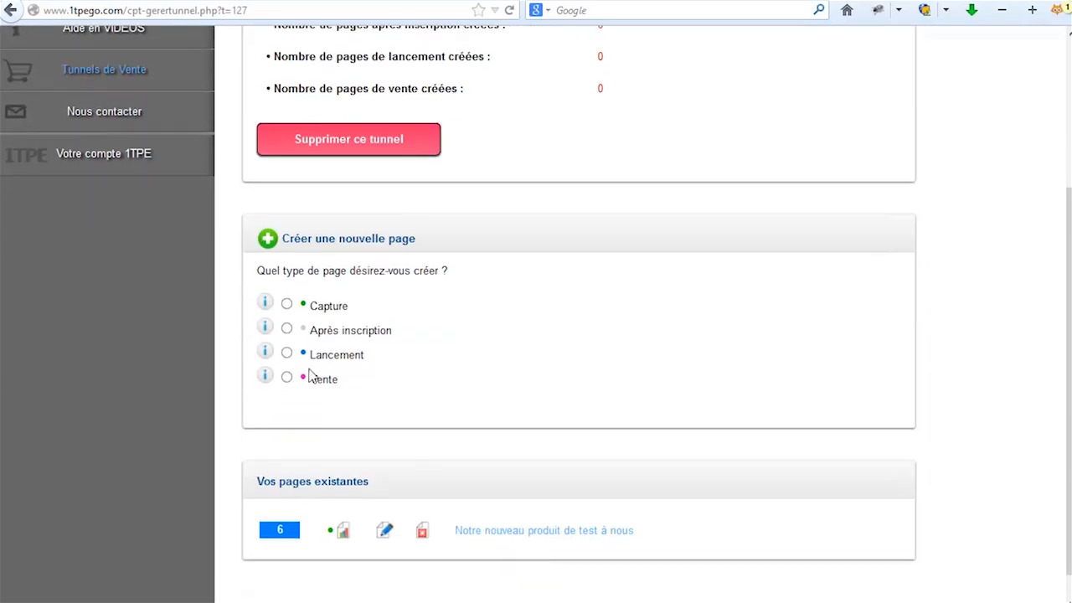
pyautogui.click(286, 352)
pyautogui.scroll(-2, 510, 386)
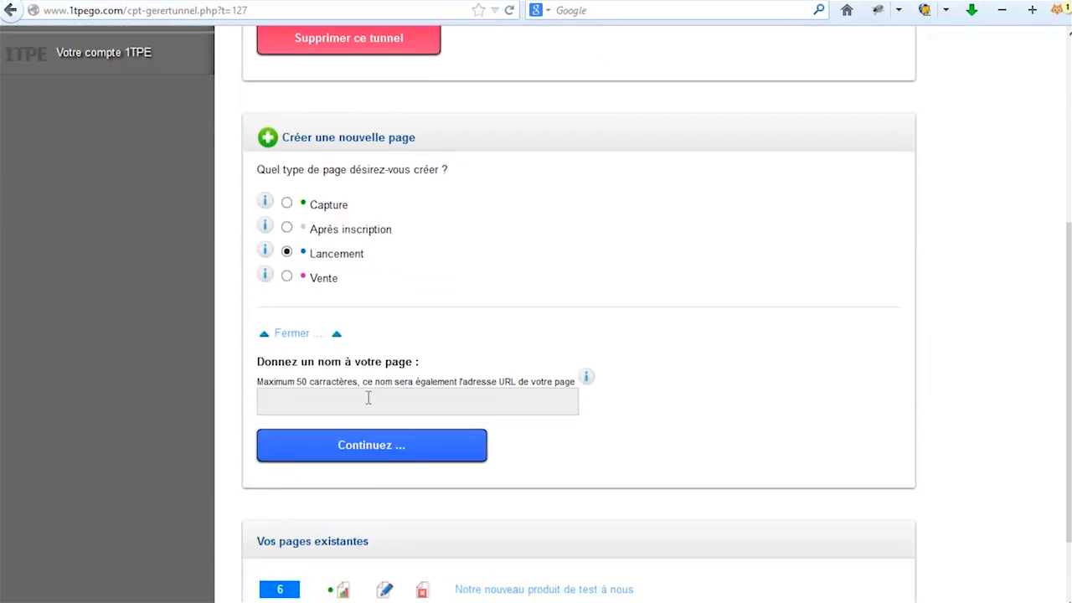
pyautogui.click(299, 393)
pyautogui.write('pageinscription')
pyautogui.click(581, 510)
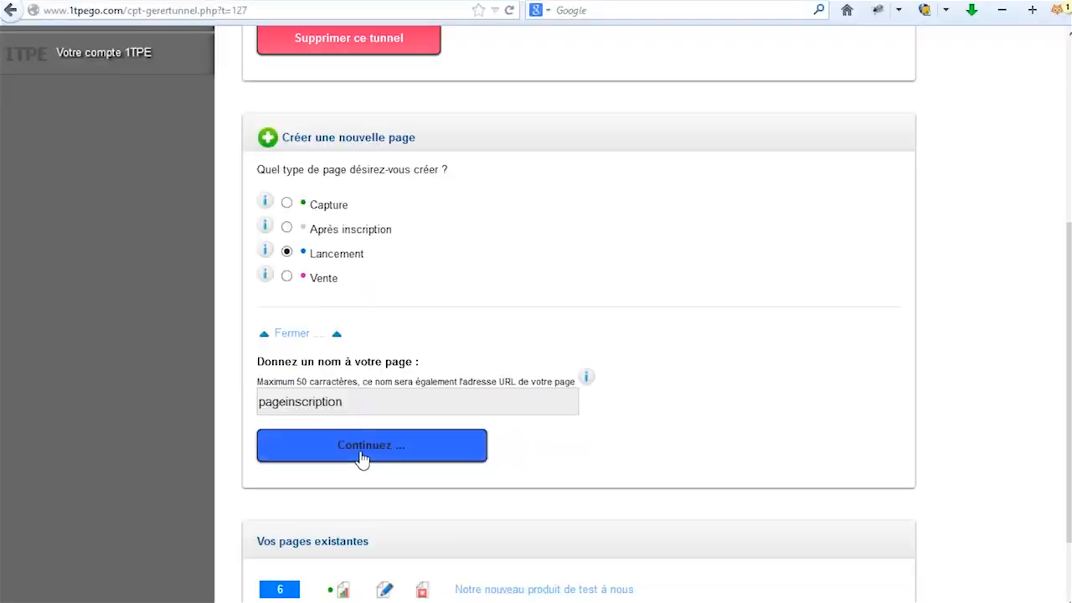
pyautogui.click(362, 451)
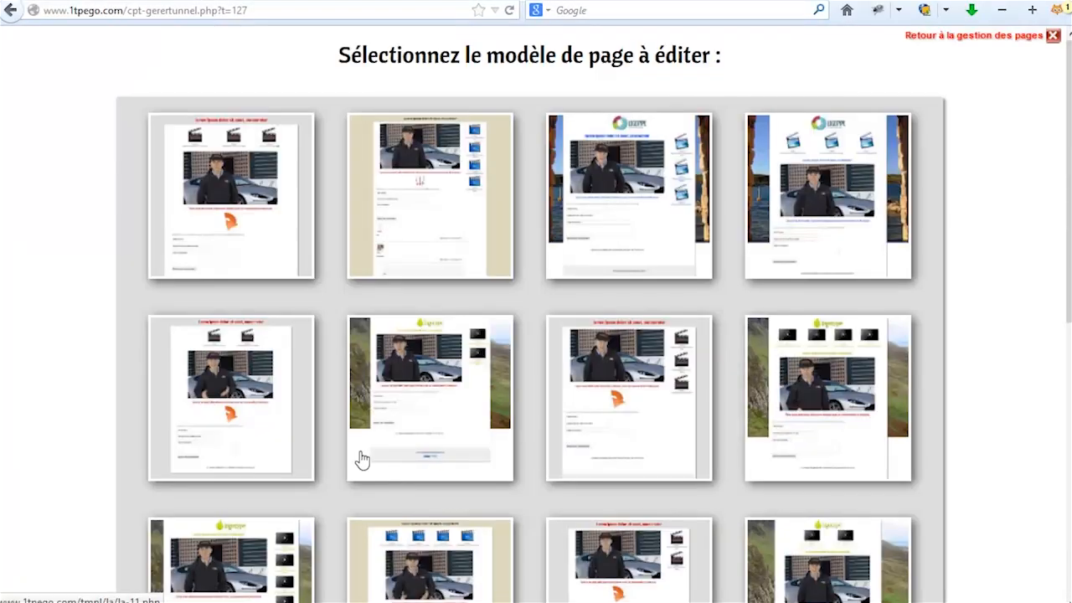
# Build the page from the second video template (la-1).
pyautogui.moveTo(1060, 239); pyautogui.dragTo(1031, 220)
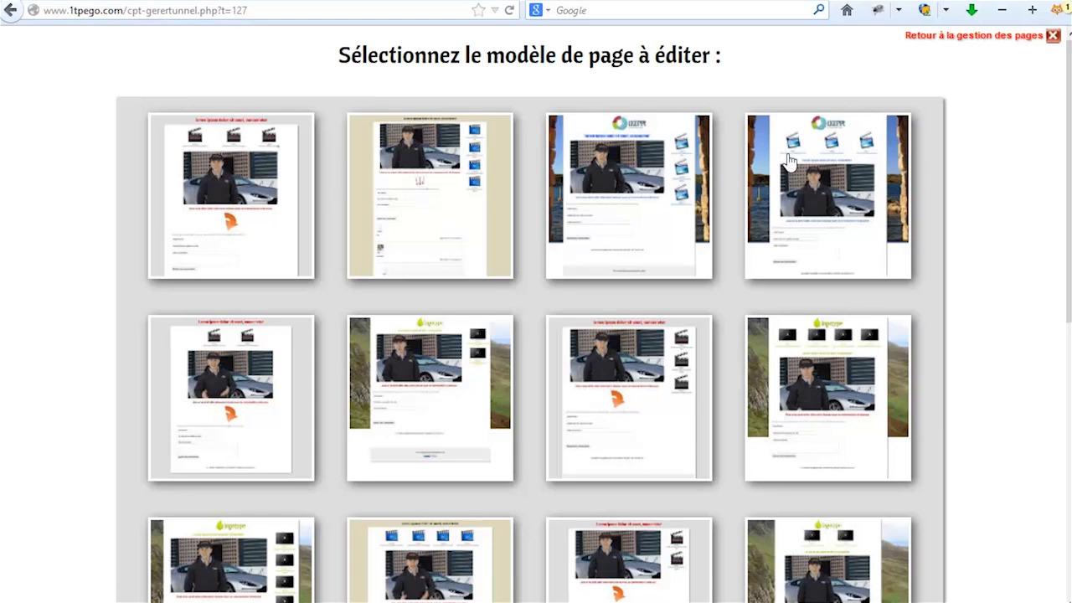
pyautogui.scroll(-2, 1068, 283)
pyautogui.scroll(2, 1069, 283)
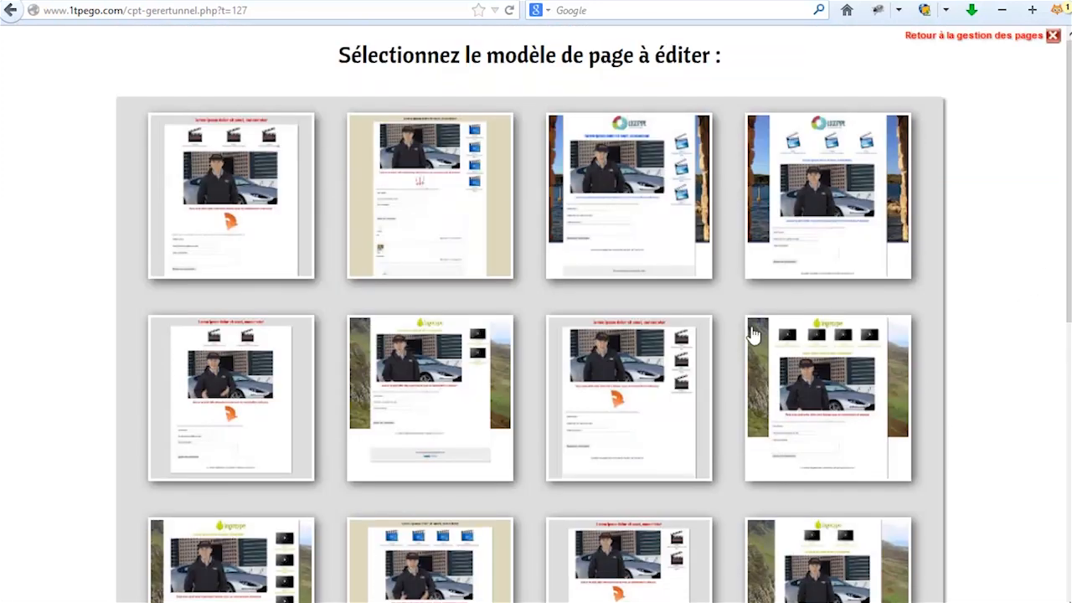
pyautogui.click(430, 214)
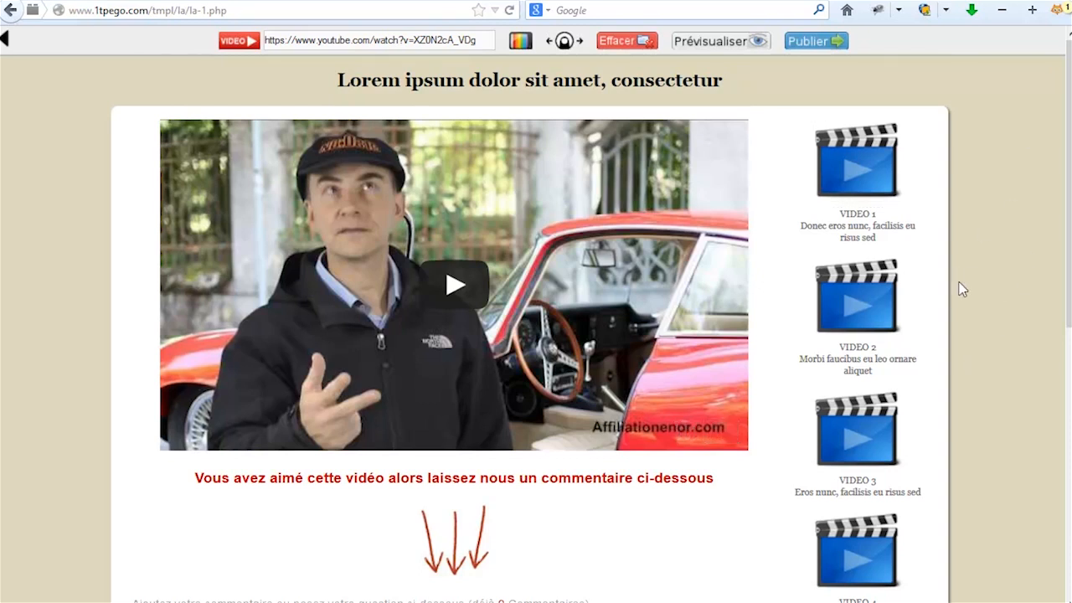
# Replace the video list thumbnails with the red-ribbon play-button image from Petites images.
pyautogui.click(864, 172)
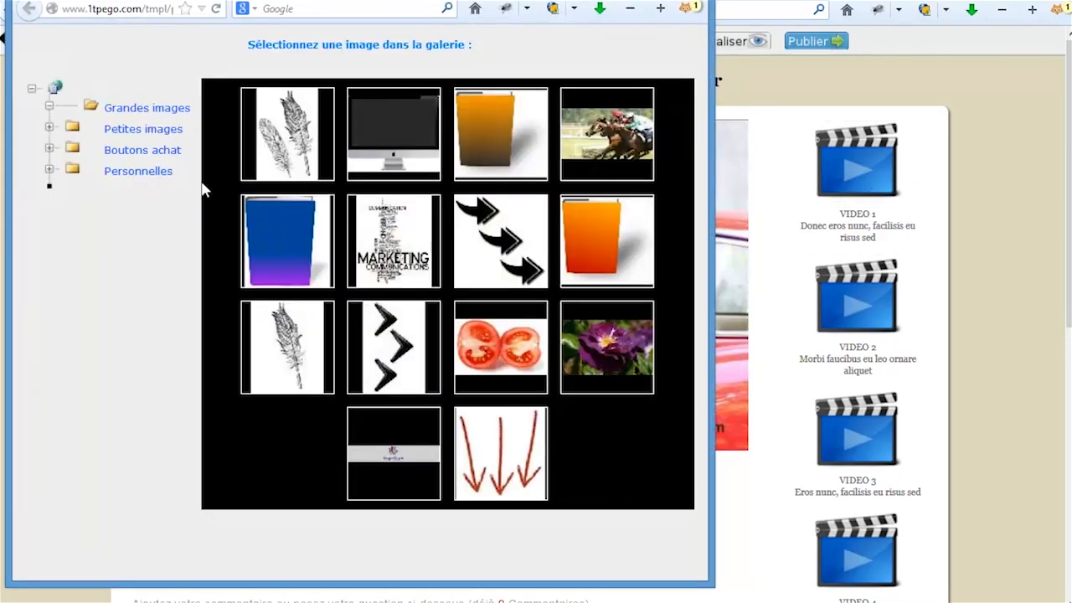
pyautogui.click(143, 134)
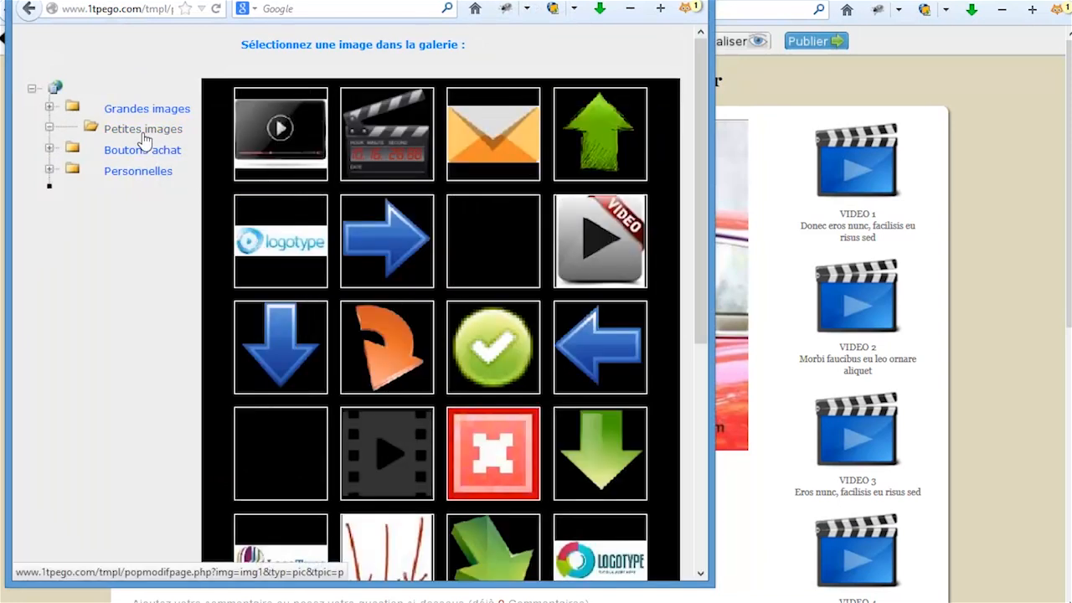
pyautogui.click(589, 258)
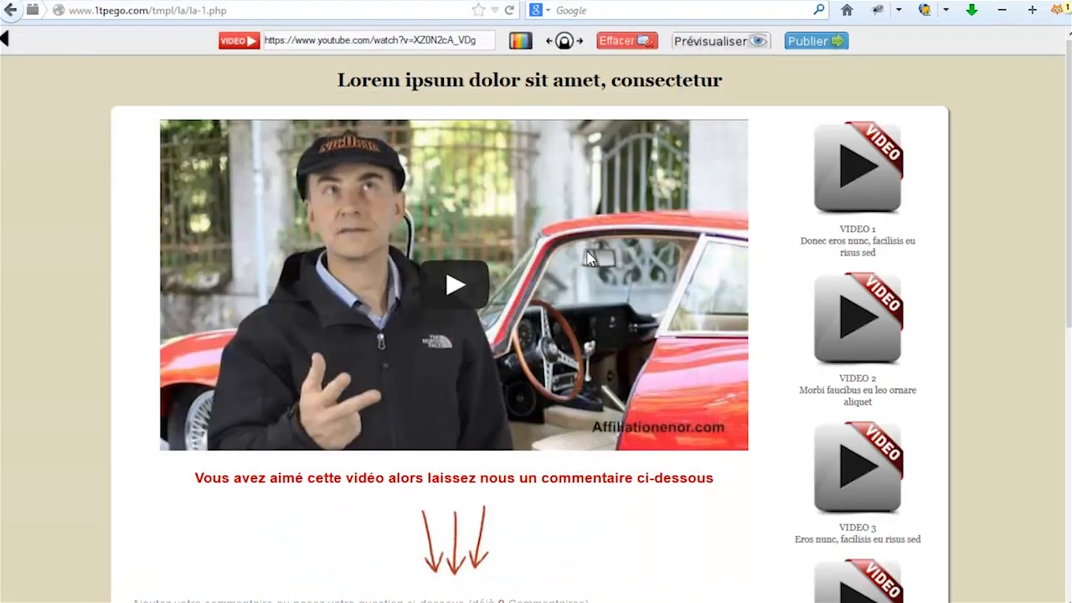
pyautogui.moveTo(1069, 255); pyautogui.dragTo(1047, 245)
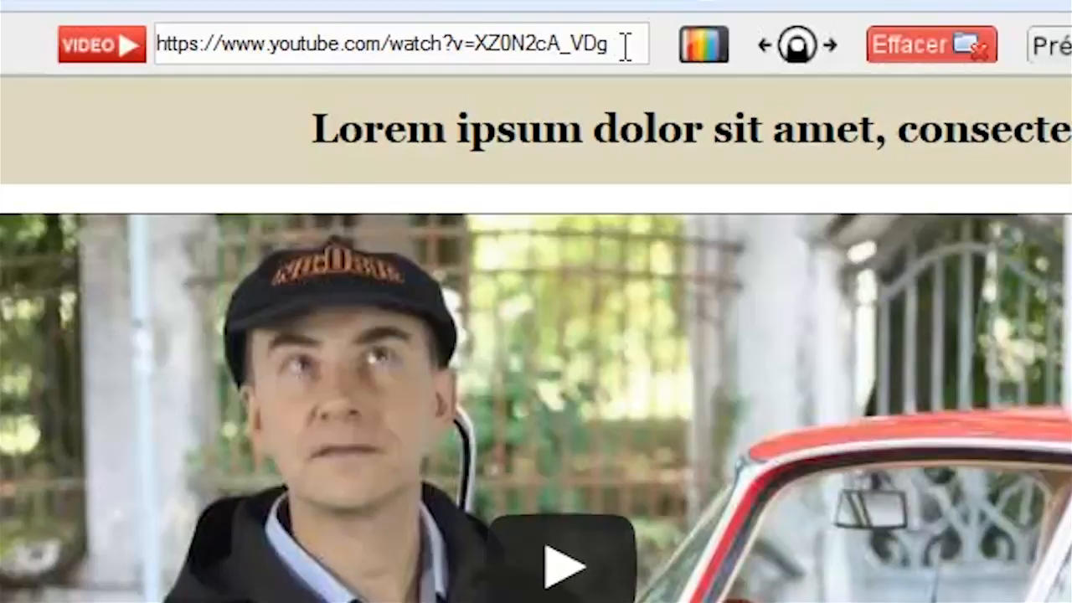
pyautogui.moveTo(89, 64)
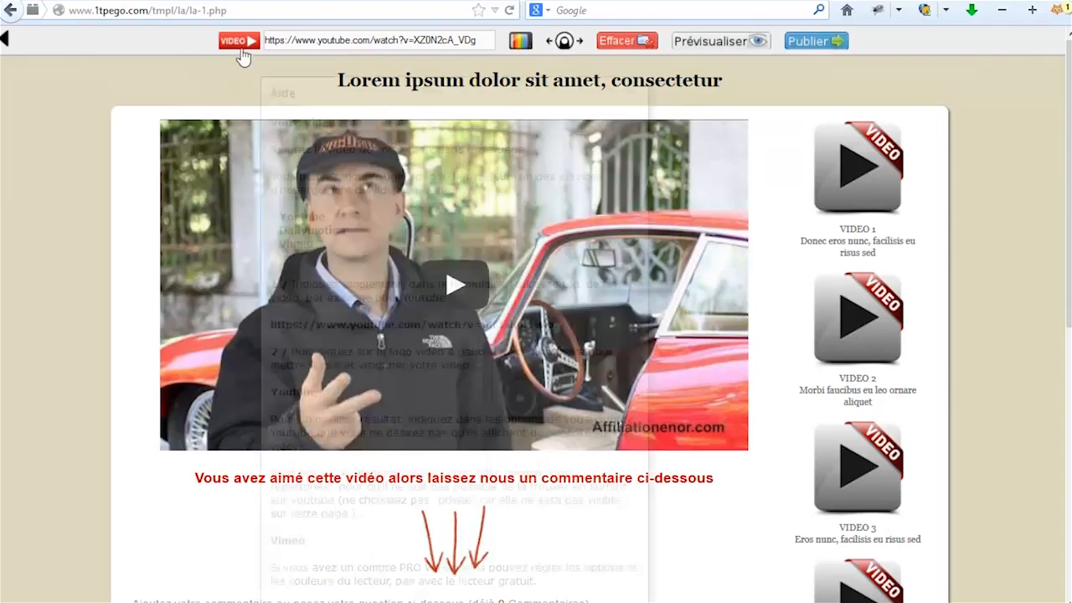
pyautogui.moveTo(107, 57)
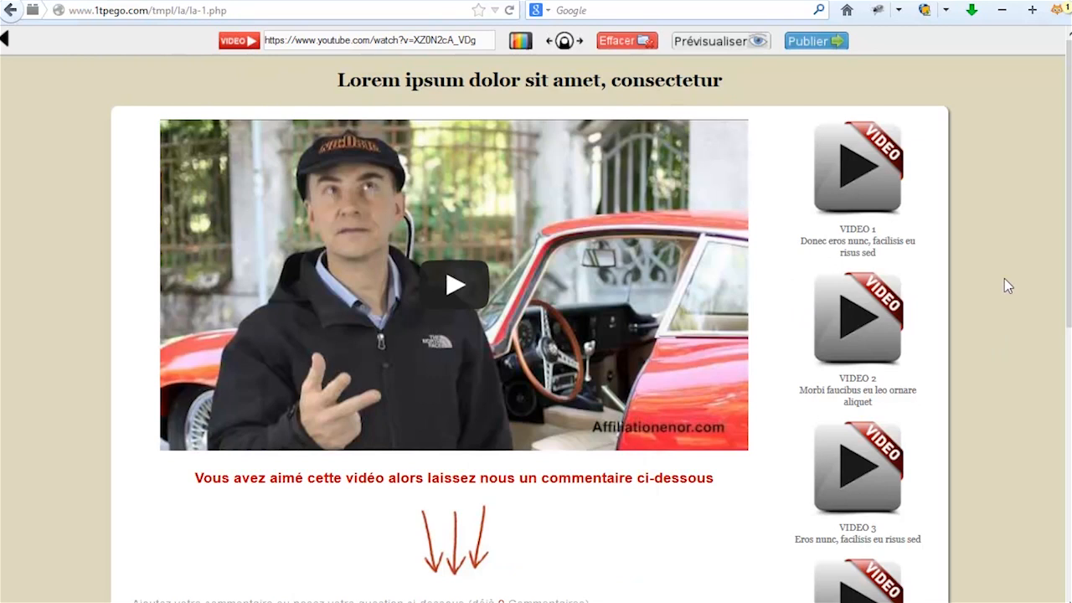
# Review the la-1 page's video and its Prénom, Email and Commentaire comment form.
pyautogui.scroll(-3, 1005, 290)
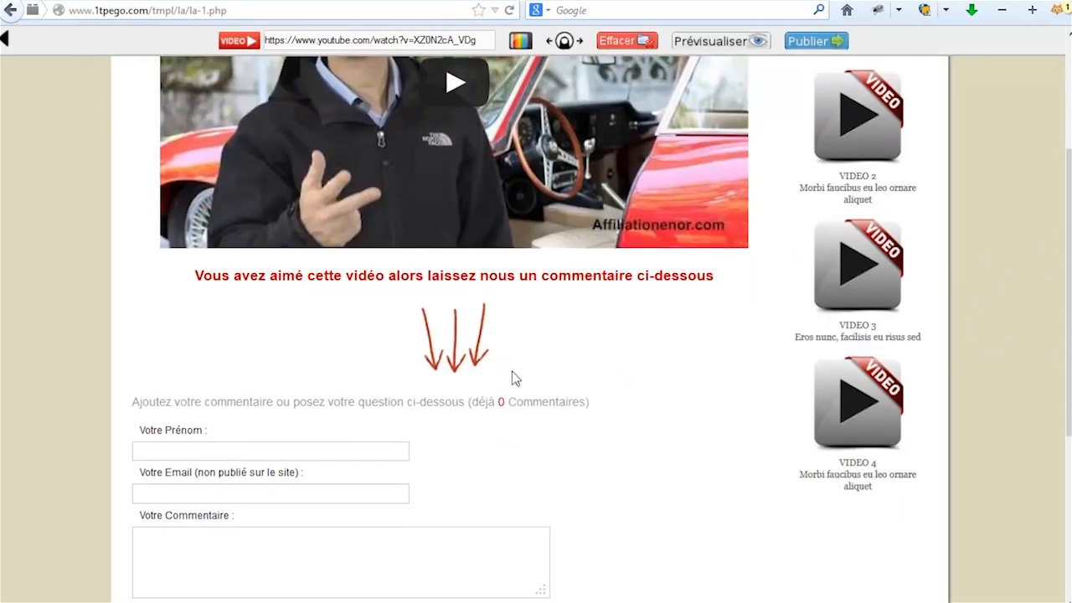
pyautogui.scroll(-2, 1055, 459)
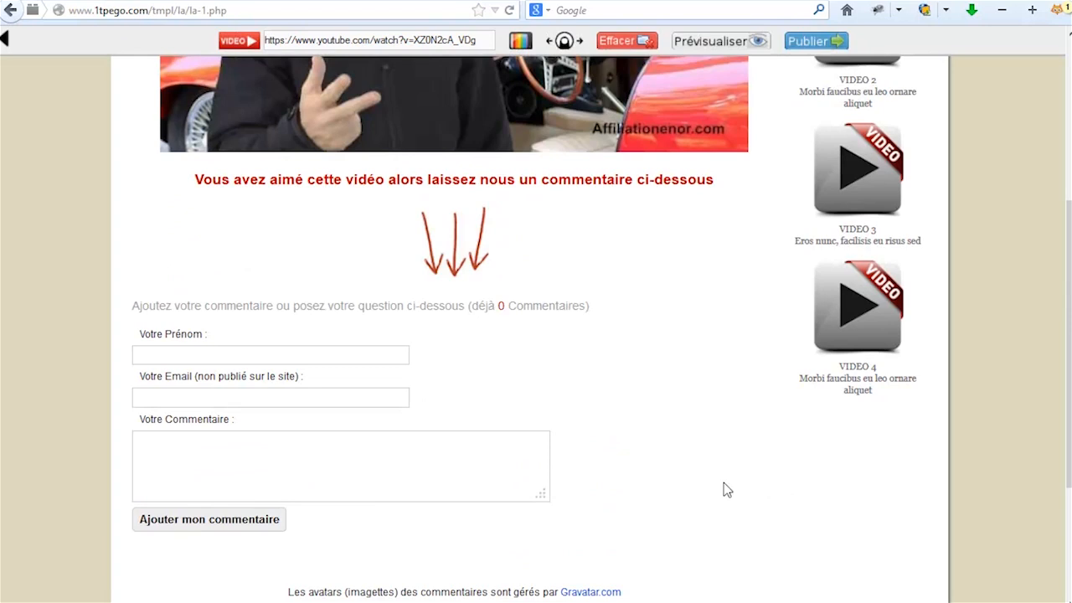
pyautogui.scroll(4, 725, 485)
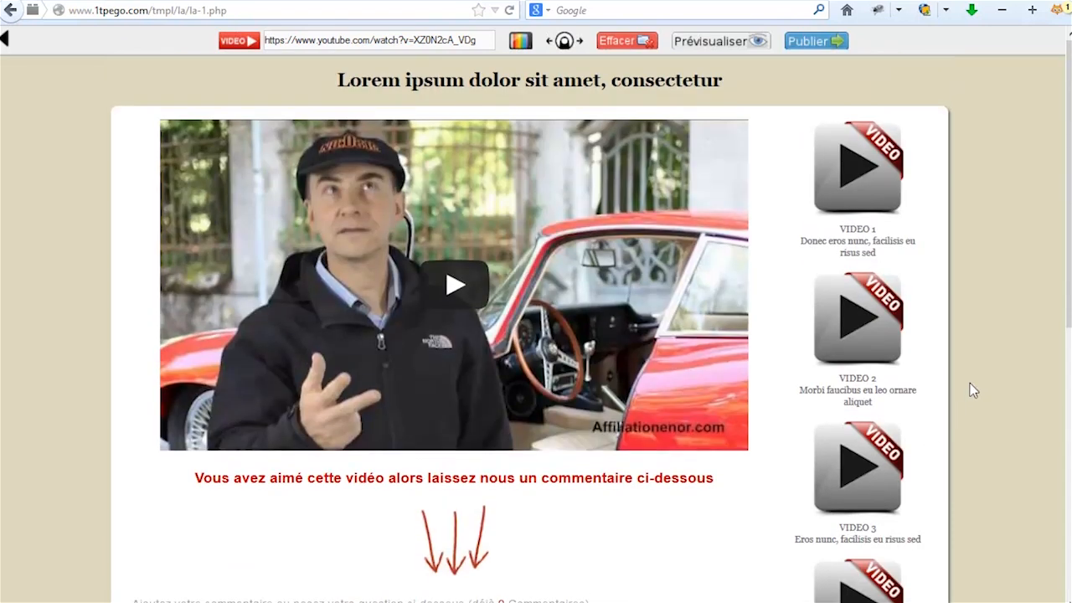
pyautogui.scroll(-3, 626, 545)
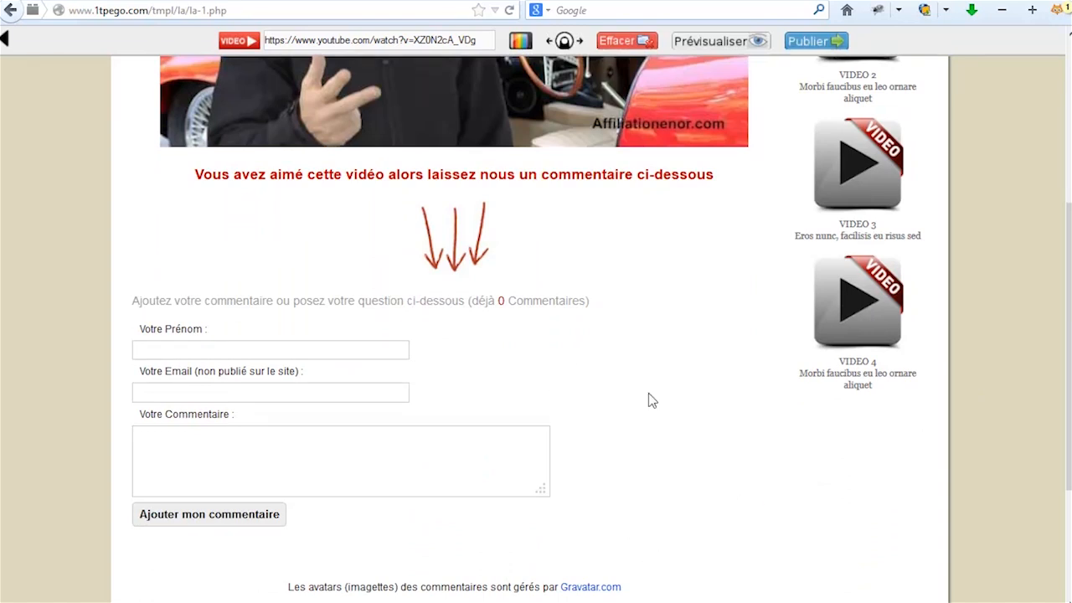
pyautogui.scroll(2, 737, 508)
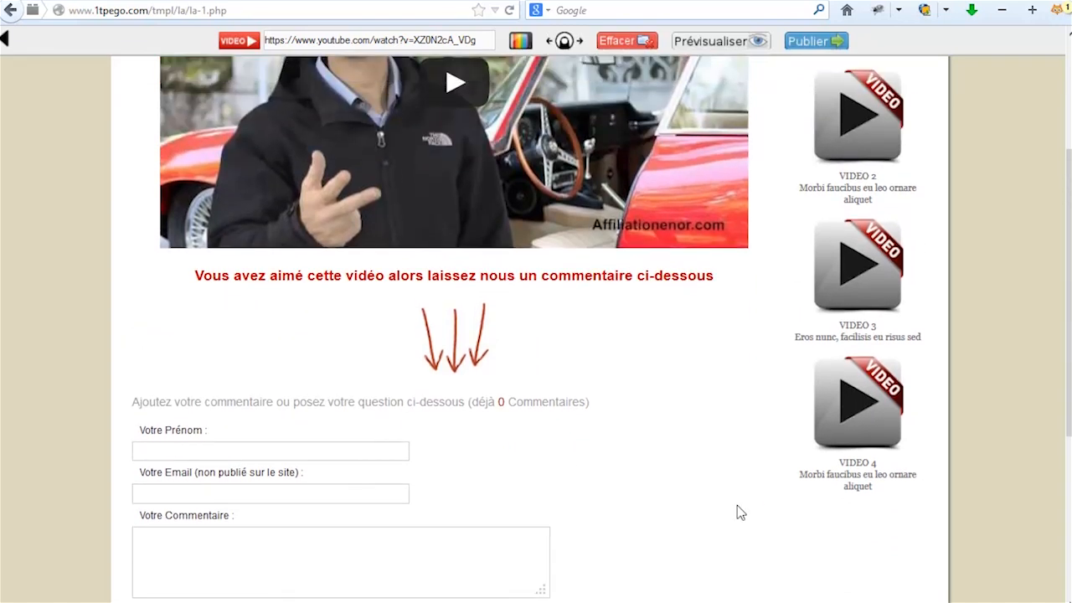
pyautogui.scroll(-3, 714, 501)
pyautogui.scroll(-1, 718, 502)
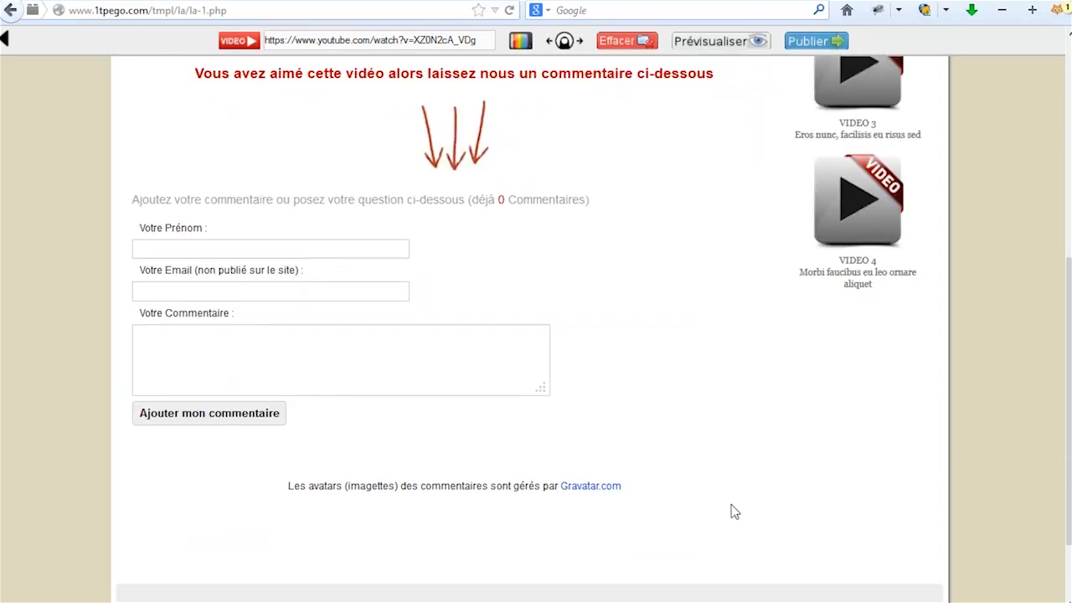
pyautogui.scroll(4, 731, 510)
pyautogui.scroll(4, 730, 512)
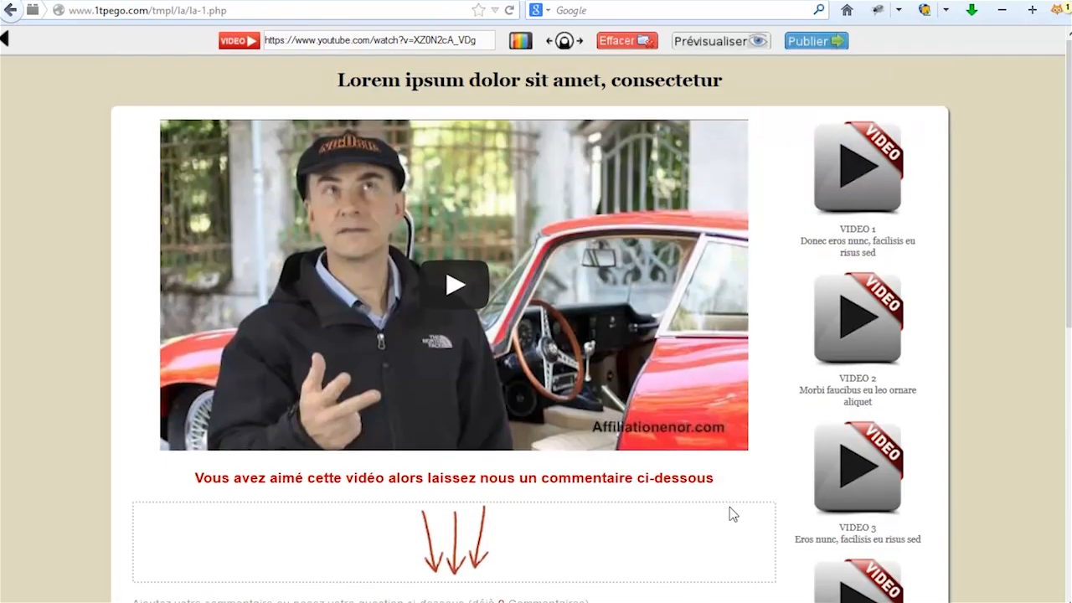
# Create a Vente page named 'pageinscription' from the Morbi viverra neque book template.
pyautogui.click(5, 39)
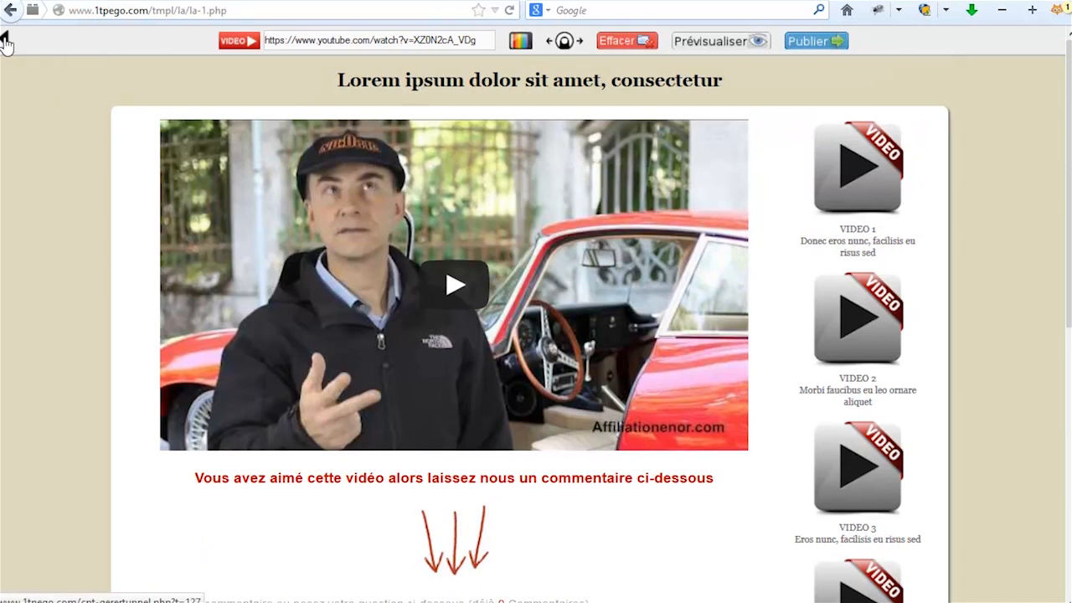
pyautogui.scroll(-4, 730, 418)
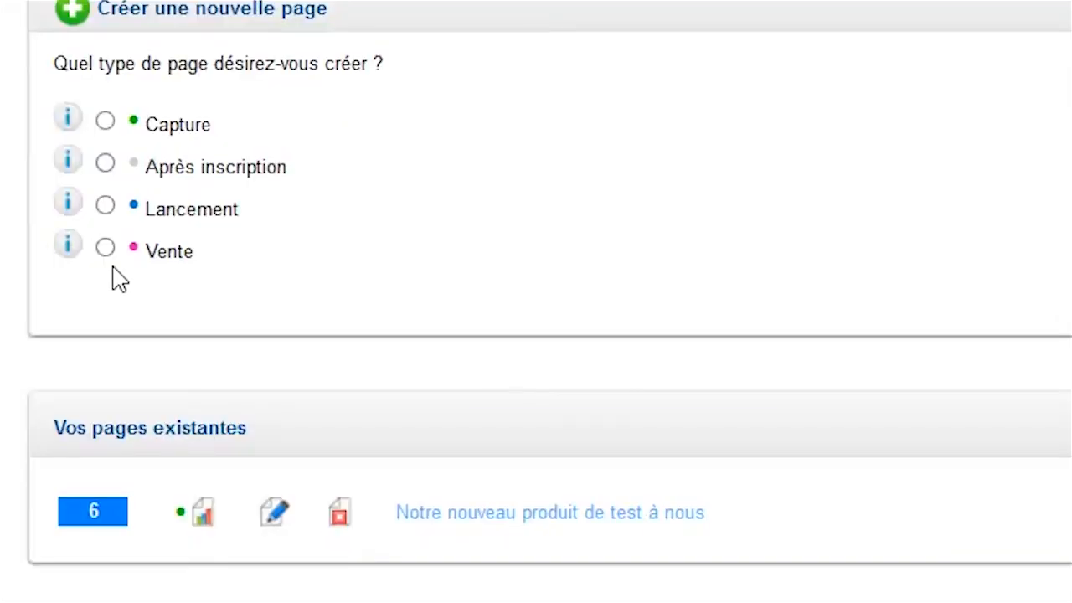
pyautogui.click(105, 248)
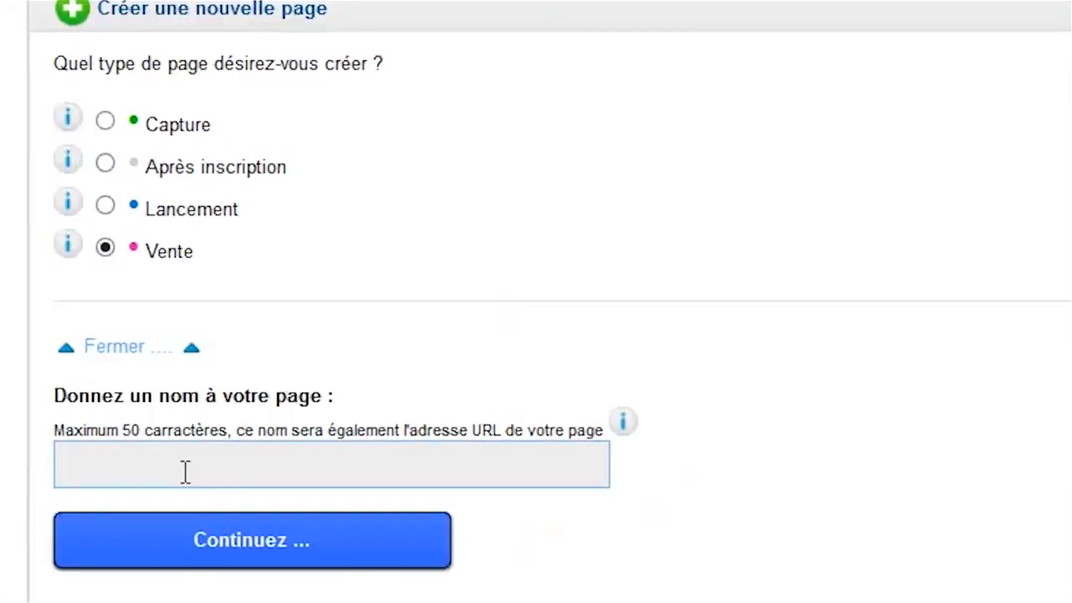
pyautogui.write('pageinscription')
pyautogui.click(292, 552)
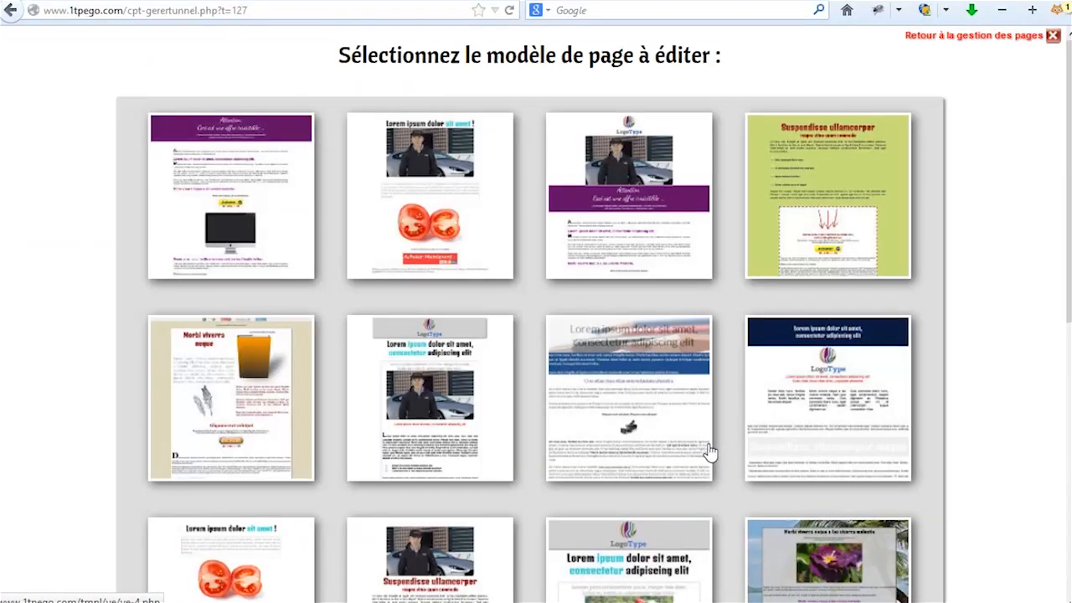
pyautogui.scroll(-3, 957, 424)
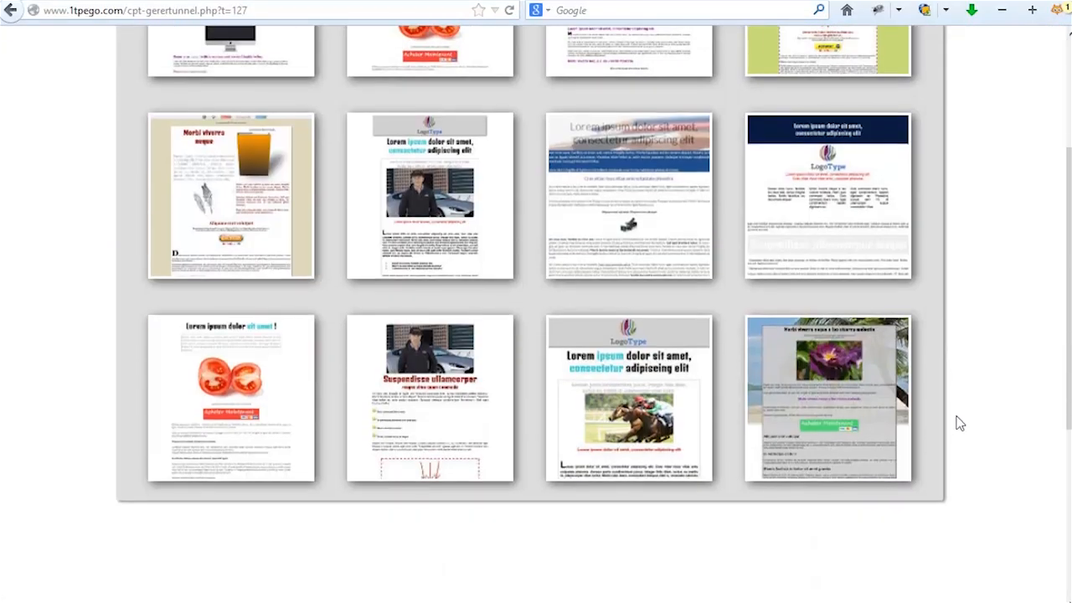
pyautogui.scroll(3, 957, 424)
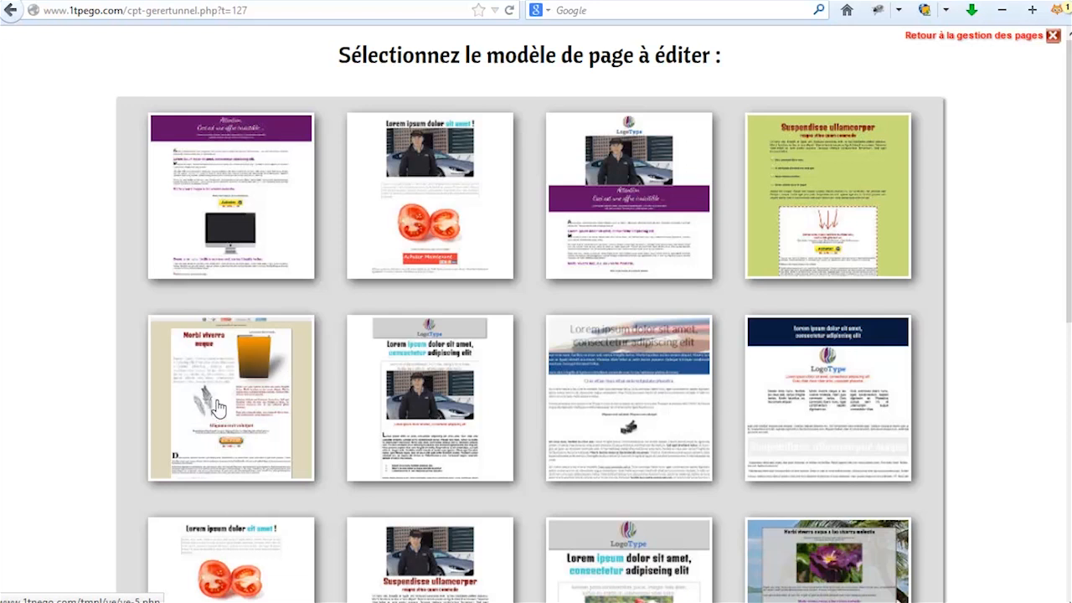
pyautogui.click(238, 364)
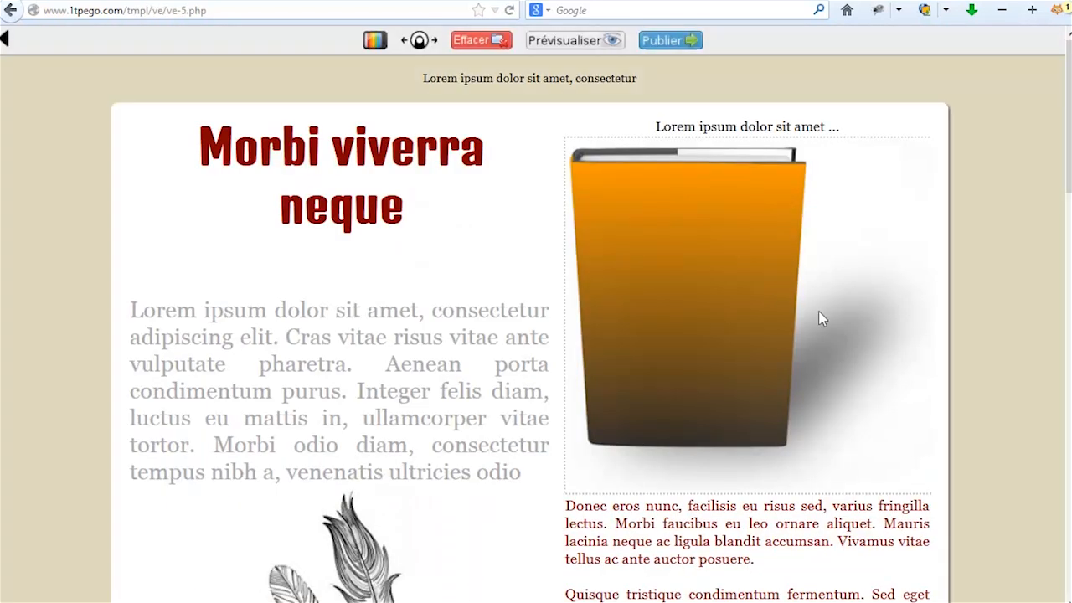
# Replace the orange book picture with the blue book image from the gallery.
pyautogui.scroll(-3, 821, 256)
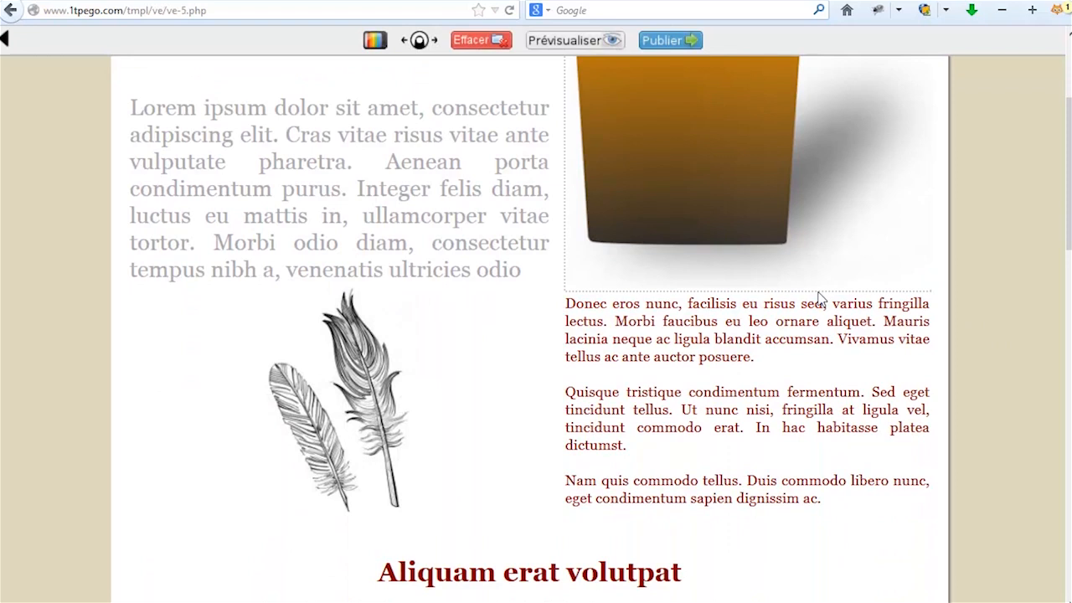
pyautogui.scroll(3, 661, 270)
pyautogui.click(661, 270)
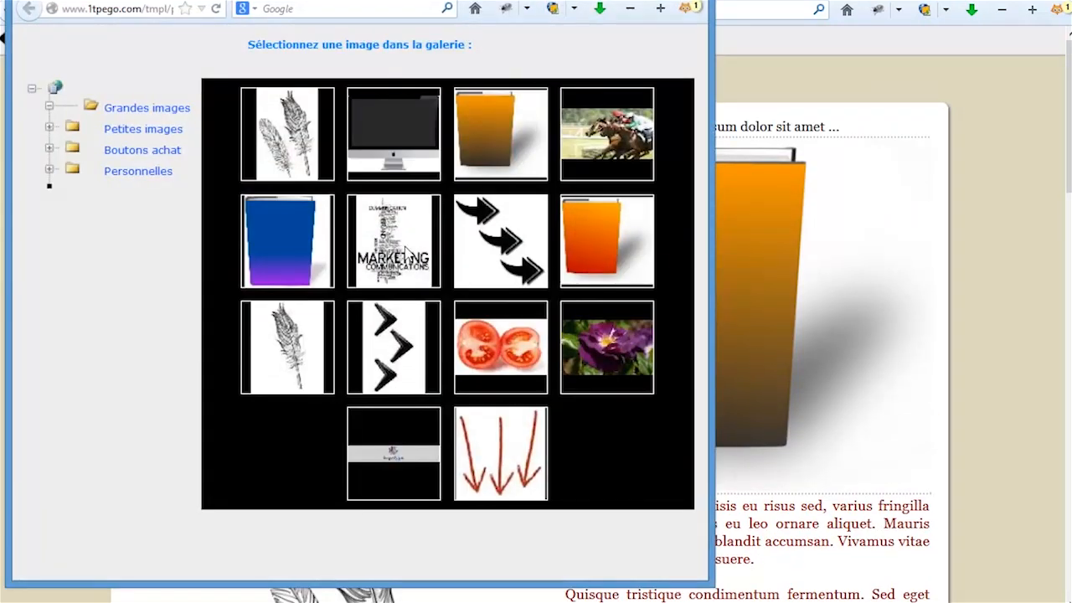
pyautogui.click(287, 234)
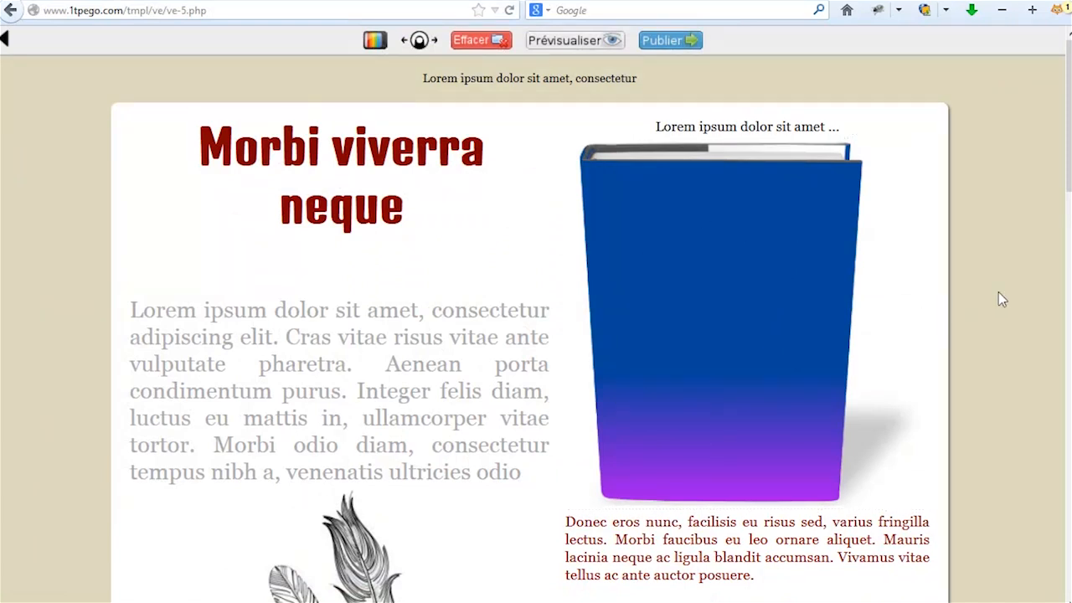
# Make the buy button the orange 'Acheter Maintenant' image instead of the yellow one.
pyautogui.scroll(-5, 987, 369)
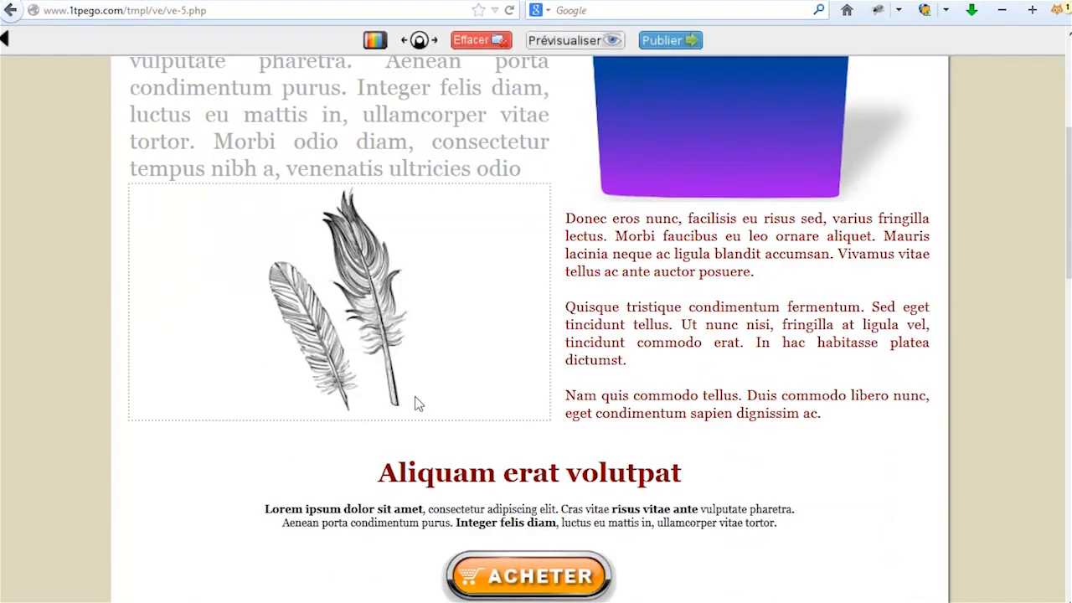
pyautogui.scroll(-1, 921, 444)
pyautogui.scroll(-3, 984, 447)
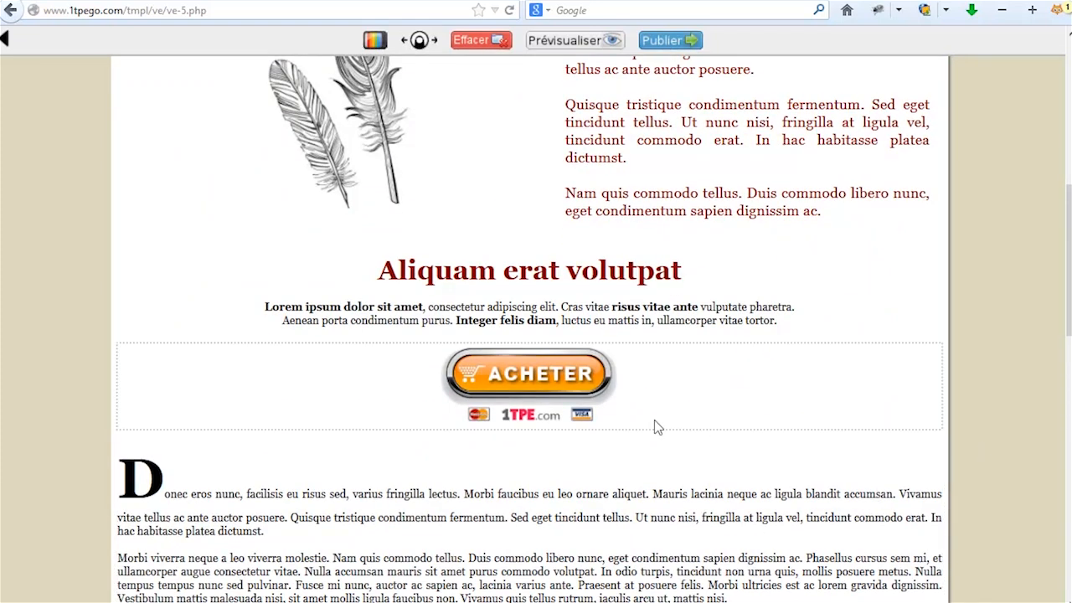
pyautogui.click(542, 383)
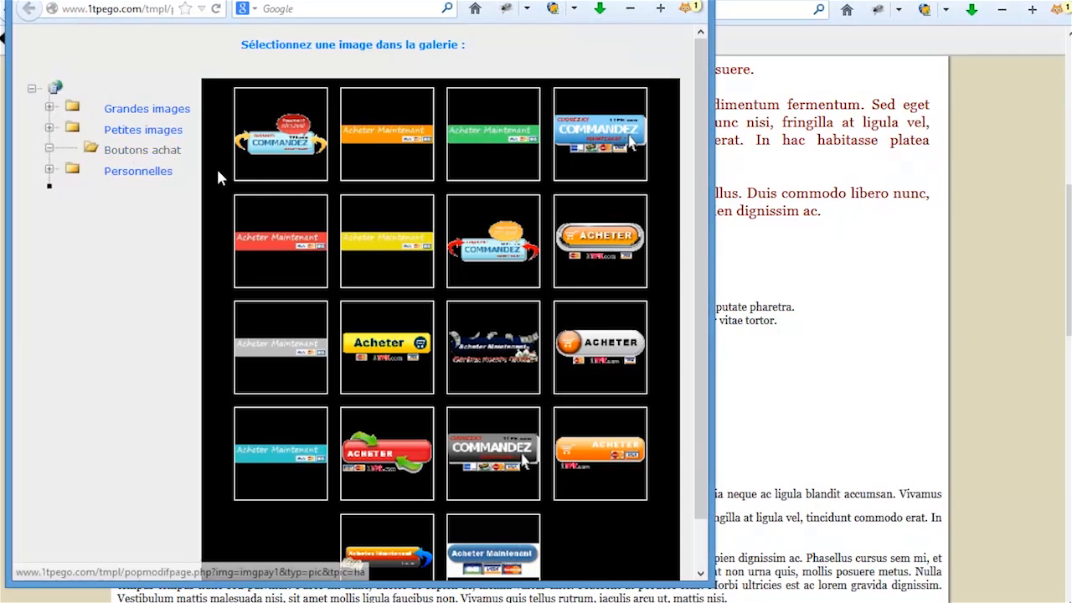
pyautogui.click(401, 256)
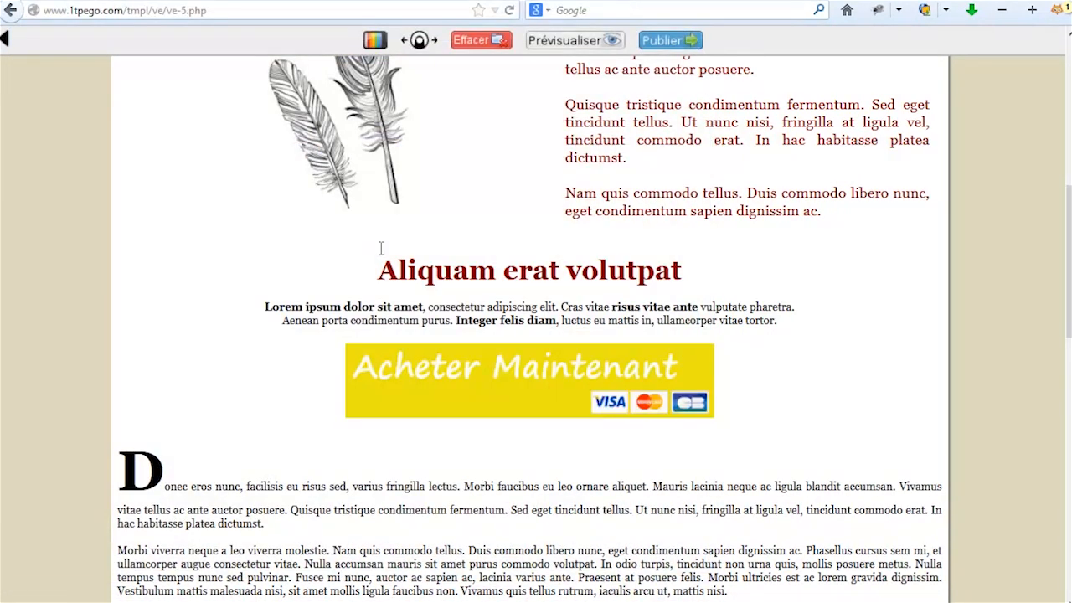
pyautogui.click(586, 383)
pyautogui.click(393, 142)
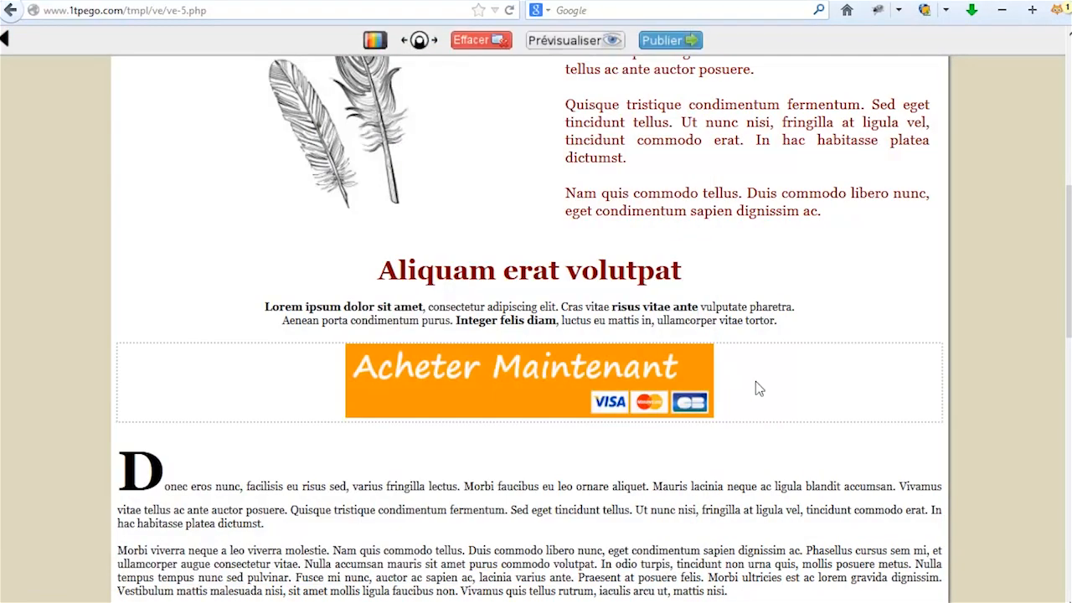
pyautogui.scroll(-1, 1000, 431)
pyautogui.scroll(-10, 990, 461)
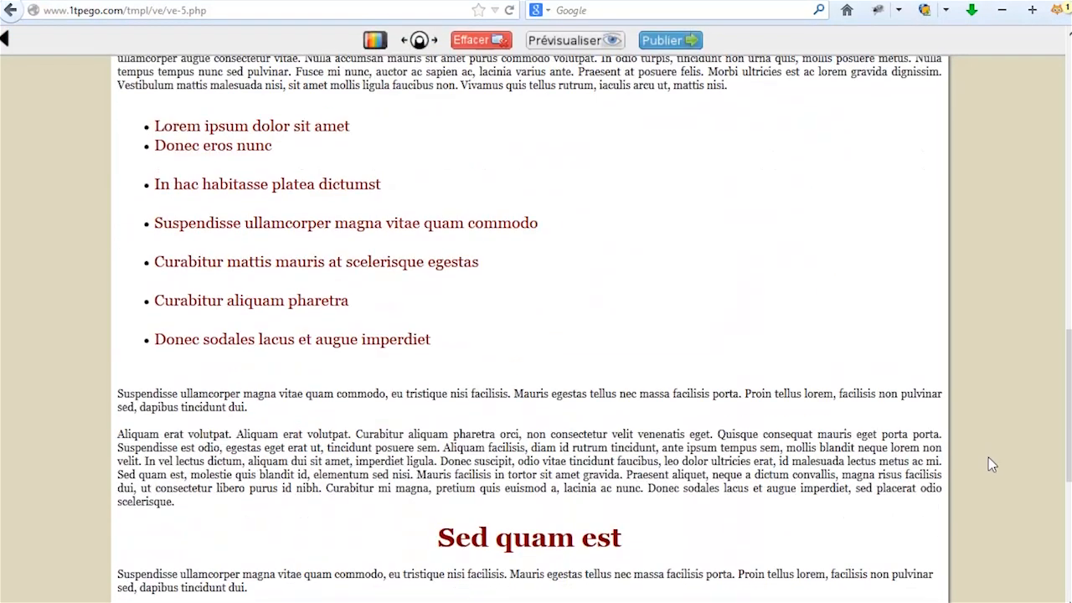
pyautogui.scroll(7, 993, 479)
pyautogui.scroll(8, 992, 479)
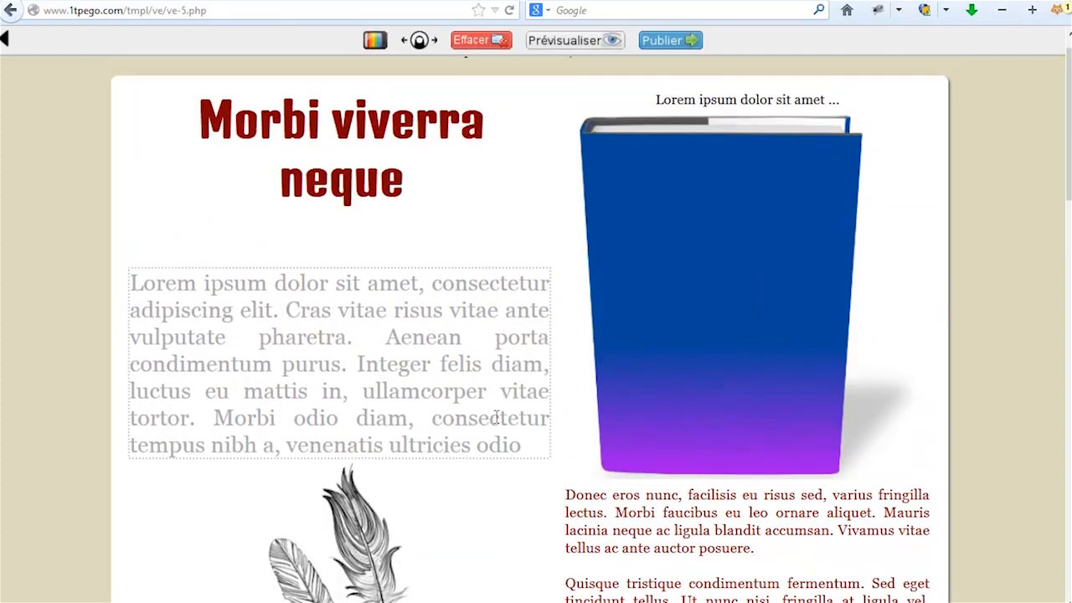
pyautogui.scroll(1, 990, 450)
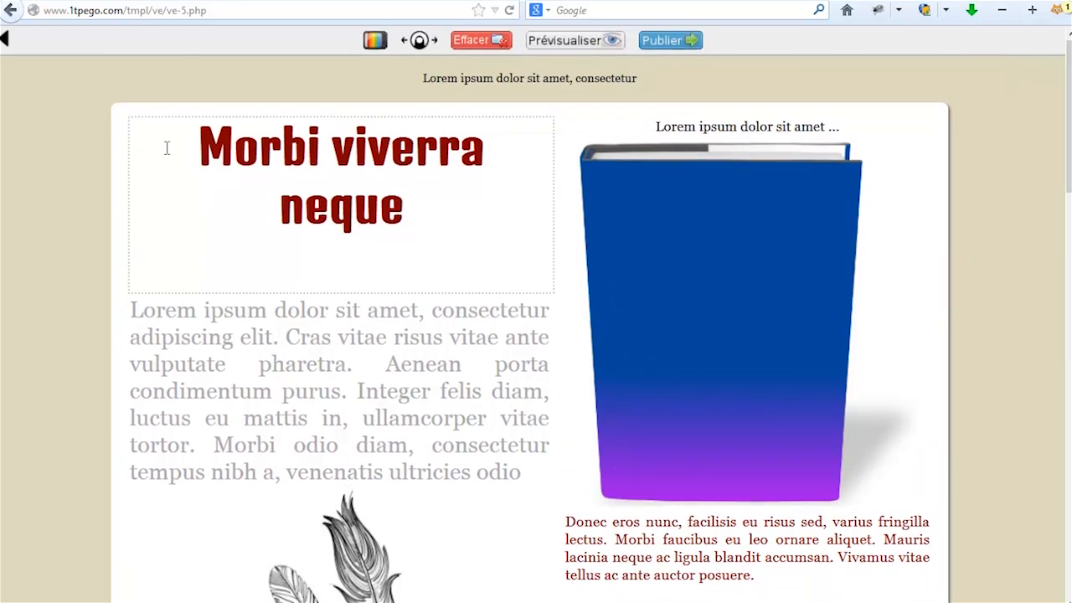
# Create another Vente page named 'pageinscription' using the ve-9 video sales template.
pyautogui.click(7, 44)
pyautogui.scroll(-2, 474, 375)
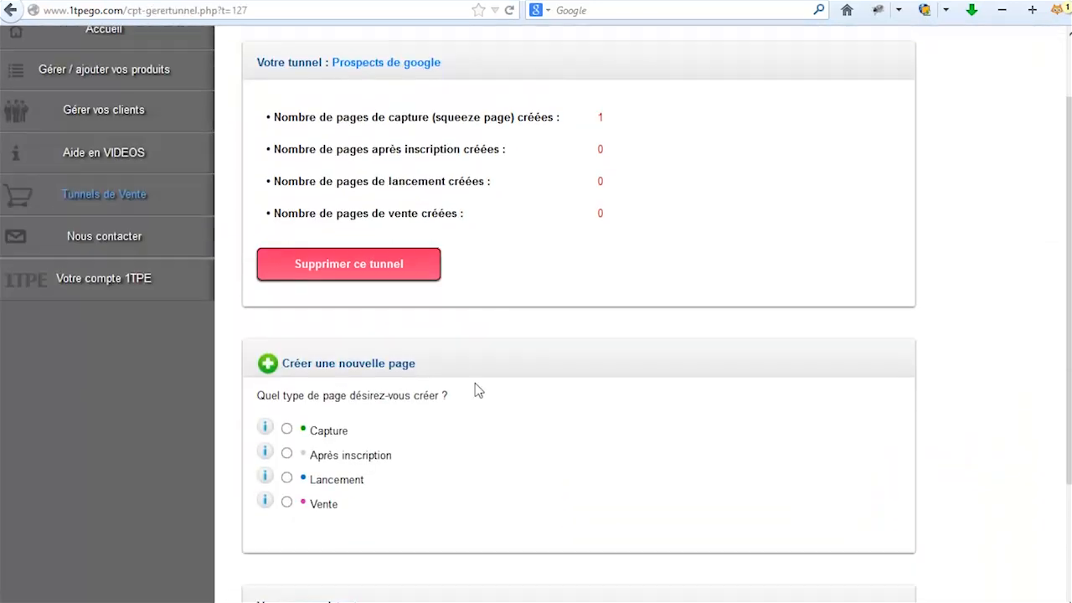
pyautogui.scroll(-3, 475, 389)
pyautogui.click(286, 377)
pyautogui.click(361, 494)
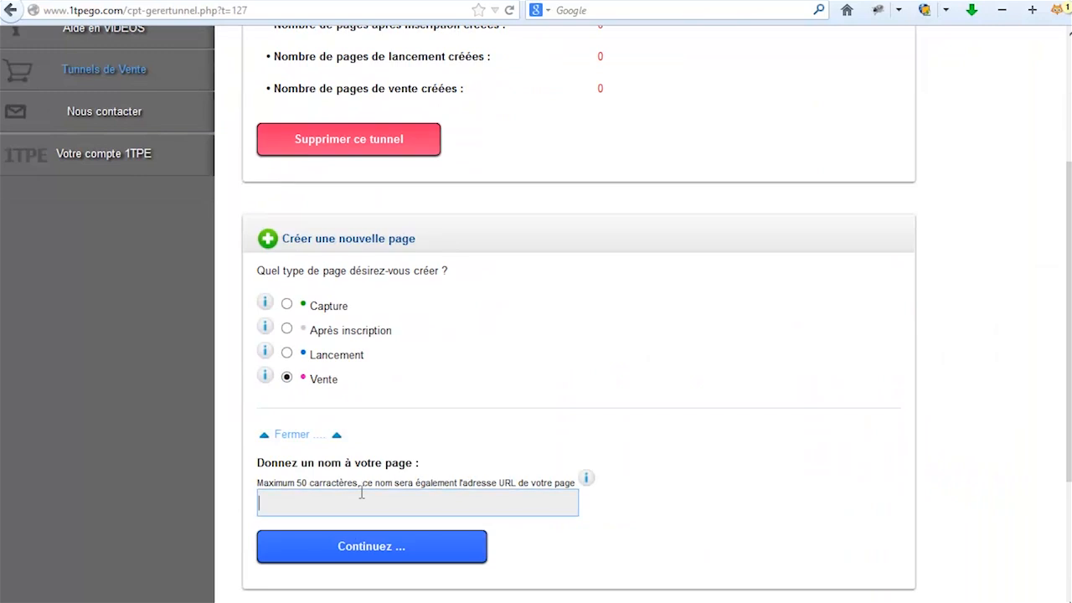
pyautogui.write('pageinscription')
pyautogui.click(402, 529)
pyautogui.click(376, 546)
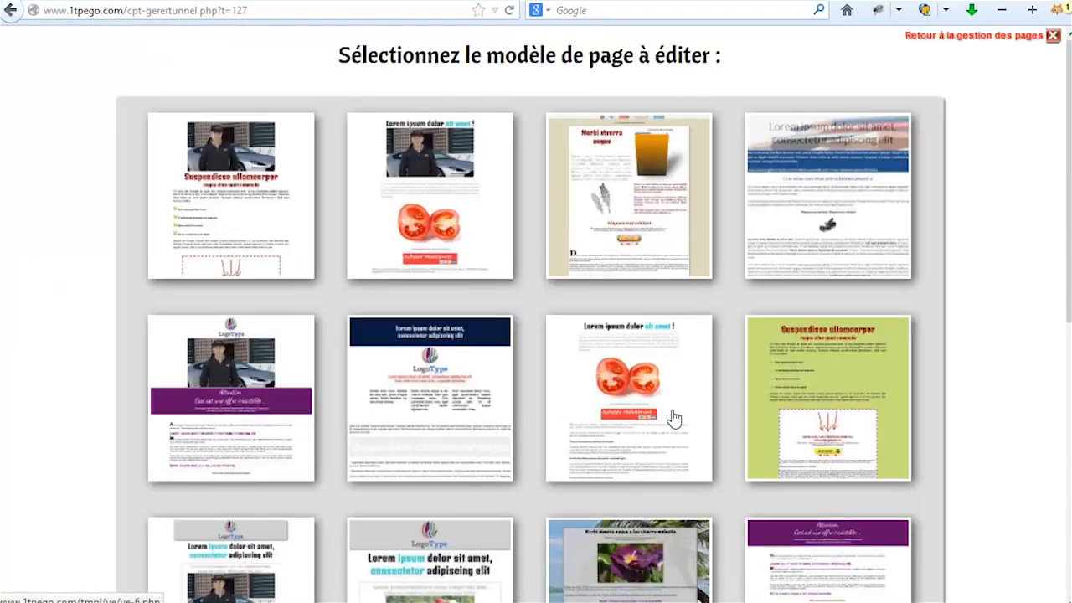
pyautogui.click(427, 178)
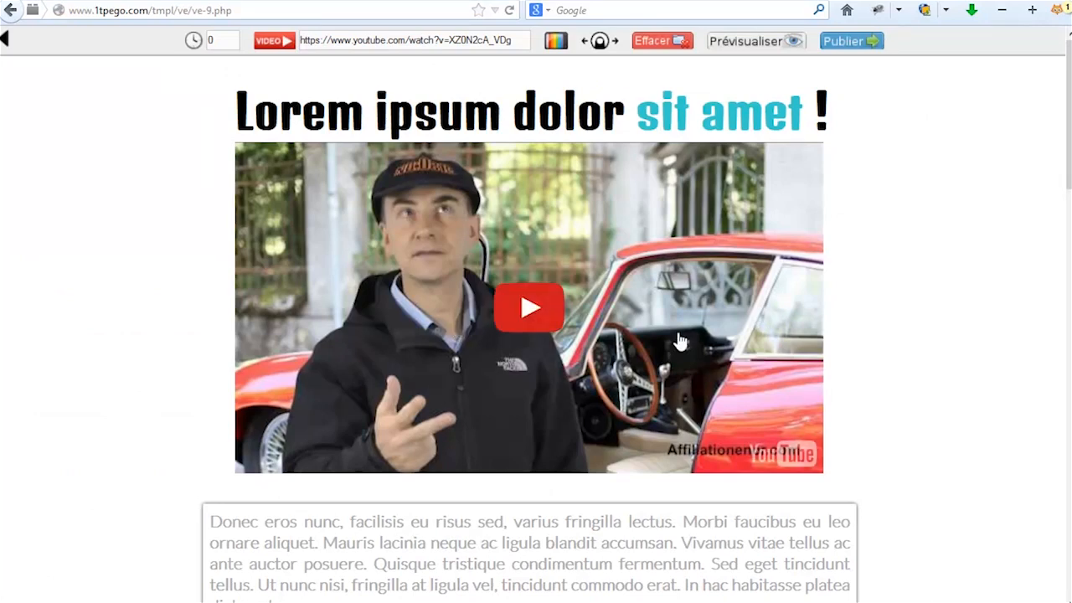
# Try the palm-tree beach image as the page background.
pyautogui.scroll(-6, 896, 410)
pyautogui.scroll(-11, 918, 414)
pyautogui.scroll(8, 921, 418)
pyautogui.scroll(9, 921, 419)
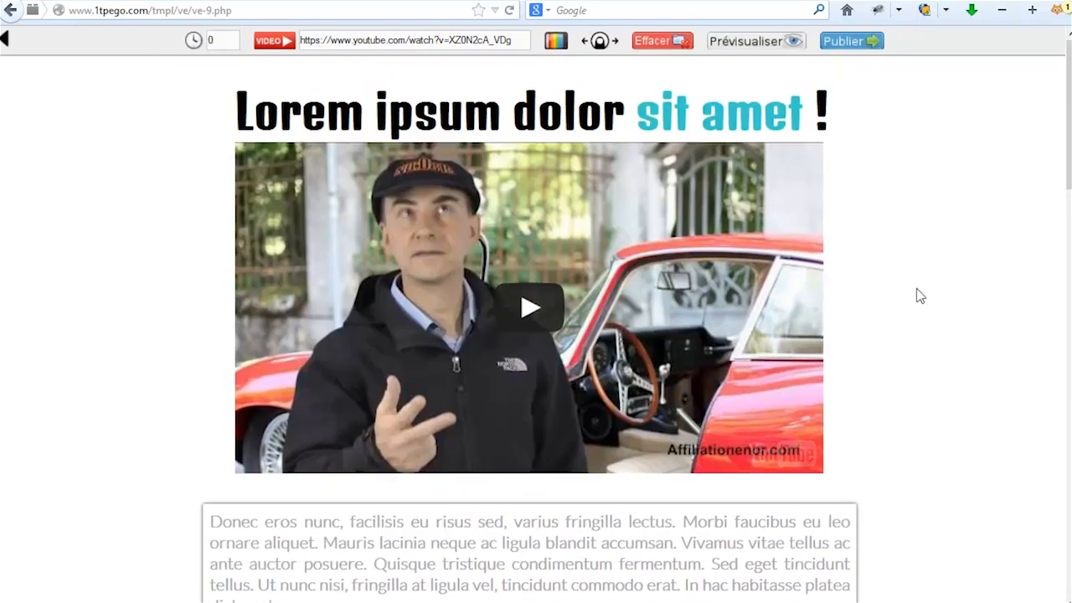
pyautogui.click(556, 48)
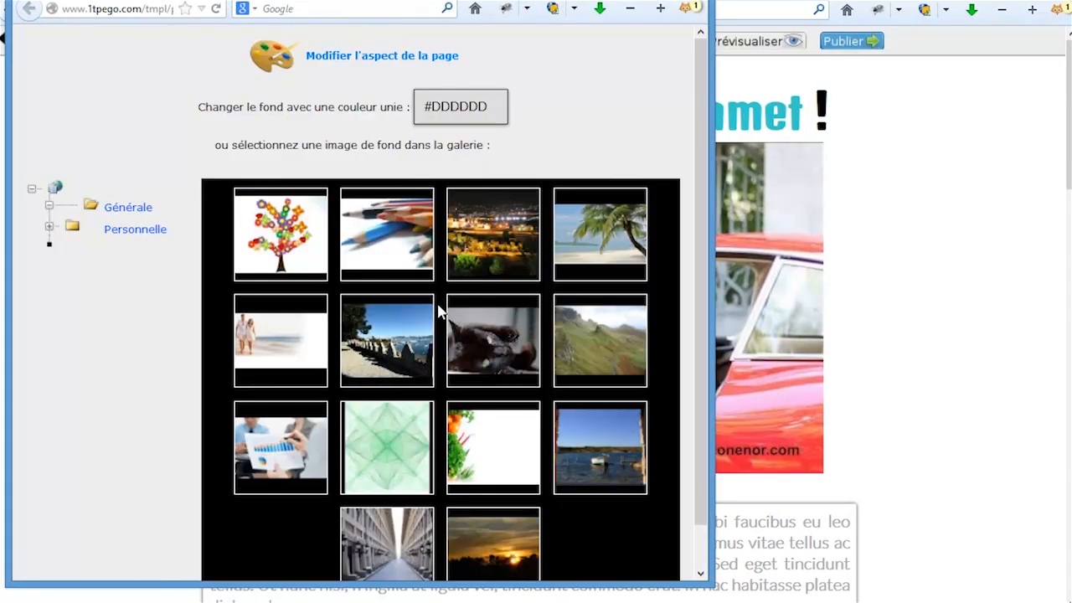
pyautogui.click(604, 234)
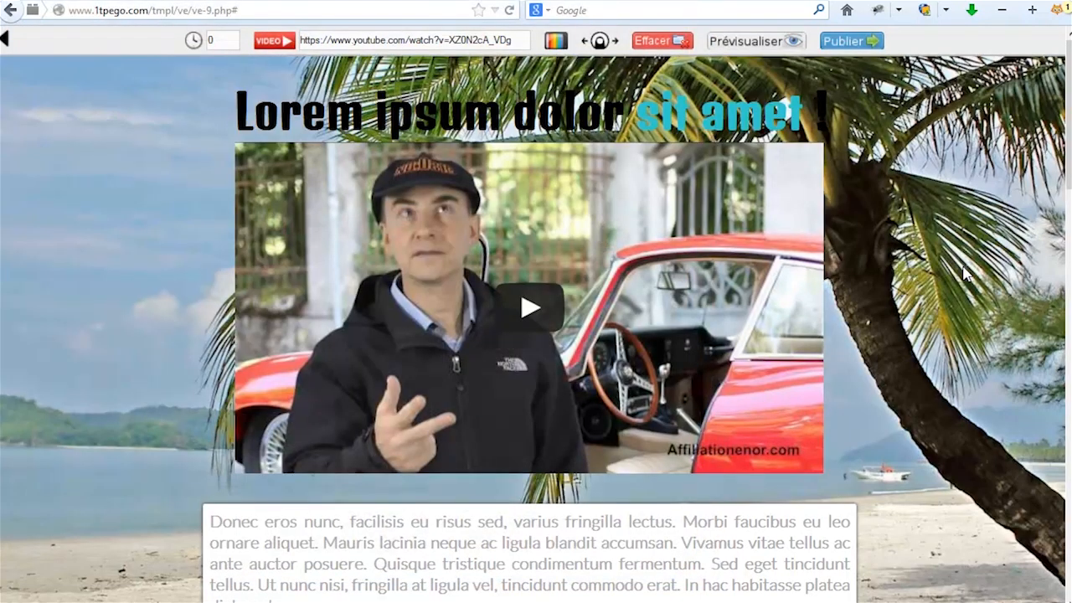
pyautogui.scroll(-2, 955, 294)
pyautogui.scroll(2, 954, 294)
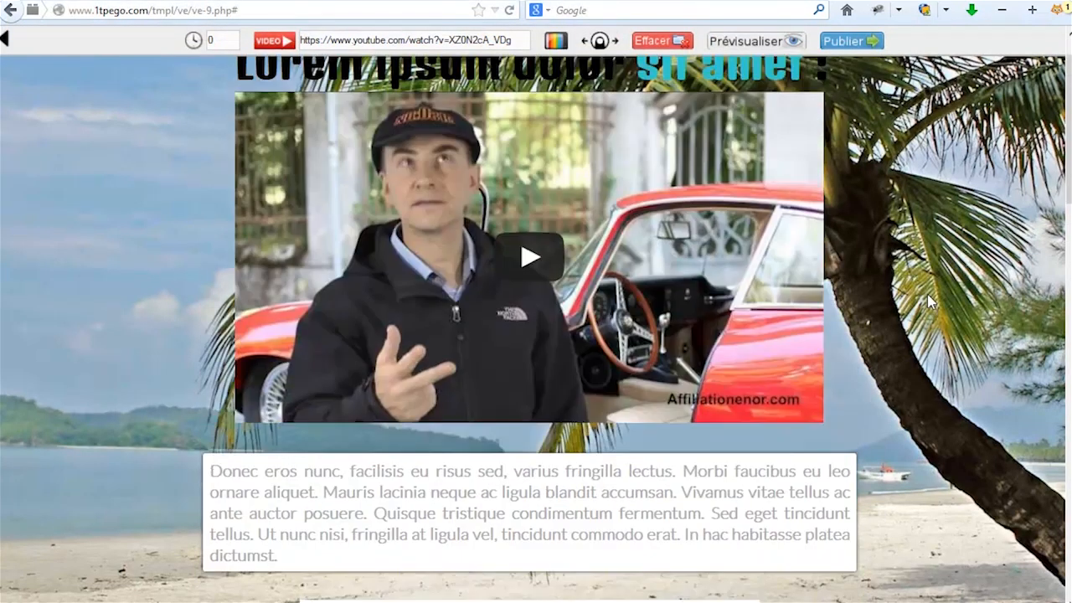
# Switch the page background to the couple walking on the beach photo.
pyautogui.click(556, 43)
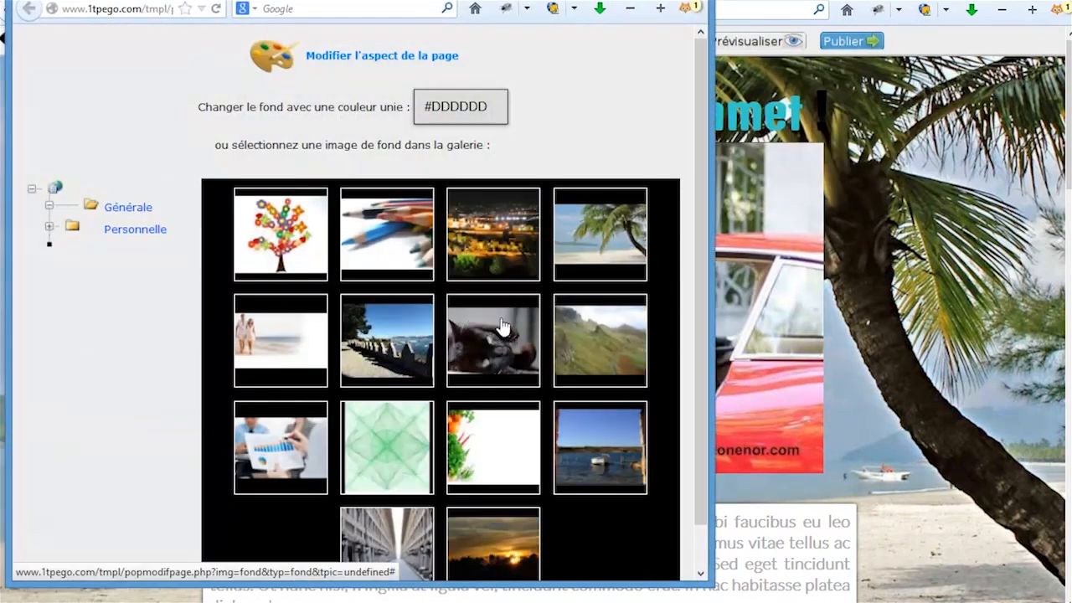
pyautogui.click(278, 352)
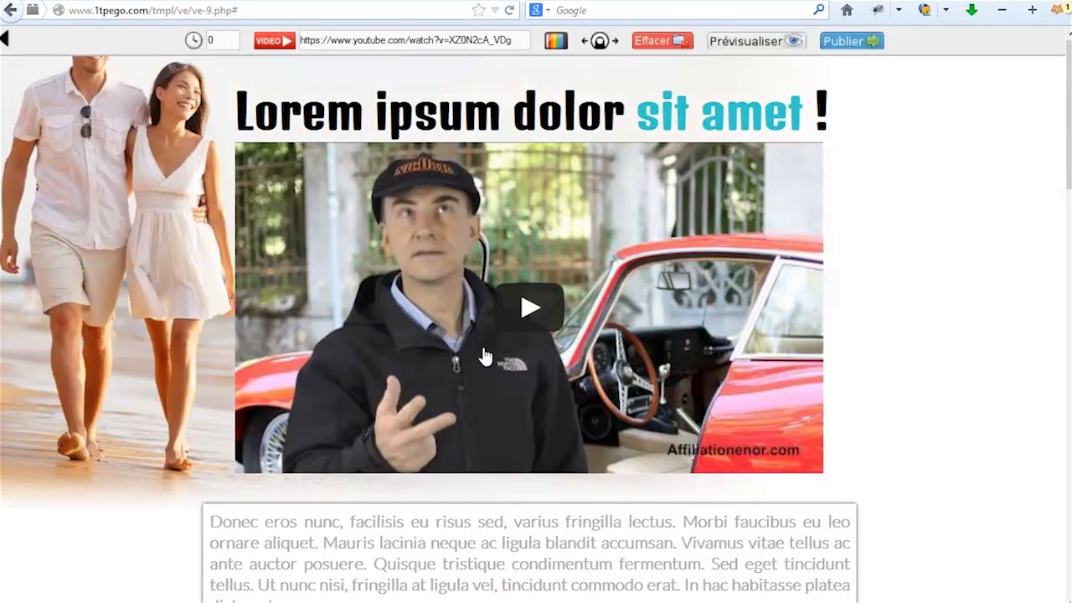
pyautogui.scroll(-3, 888, 356)
pyautogui.scroll(-10, 902, 366)
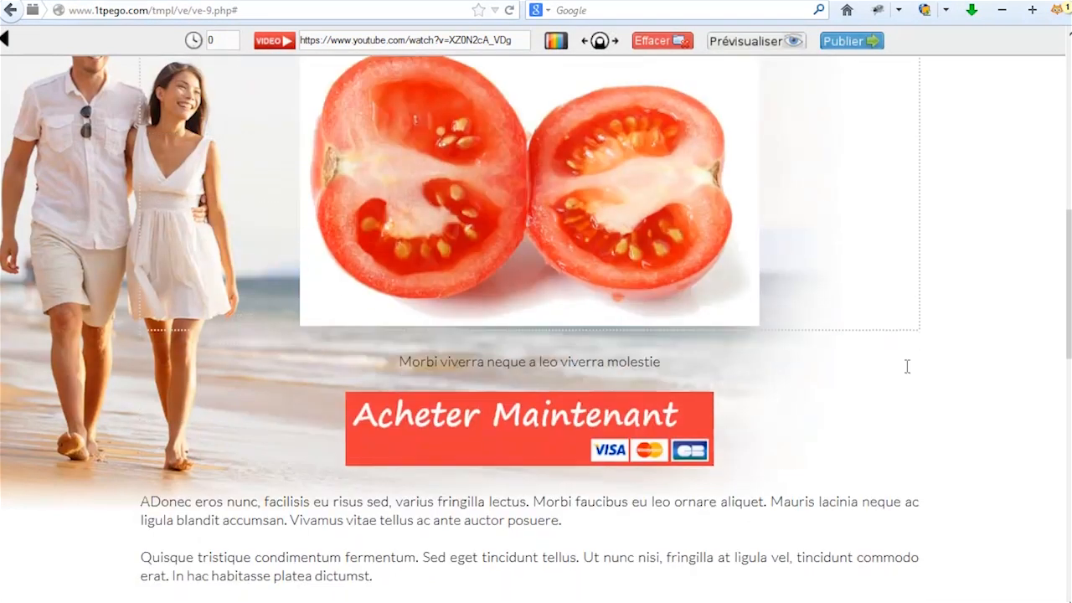
pyautogui.scroll(12, 907, 366)
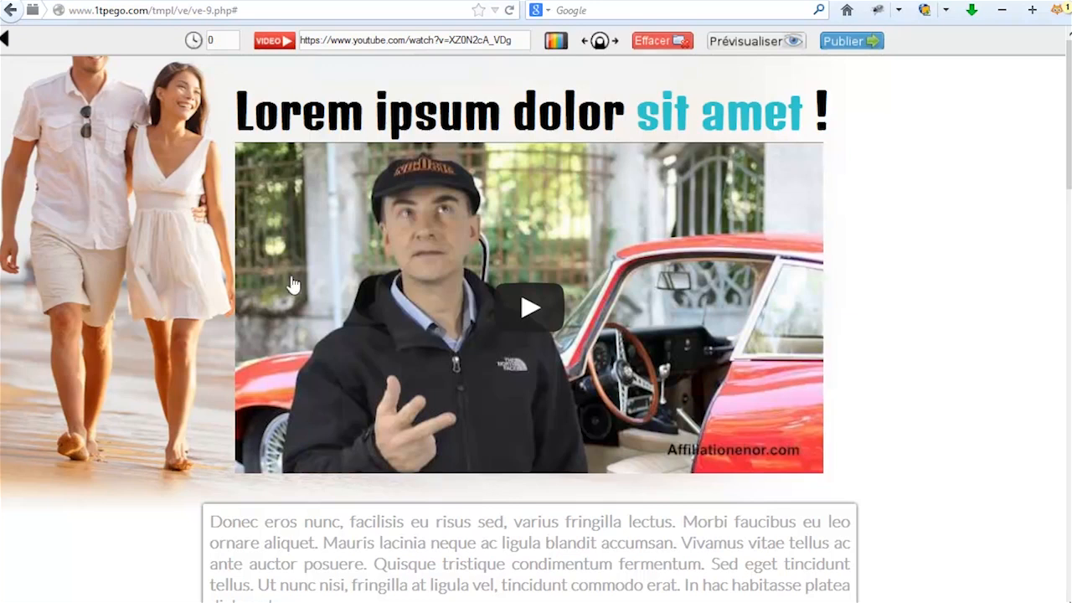
pyautogui.click(555, 40)
pyautogui.click(453, 104)
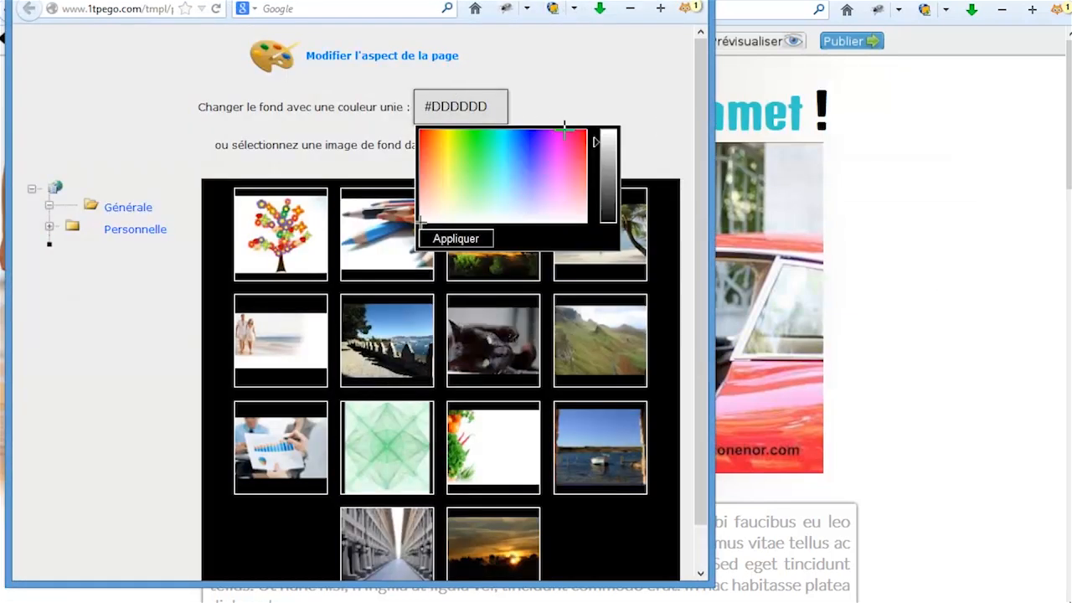
pyautogui.click(586, 191)
pyautogui.moveTo(586, 191); pyautogui.dragTo(549, 211)
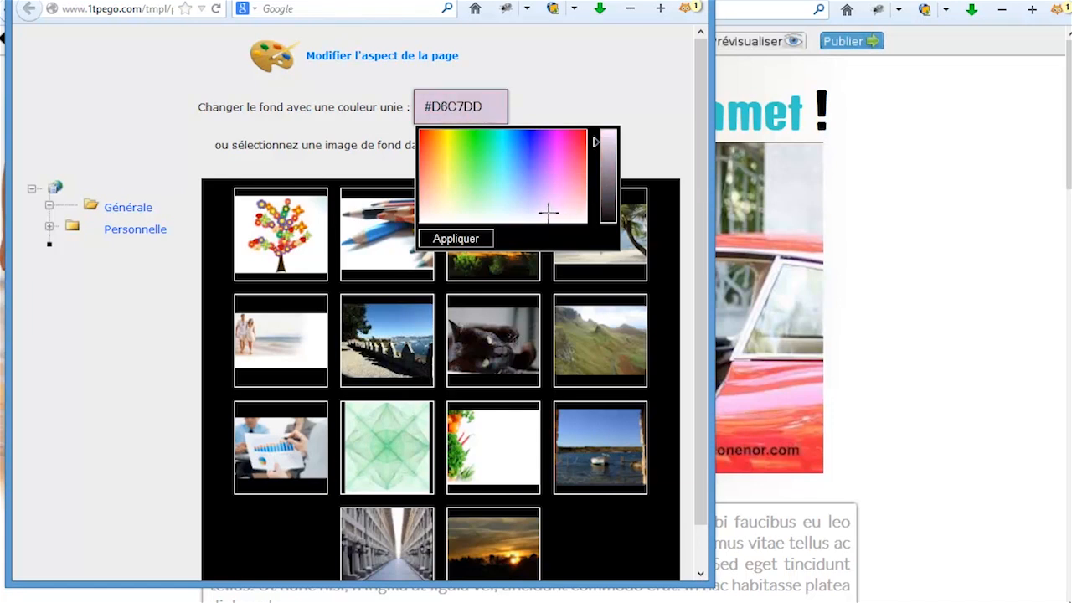
pyautogui.click(937, 343)
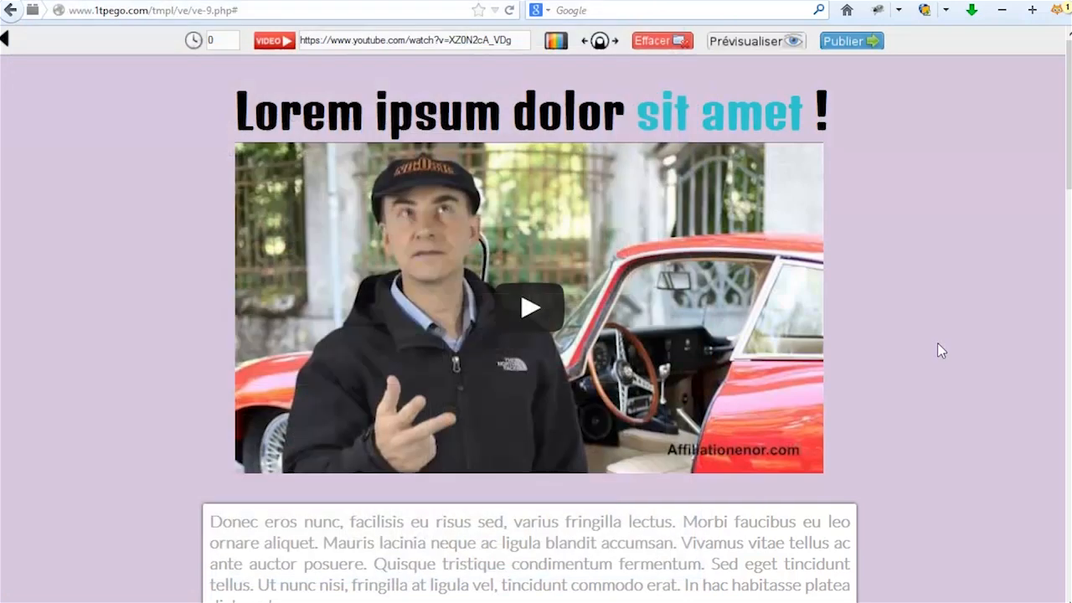
pyautogui.scroll(-15, 938, 345)
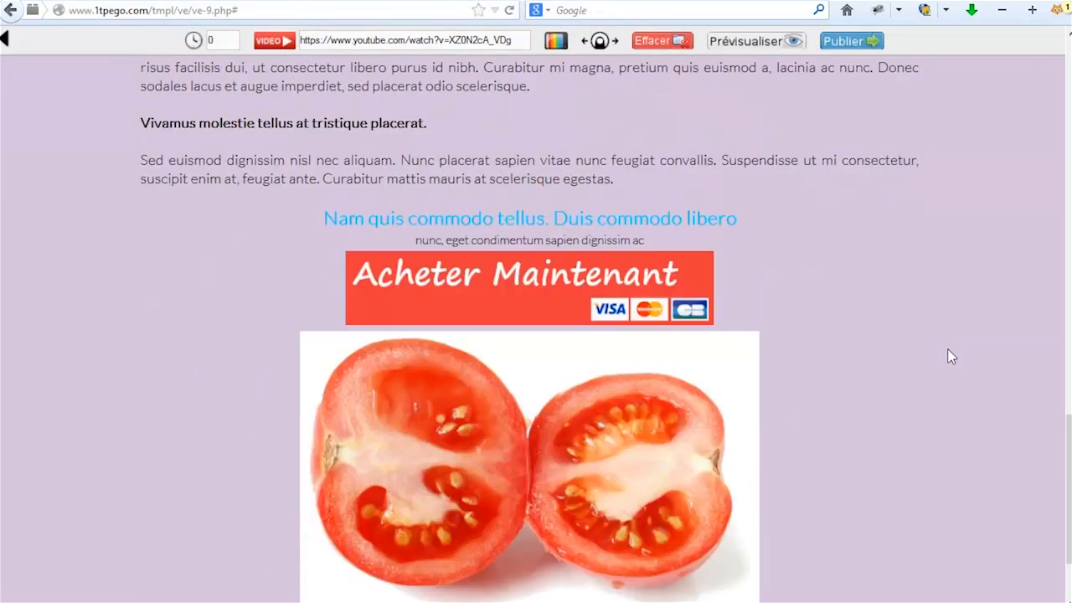
pyautogui.scroll(15, 947, 348)
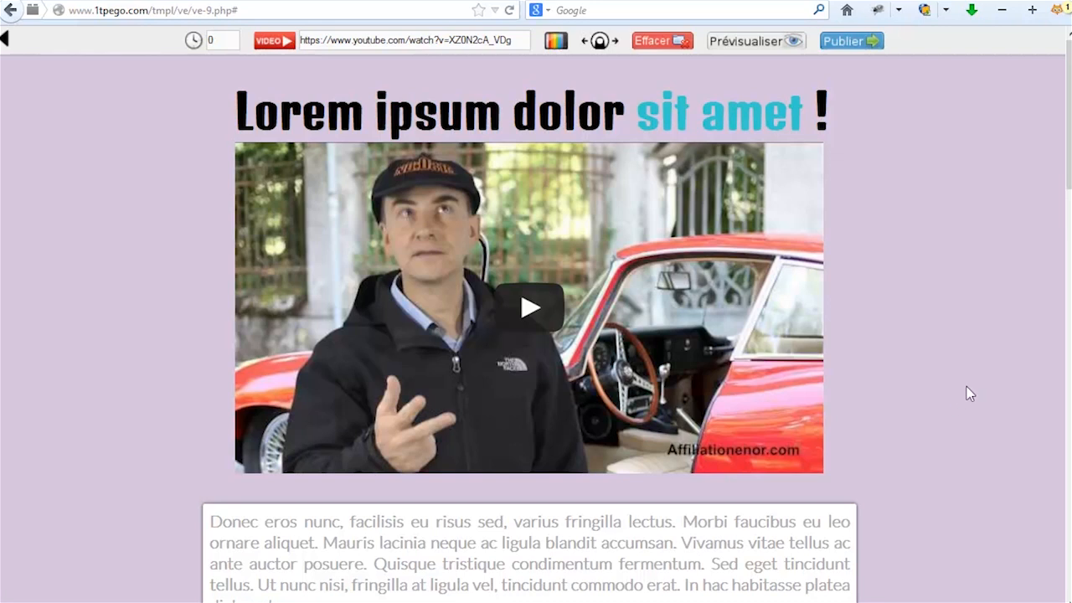
pyautogui.scroll(-3, 969, 397)
pyautogui.scroll(3, 969, 398)
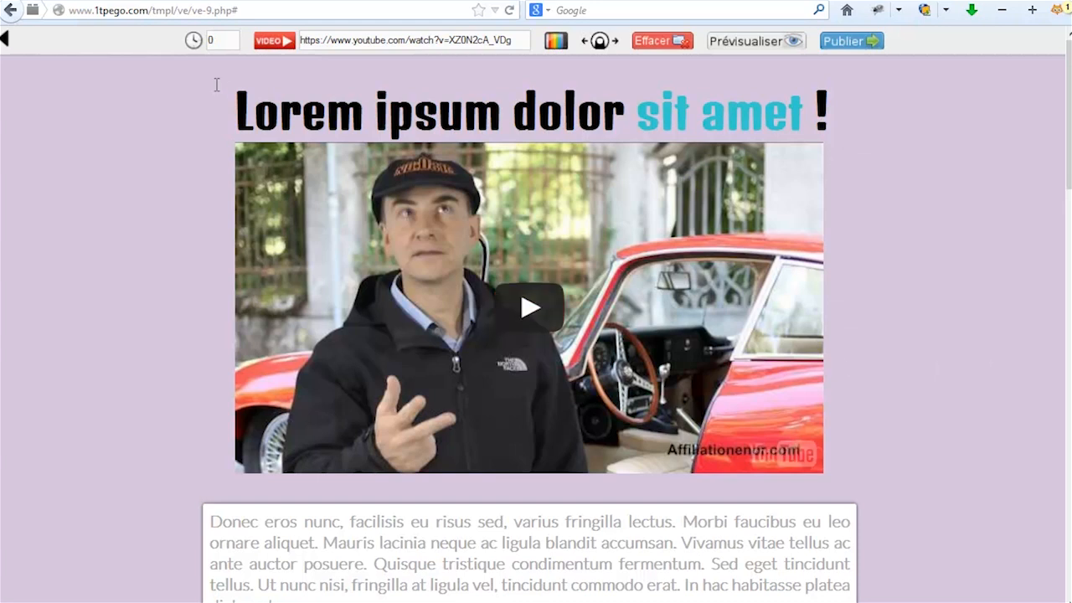
pyautogui.moveTo(194, 44)
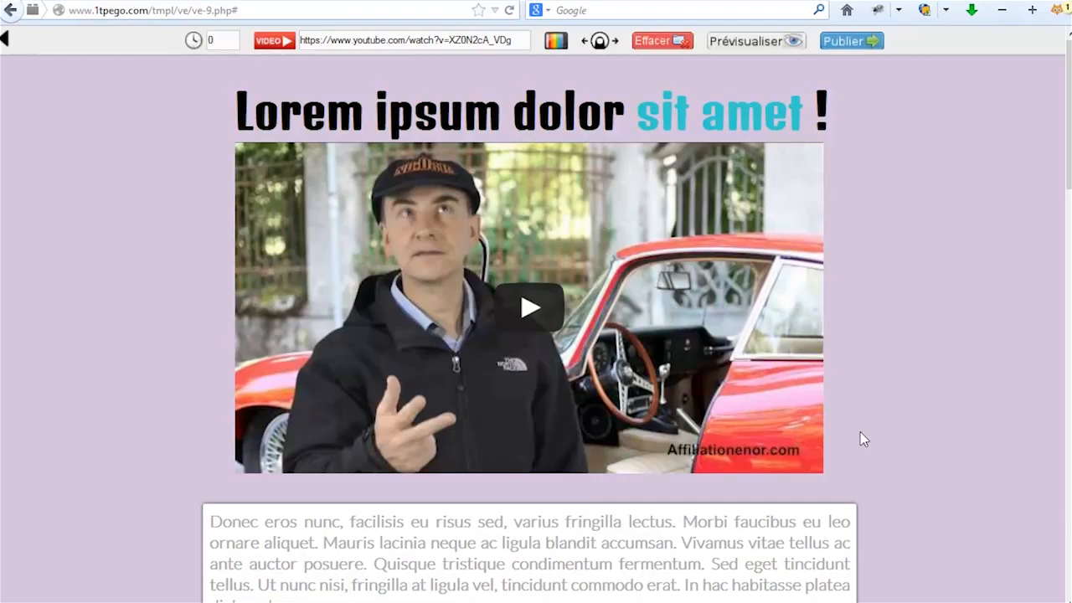
pyautogui.moveTo(1067, 189); pyautogui.dragTo(1031, 144)
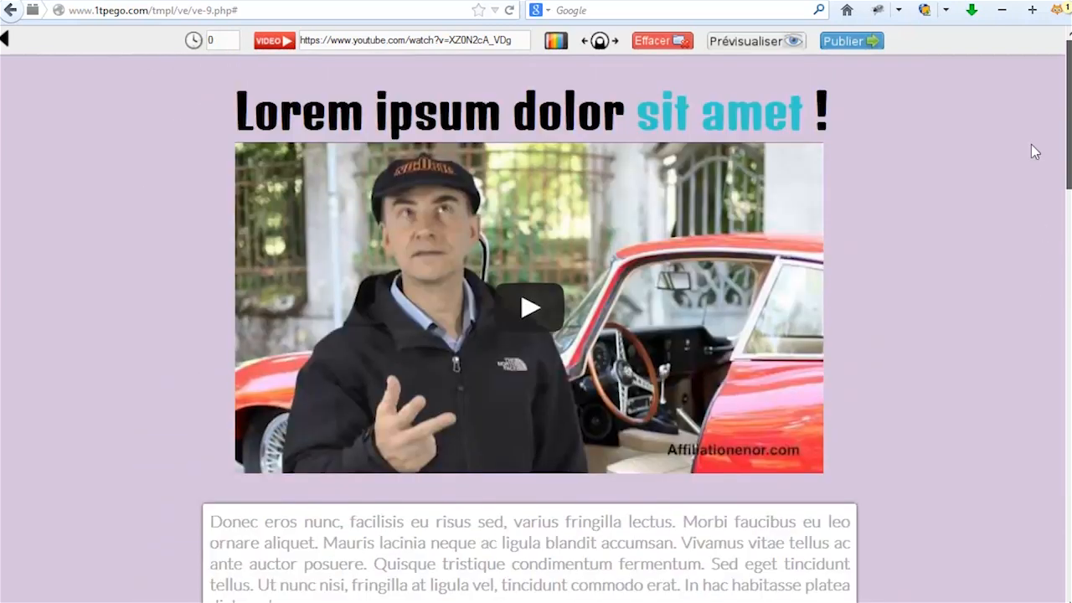
# Set the video sales page's text delay to 5, then scroll to check the page.
pyautogui.doubleClick(211, 40)
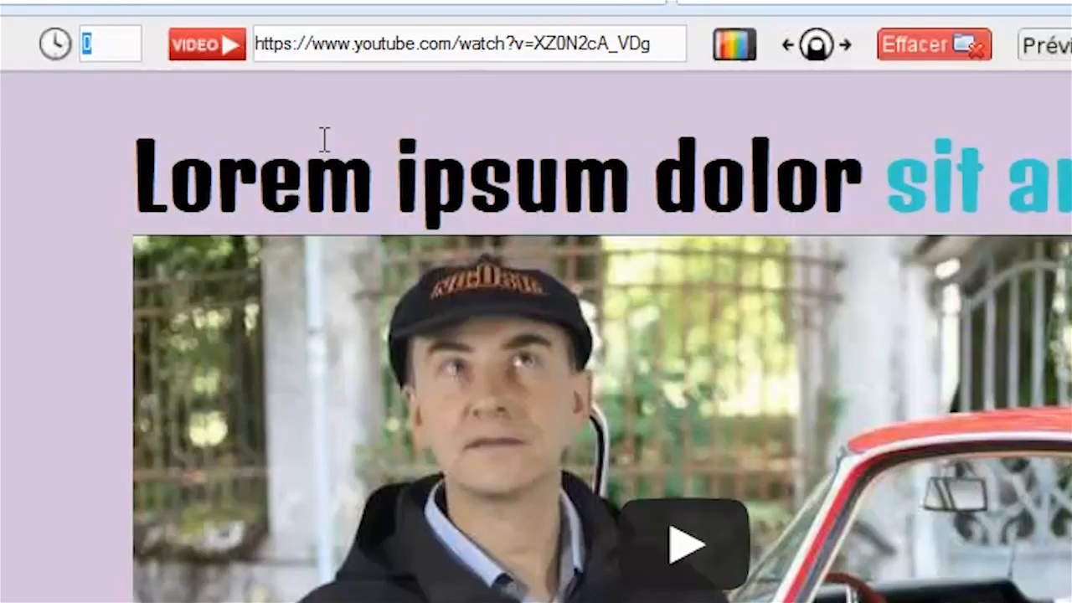
pyautogui.write('5')
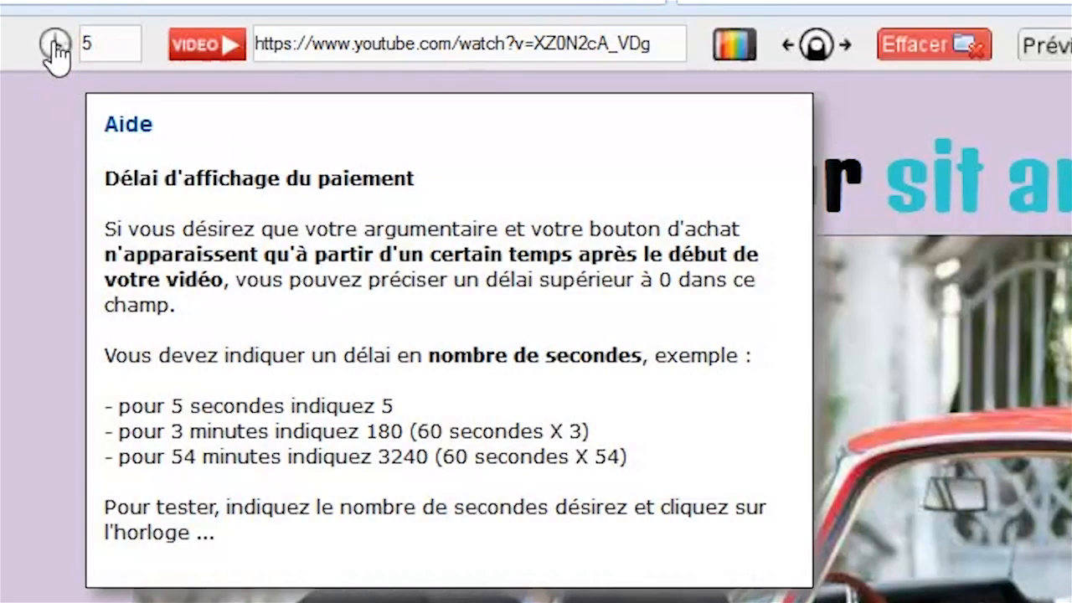
pyautogui.click(53, 42)
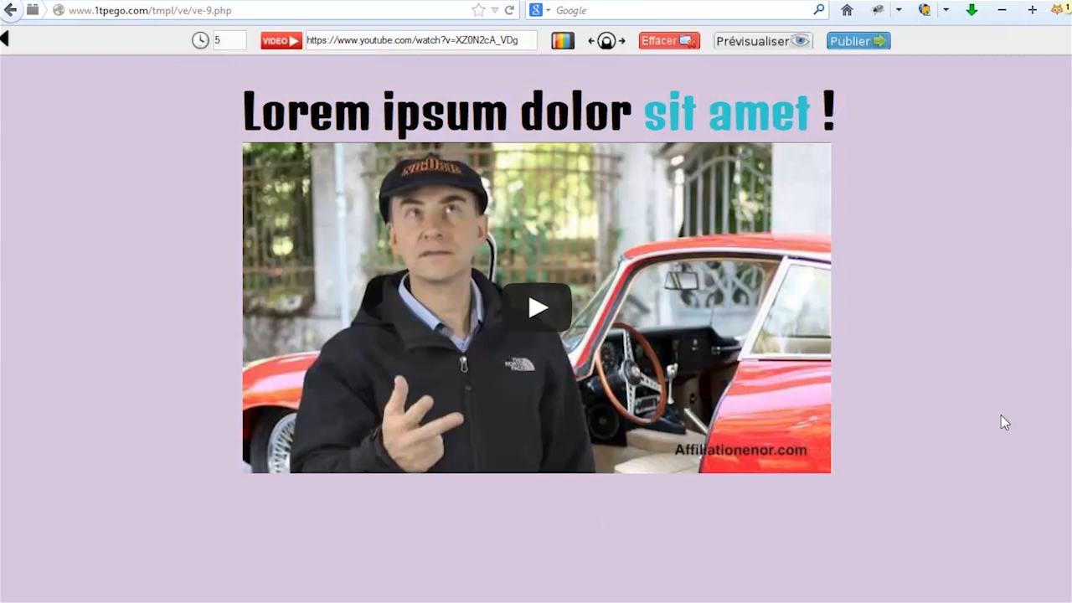
pyautogui.scroll(-10, 1012, 339)
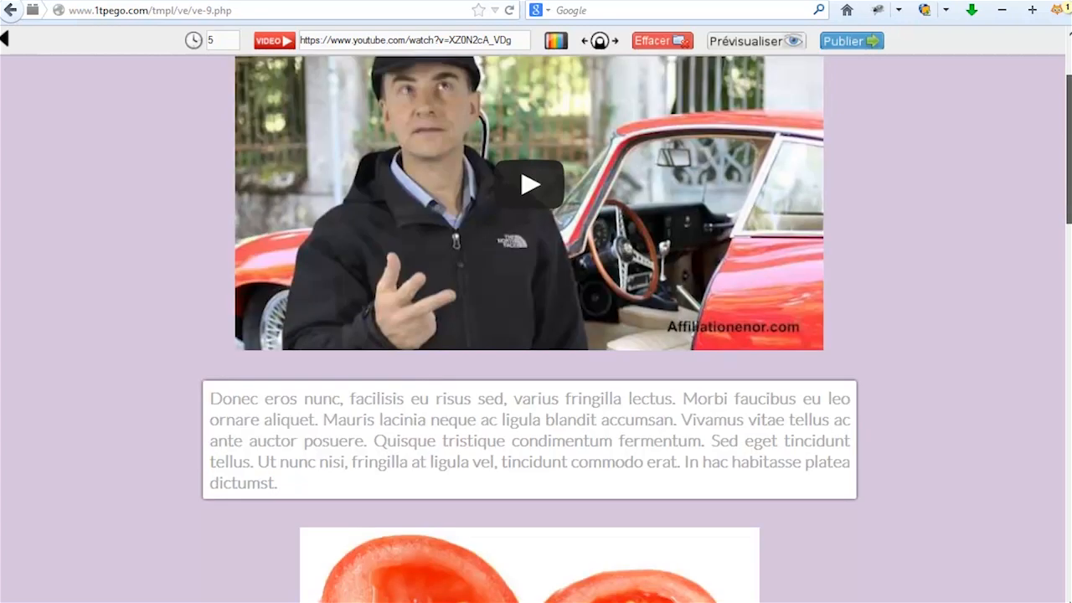
pyautogui.moveTo(1069, 323); pyautogui.dragTo(1069, 138)
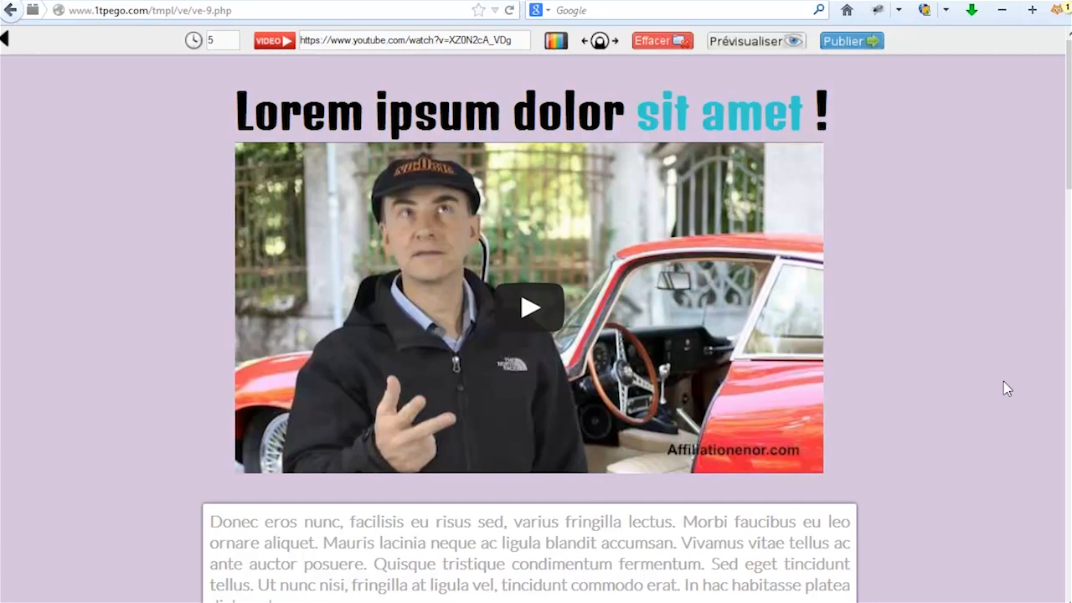
# Return to the Prospects de google funnel and open the 'Notre nouveau produit de test à nous' capture page for editing.
pyautogui.click(6, 42)
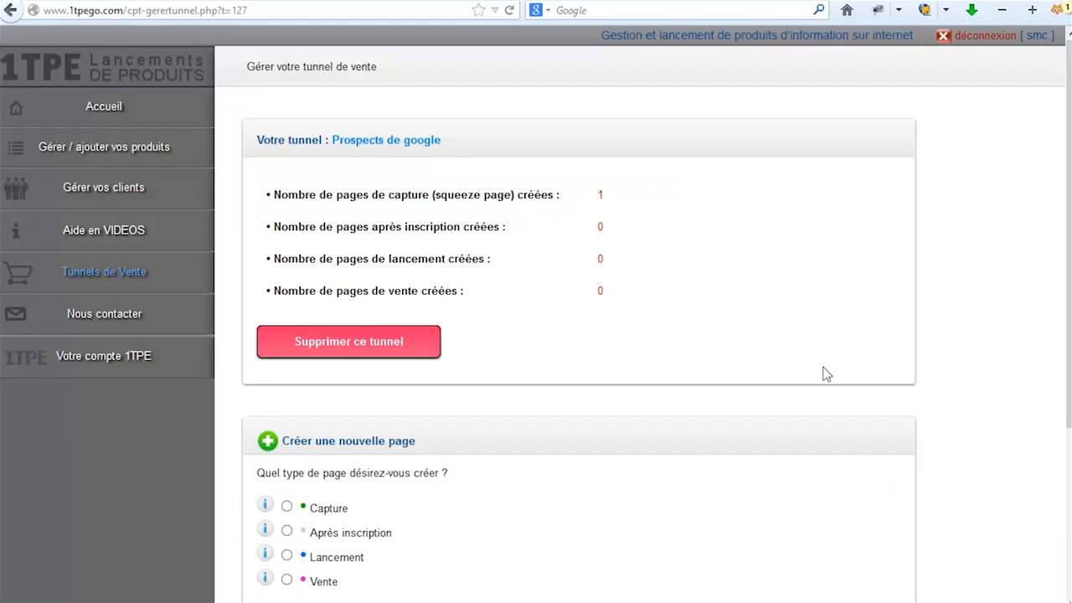
pyautogui.scroll(-3, 976, 383)
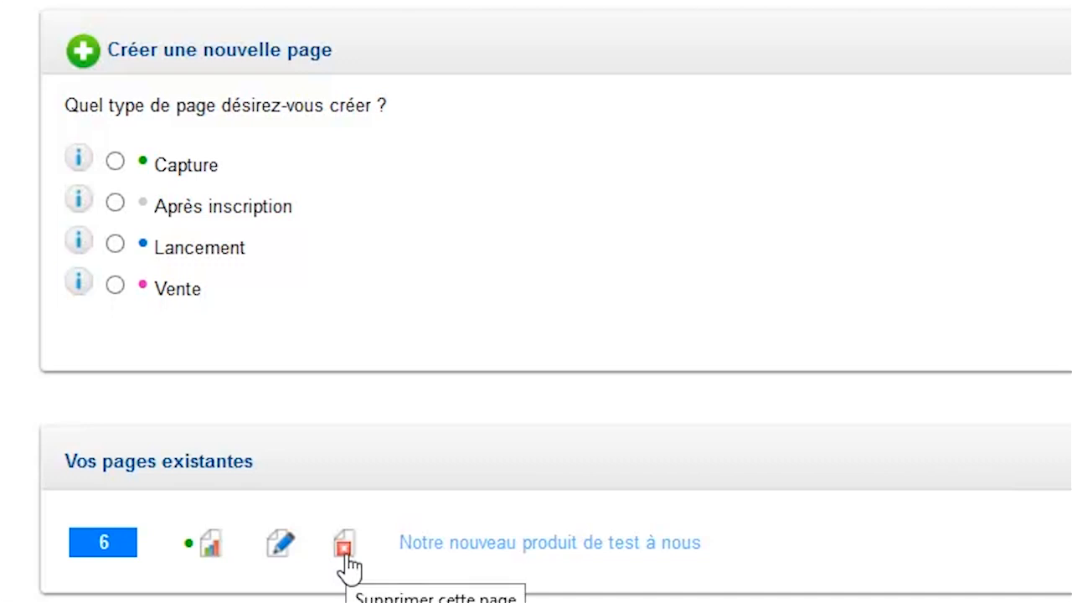
pyautogui.click(344, 551)
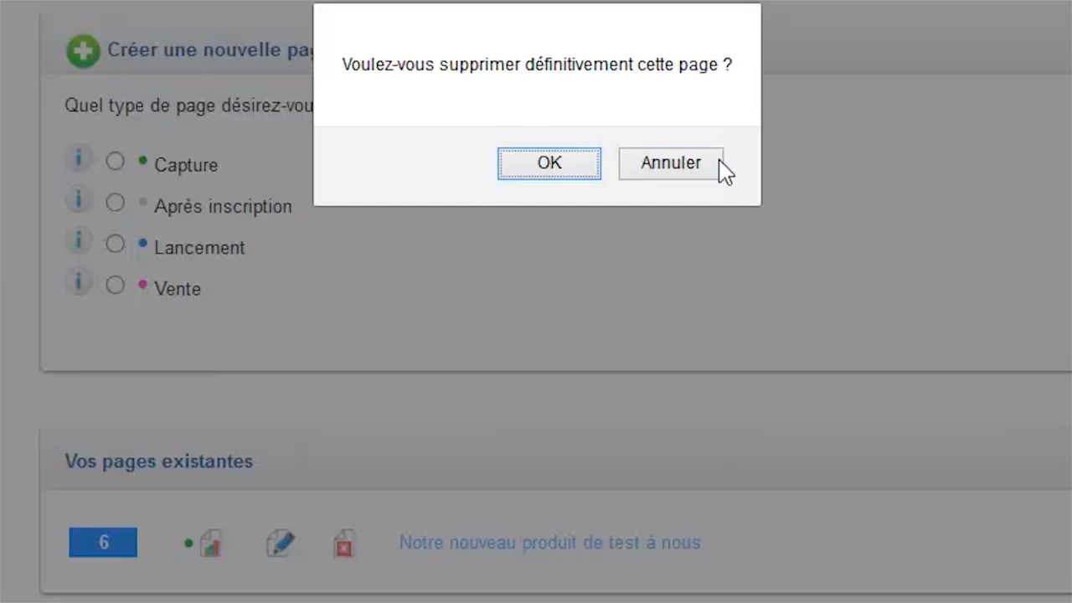
pyautogui.click(718, 171)
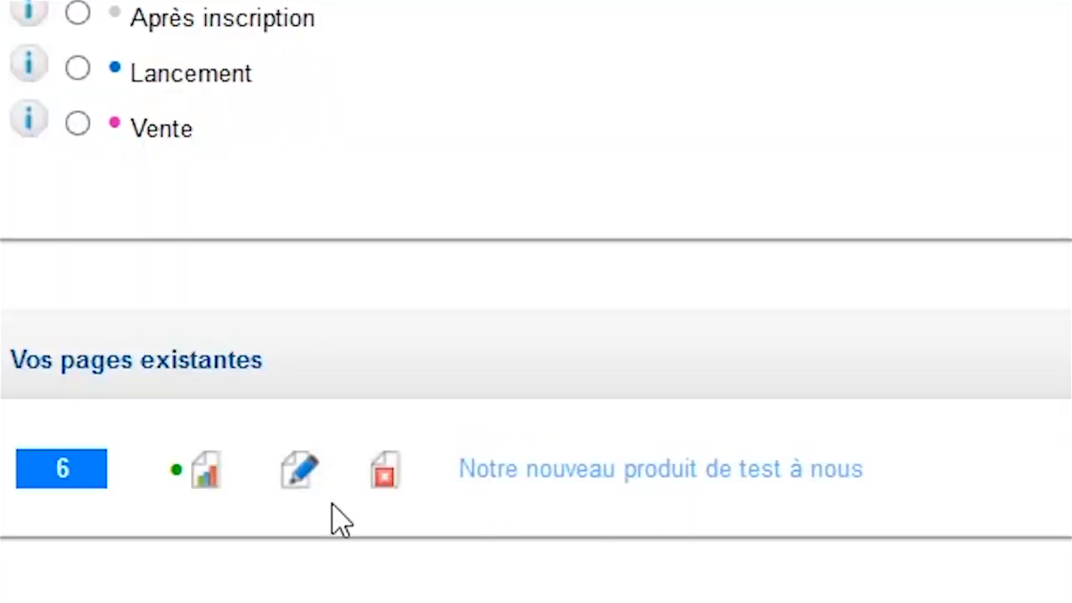
pyautogui.click(299, 471)
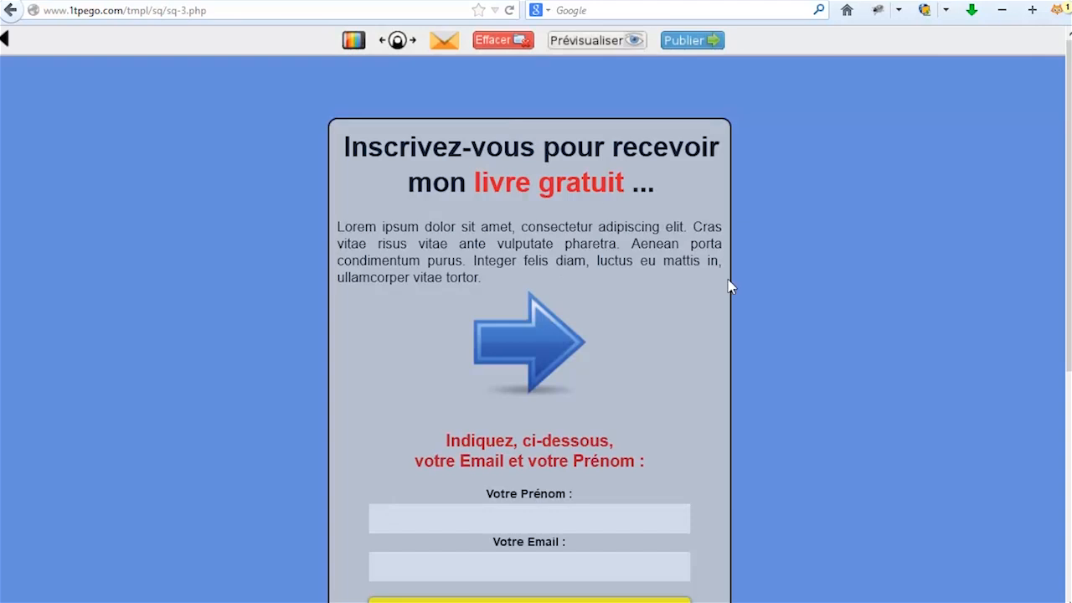
# Delete the blue arrow image, make the Lorem ipsum paragraph green, and publish the capture page.
pyautogui.click(533, 369)
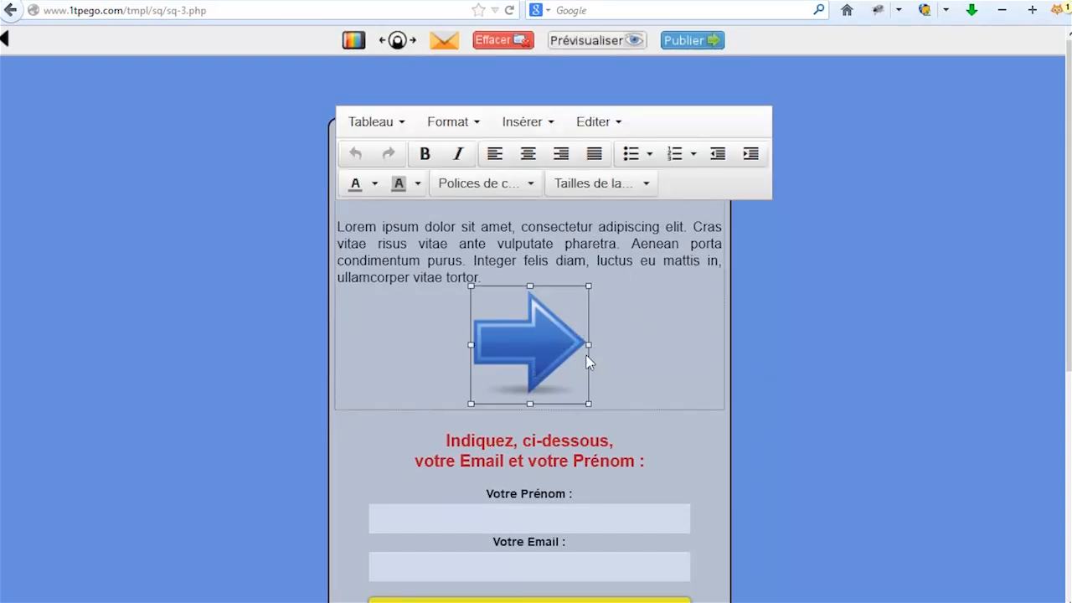
pyautogui.press('Delete')
pyautogui.moveTo(517, 299); pyautogui.dragTo(365, 212)
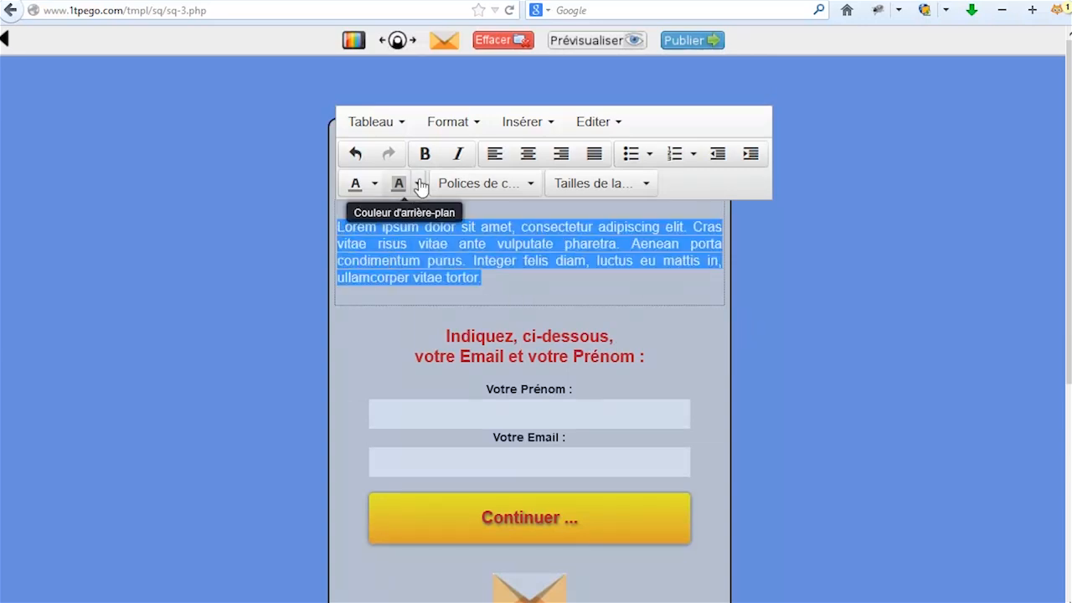
pyautogui.click(374, 183)
pyautogui.click(427, 239)
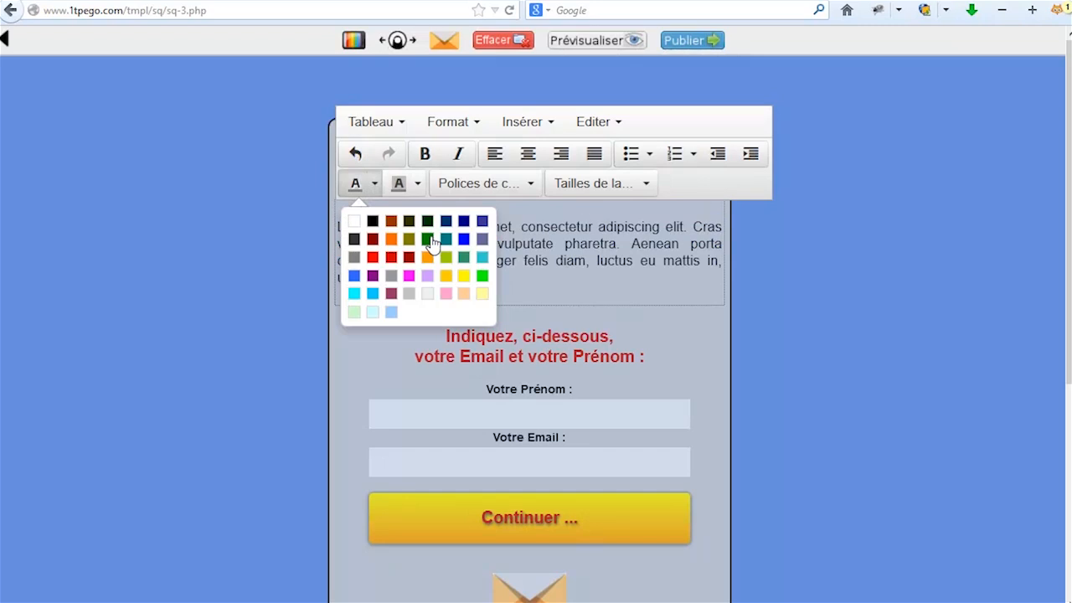
pyautogui.click(798, 305)
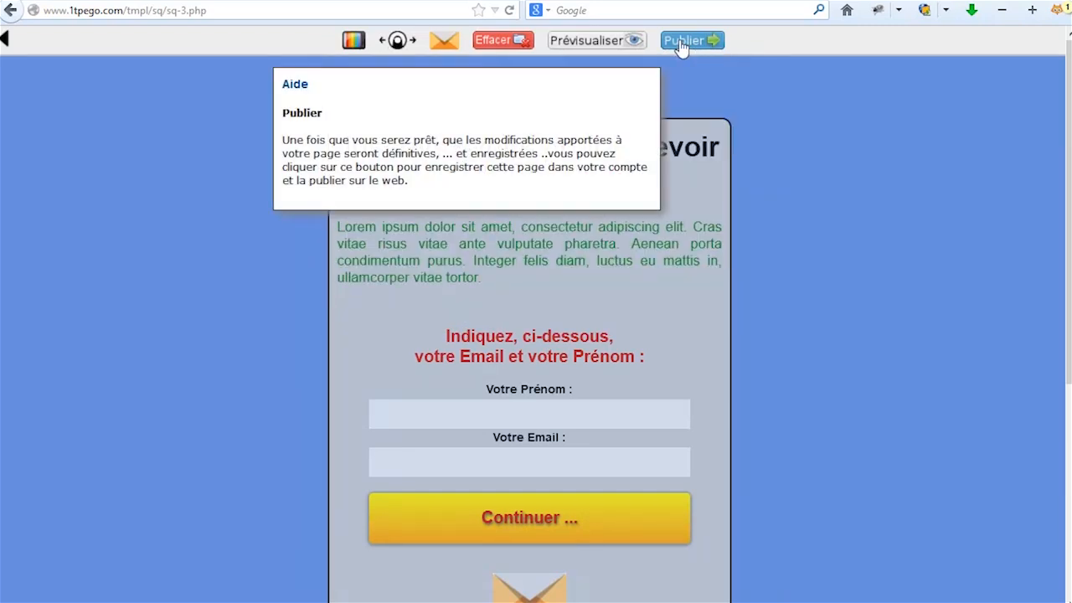
pyautogui.click(692, 44)
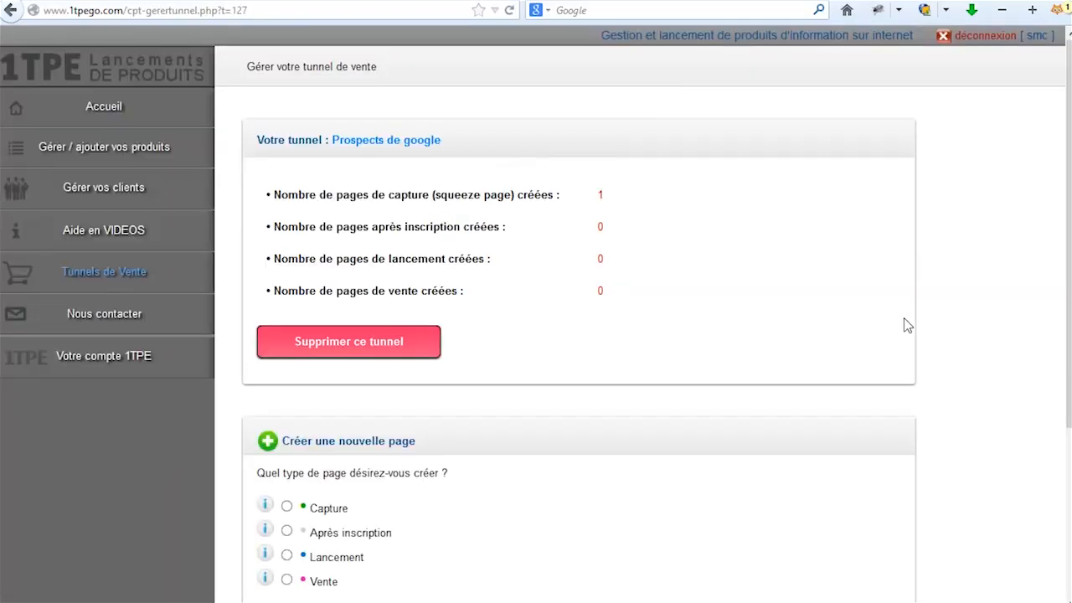
pyautogui.scroll(-3, 904, 327)
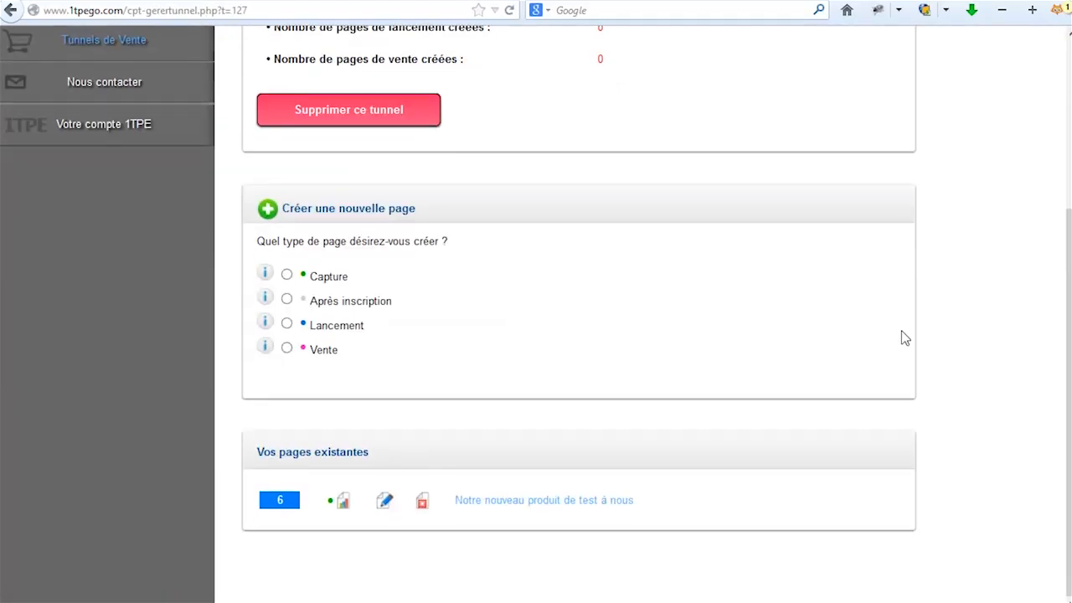
pyautogui.click(522, 502)
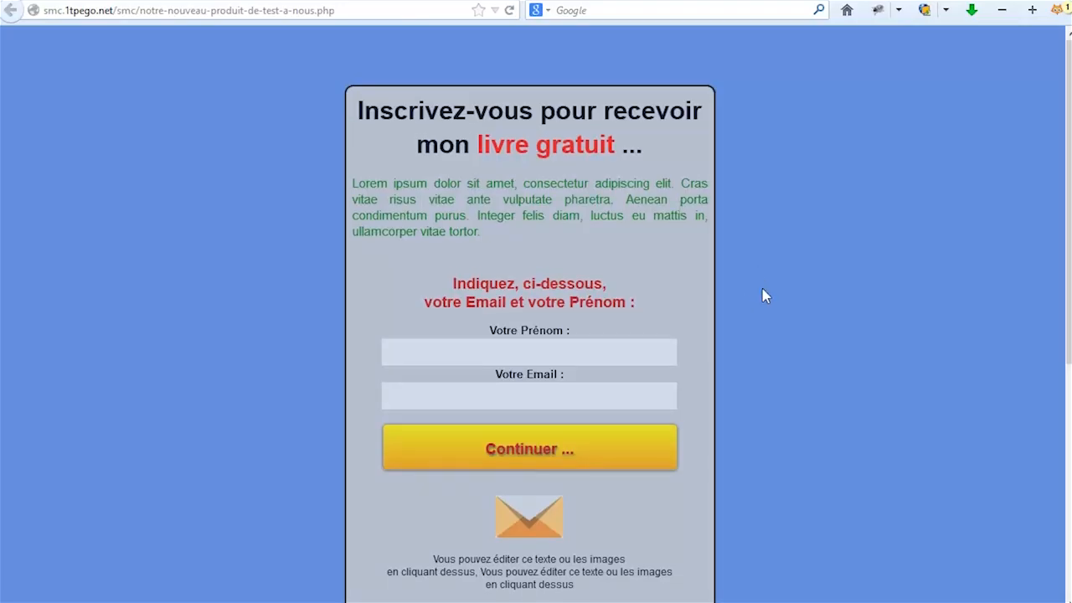
pyautogui.scroll(-5, 764, 293)
pyautogui.scroll(5, 771, 297)
pyautogui.click(1062, 2)
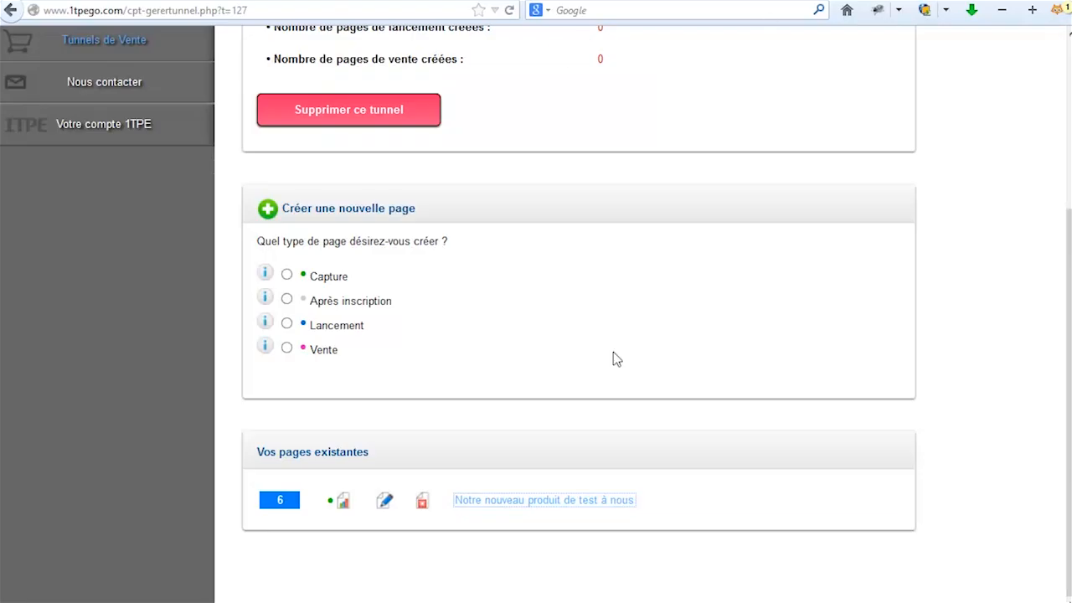
pyautogui.scroll(1, 924, 443)
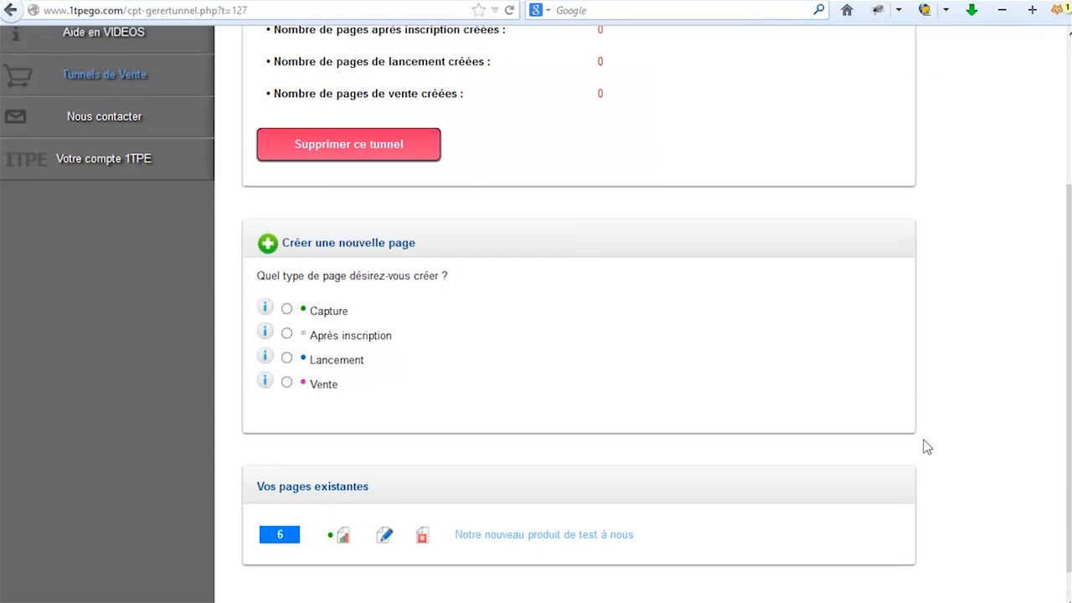
pyautogui.scroll(3, 927, 447)
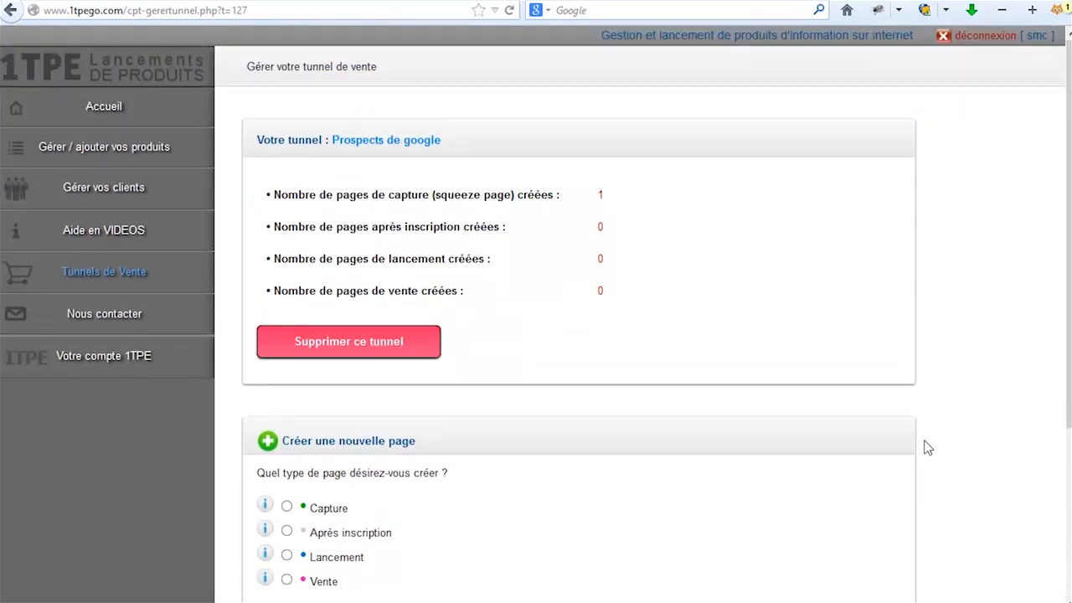
pyautogui.scroll(-3, 927, 429)
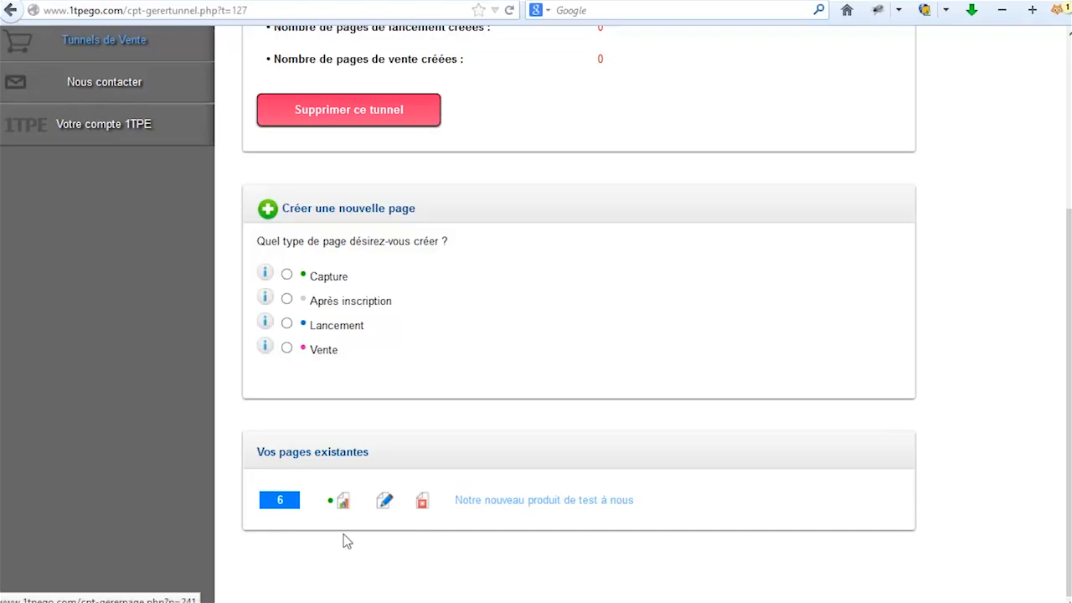
pyautogui.click(344, 506)
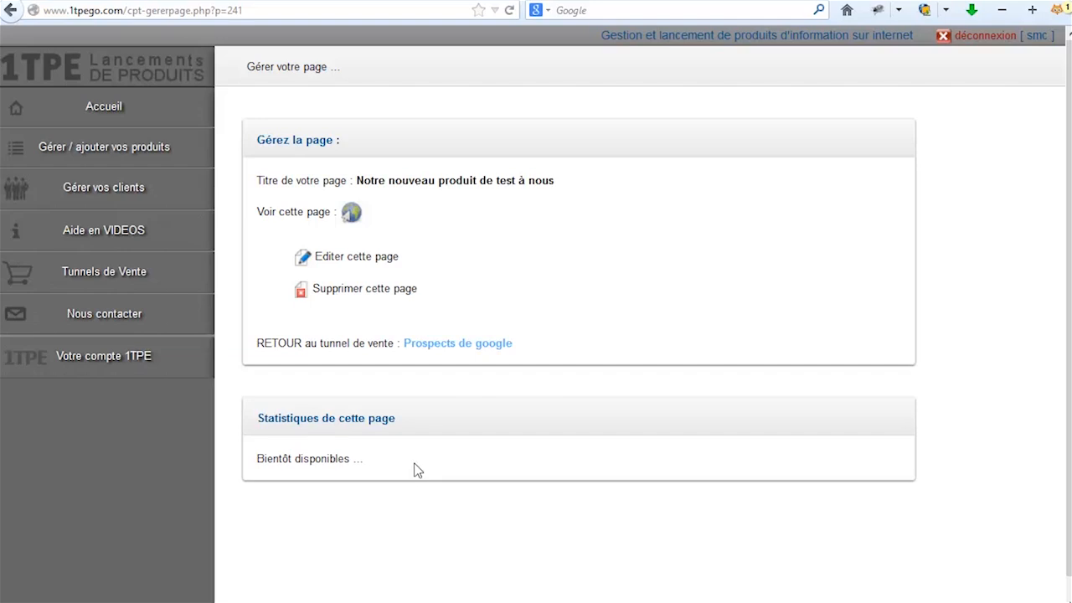
pyautogui.click(12, 17)
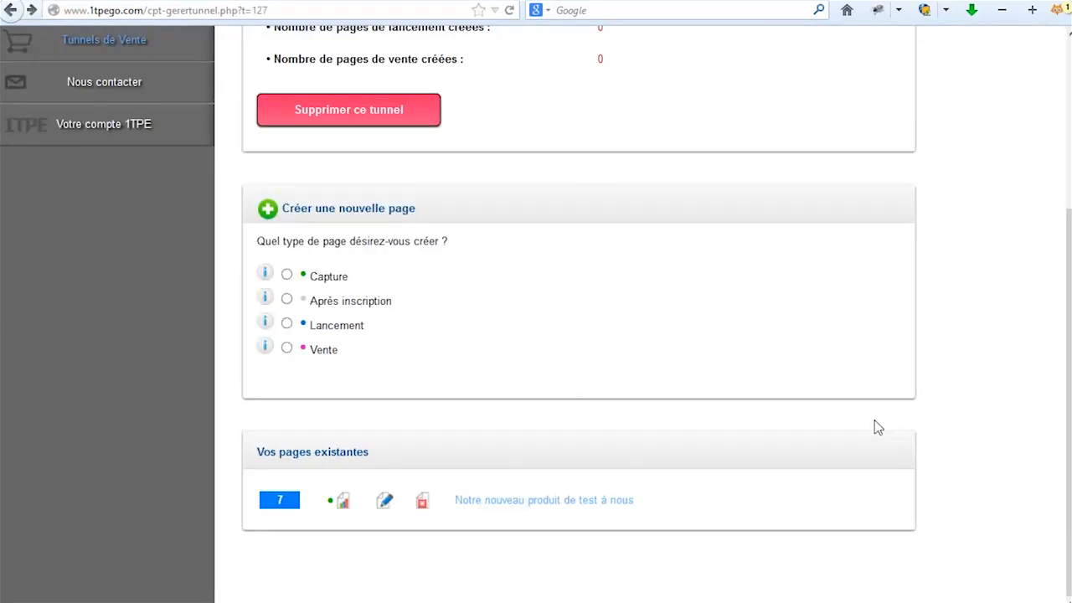
pyautogui.scroll(3, 878, 427)
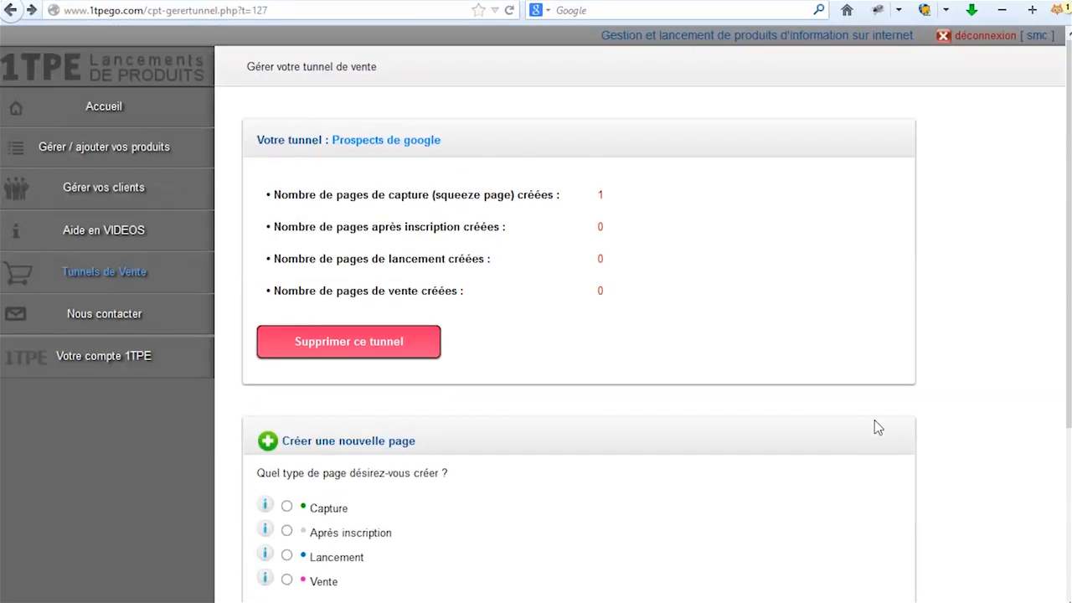